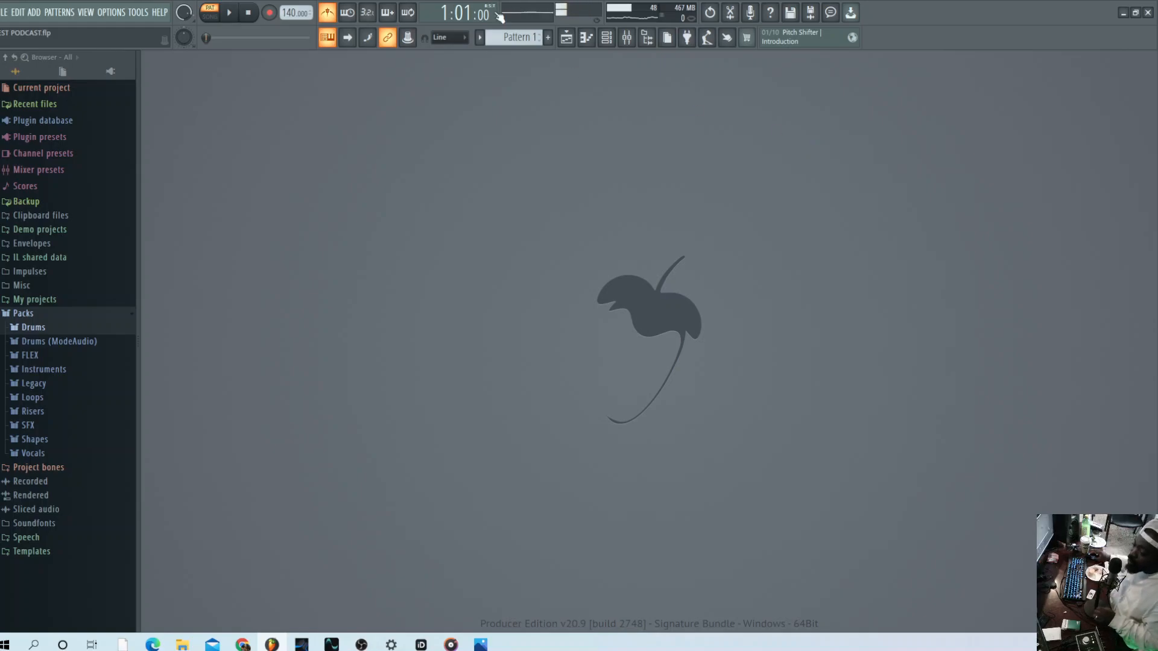
Turn off the metronome, then collapse the browser tree and expand its Drums folder under Packs
click(328, 14)
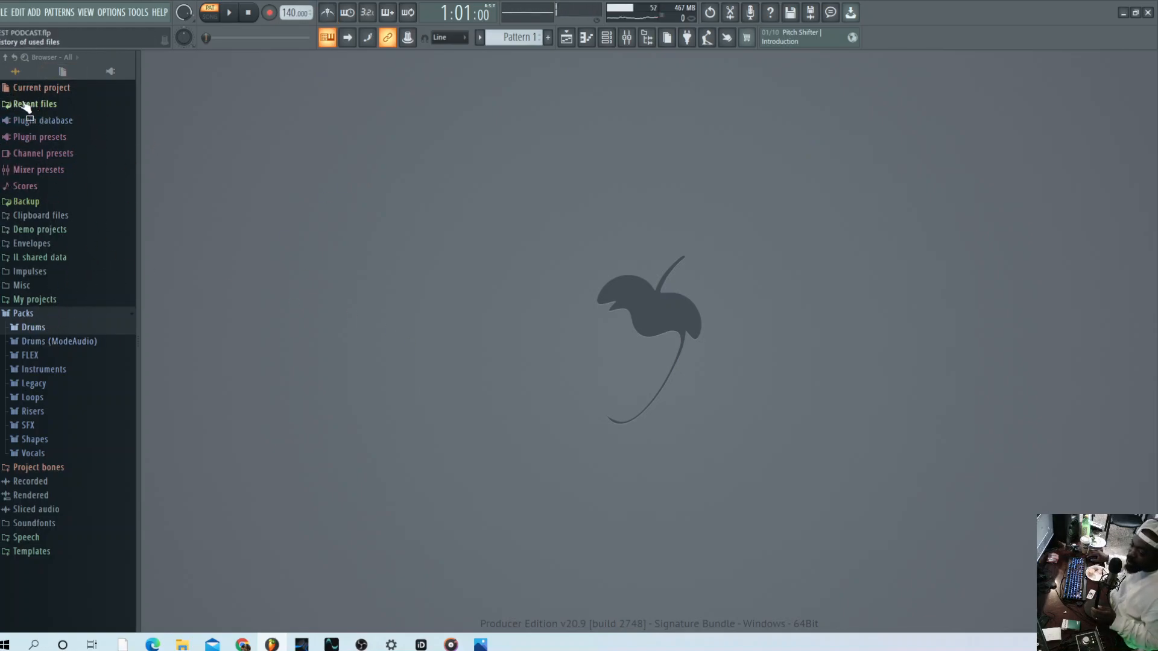
click(5, 58)
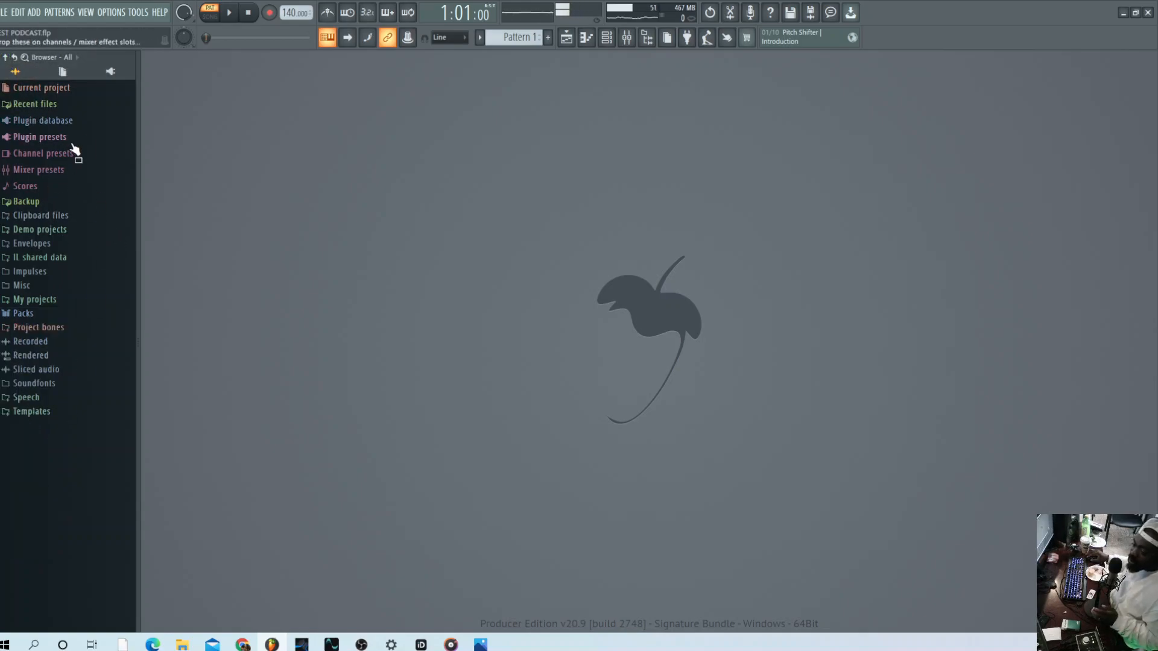
click(37, 314)
click(33, 328)
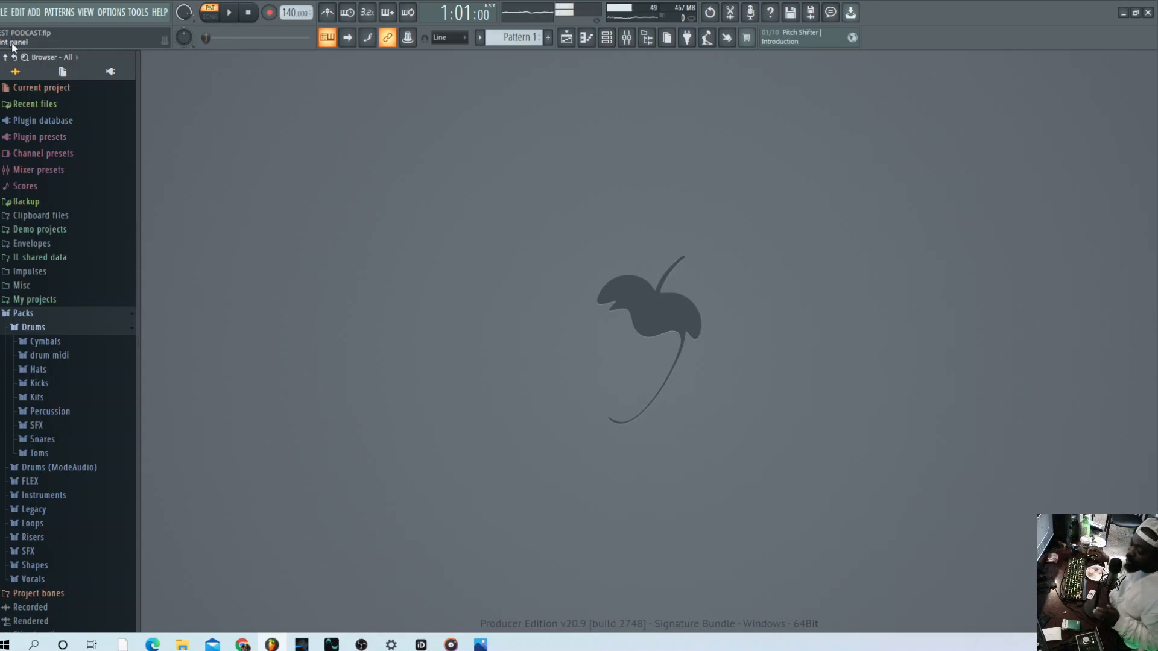
Show the Channel rack and play the empty pattern with the metronome turned on
click(608, 38)
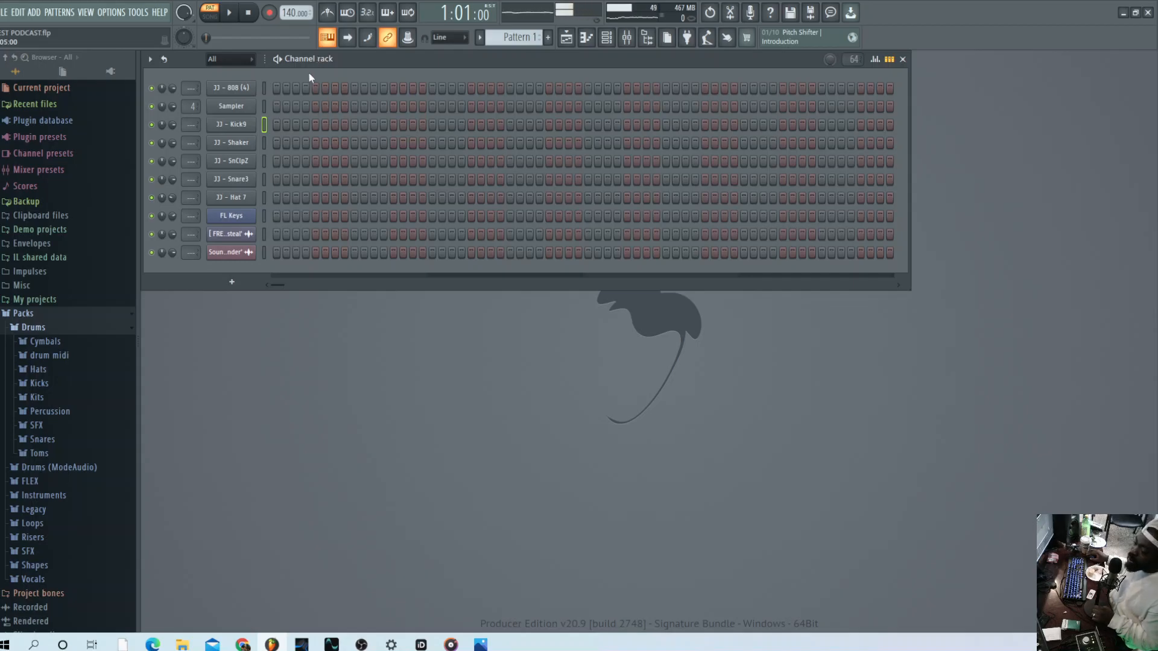
click(328, 13)
click(212, 16)
click(218, 13)
click(233, 13)
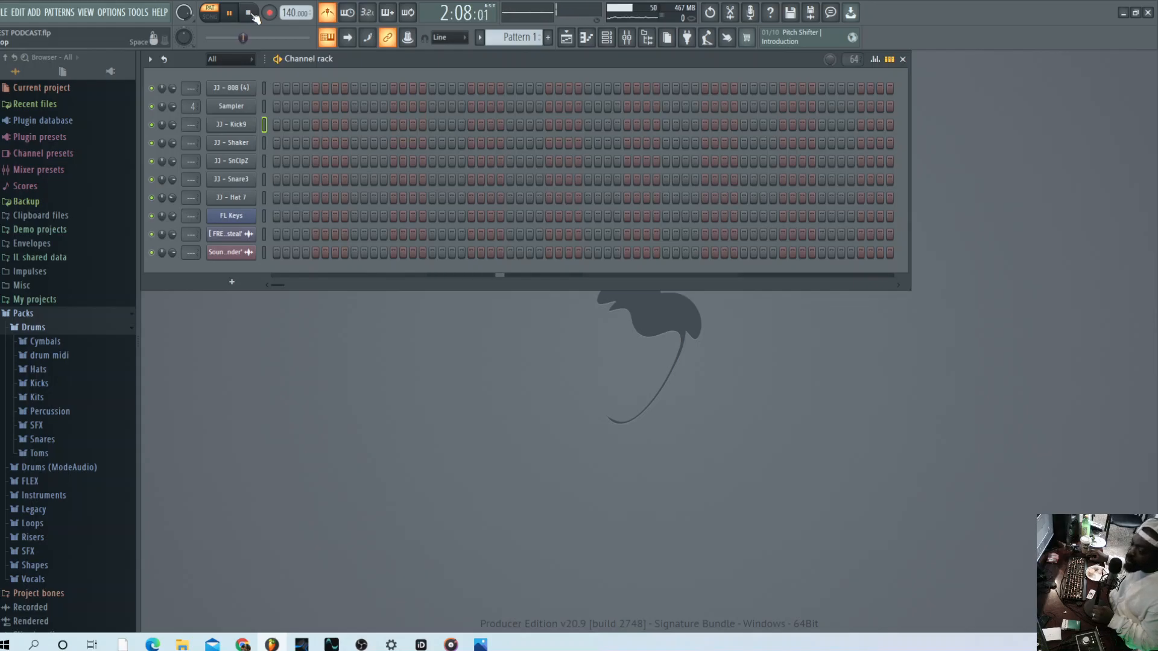
click(251, 16)
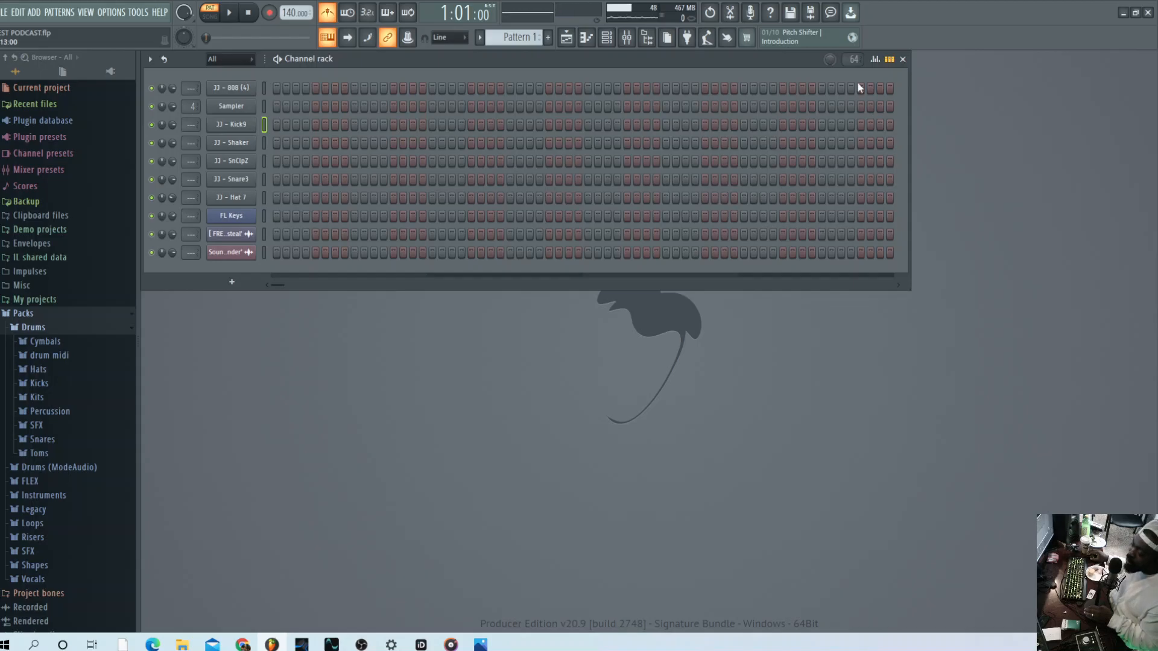
drag(856, 58, 856, 95)
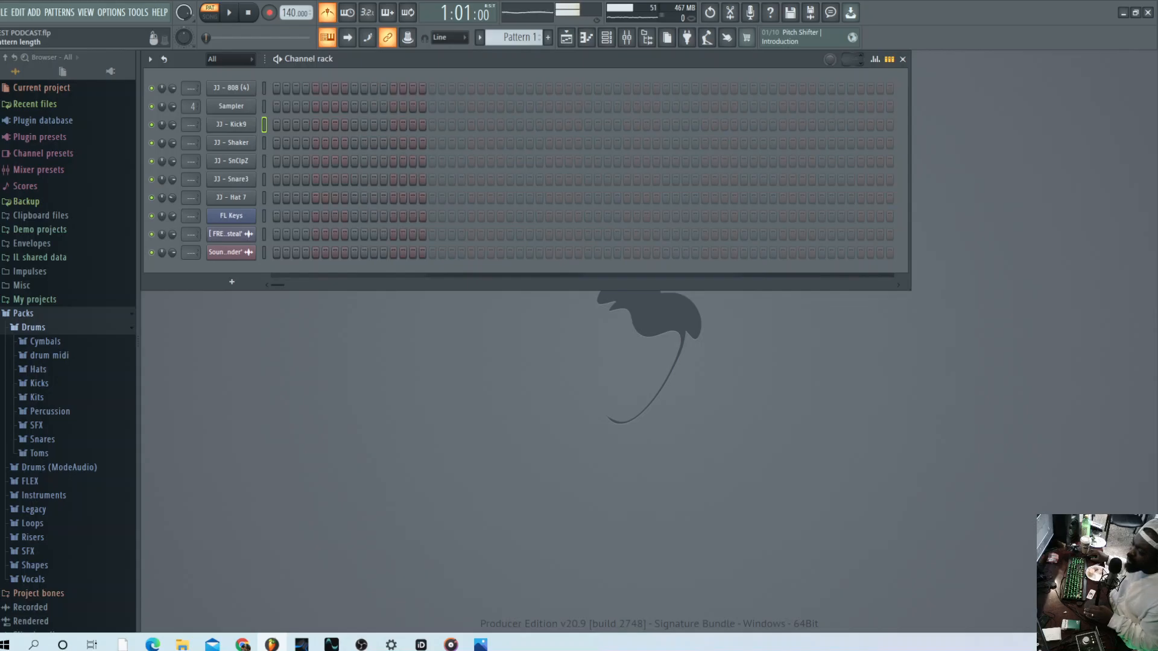
click(481, 161)
drag(675, 179, 685, 179)
right_click(687, 180)
right_click(676, 180)
right_click(487, 159)
right_click(481, 160)
mouse_move(852, 59)
mouse_down()
mouse_move(852, 85)
mouse_move(855, 43)
mouse_up()
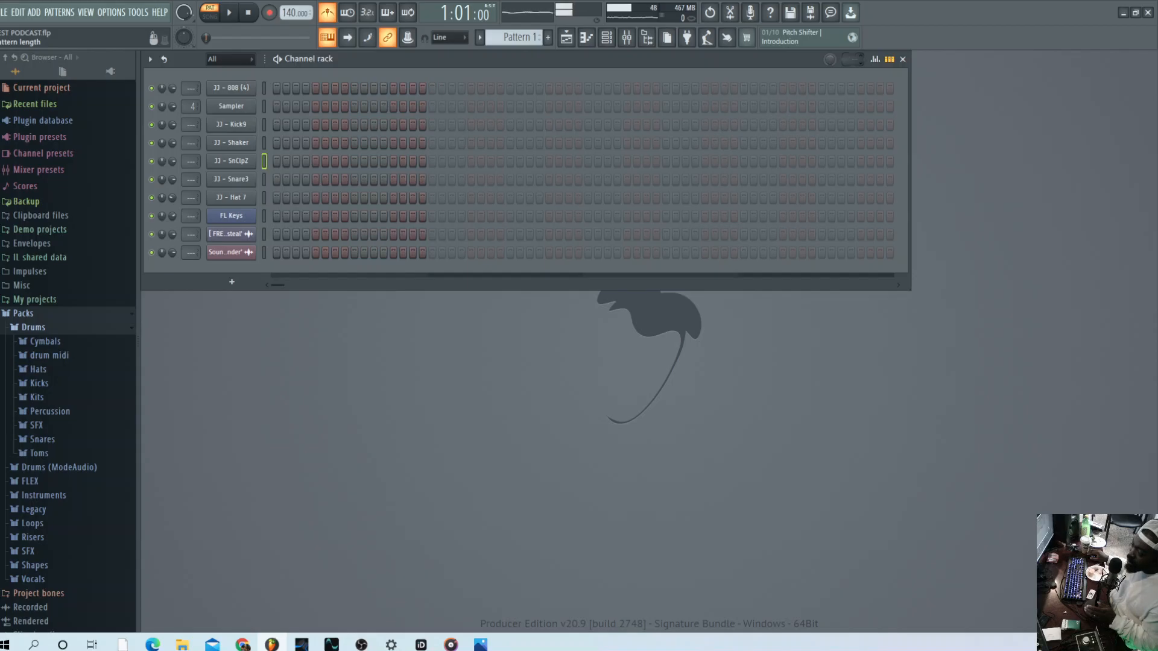
drag(855, 59, 854, 40)
mouse_move(910, 162)
mouse_down()
mouse_move(1101, 173)
mouse_move(502, 139)
mouse_move(821, 183)
mouse_move(961, 160)
mouse_move(927, 172)
mouse_up()
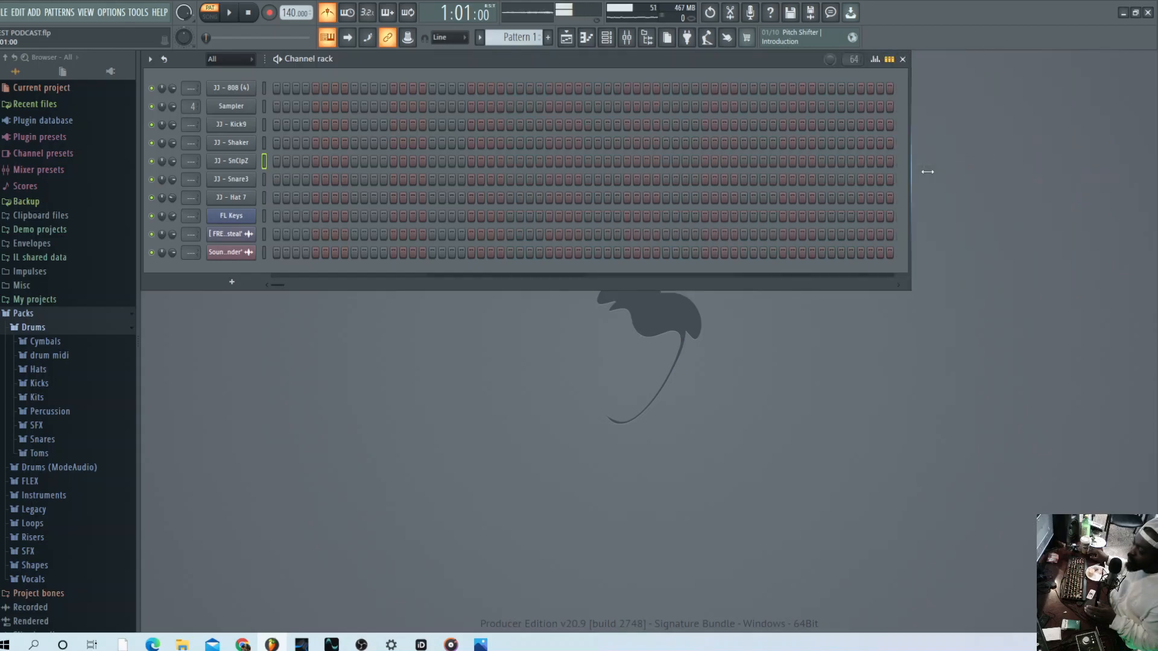
Place JJ - Kick9 hits on steps 1, 7, 13, 19 and 21, playing the pattern to check them
click(277, 124)
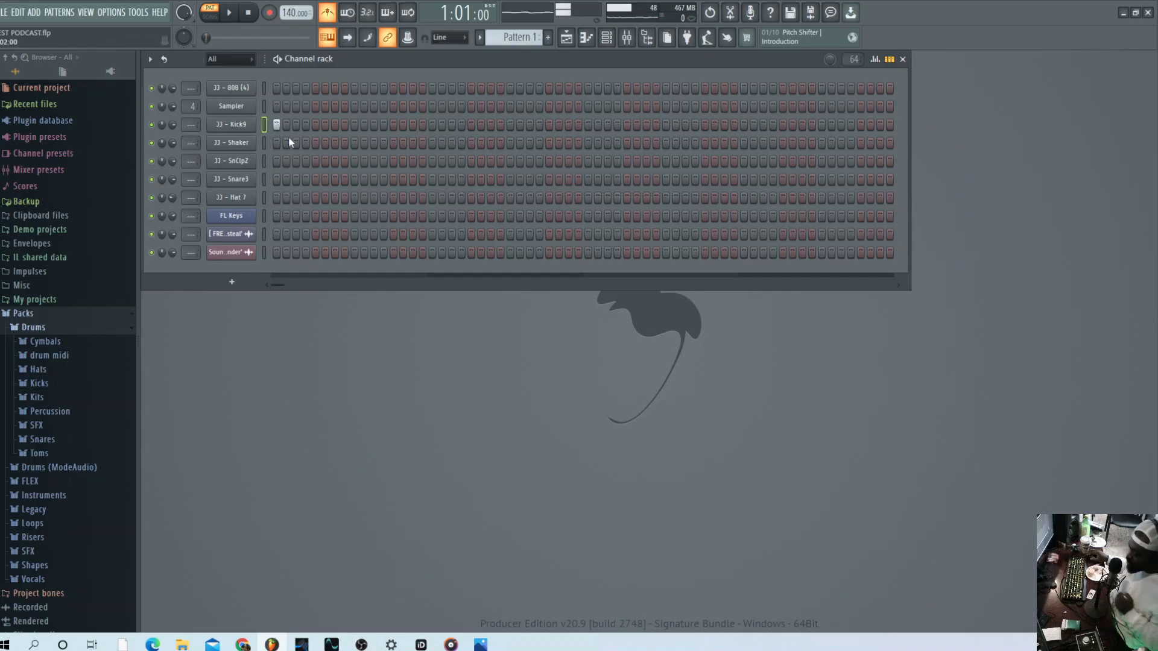
key(space)
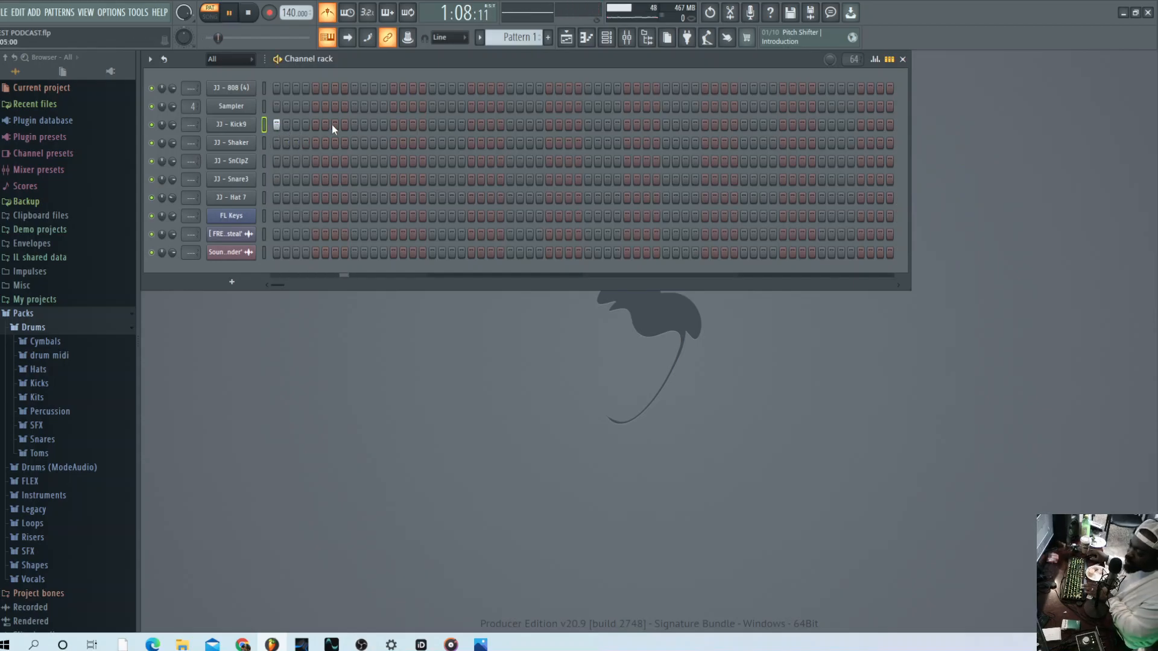
key(space)
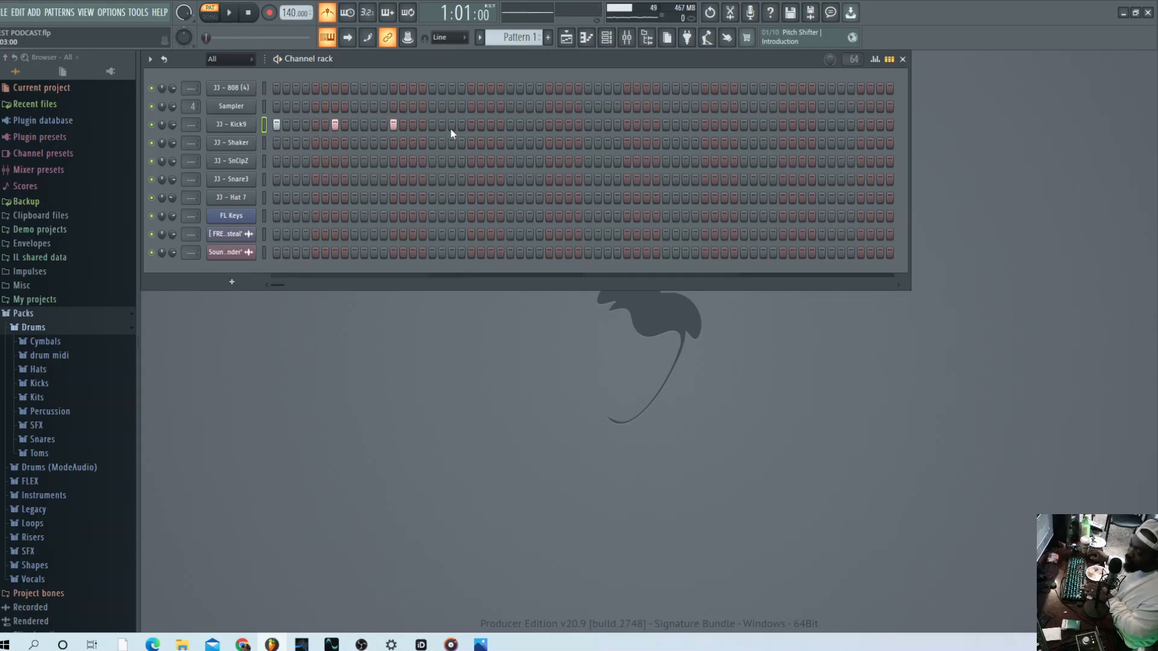
key(space)
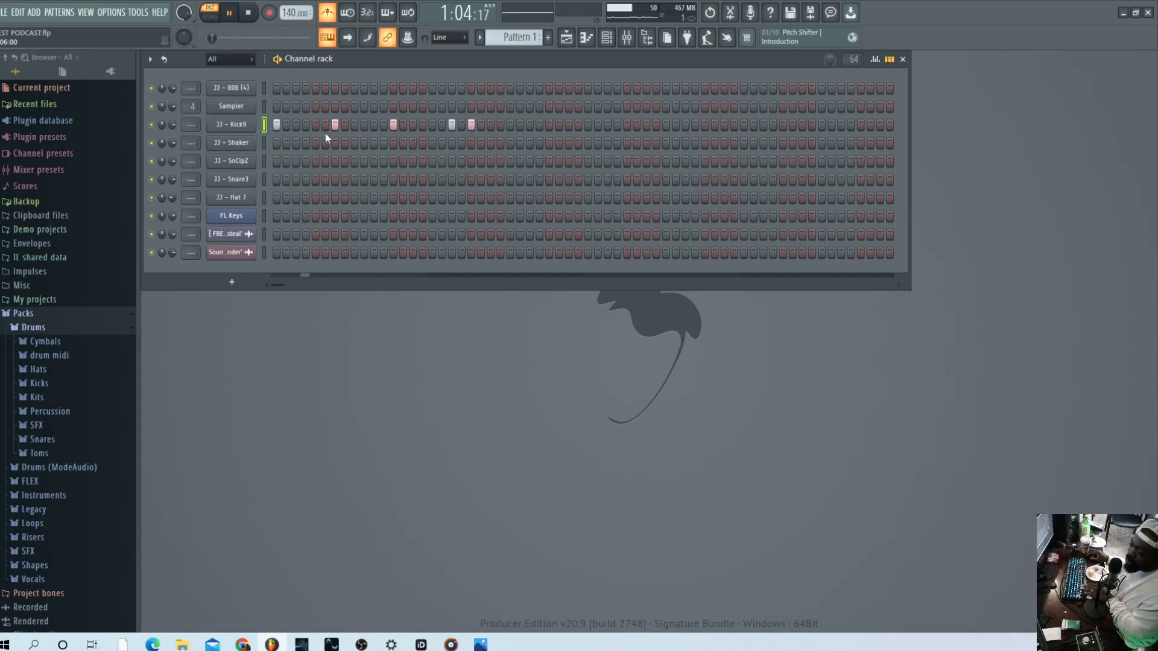
key(space)
Add JJ - Kick9 hits on steps 25, 31, 33, 39 and 45 while playing the pattern back
click(510, 124)
key(space)
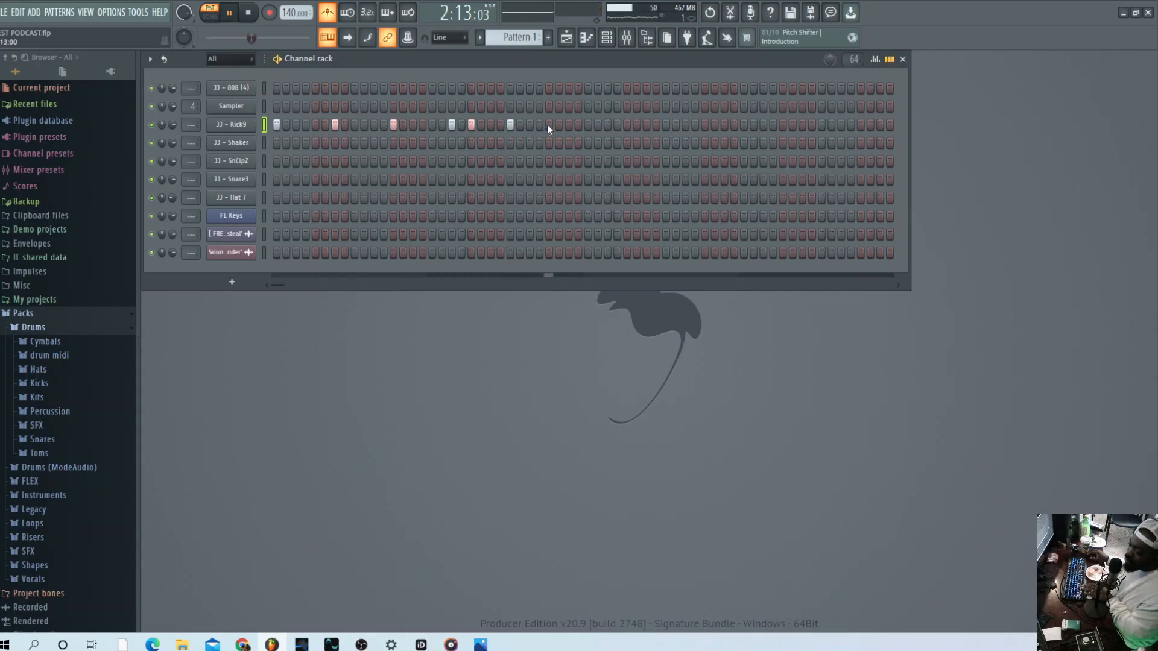
click(568, 124)
click(588, 125)
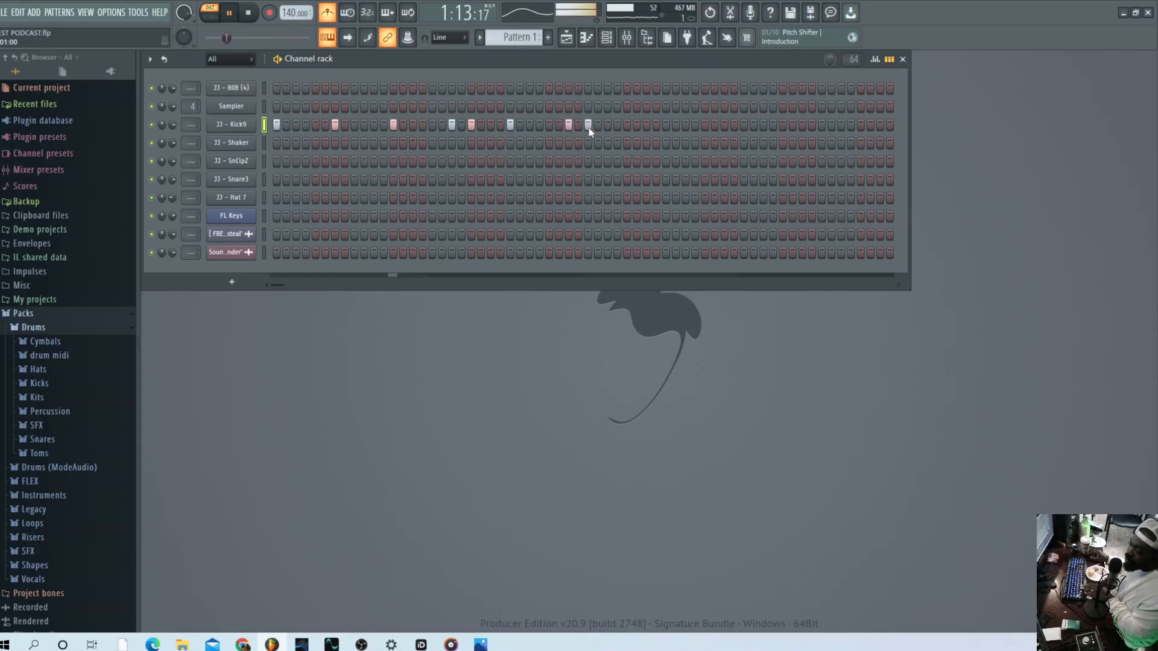
click(646, 125)
key(space)
click(703, 124)
key(space)
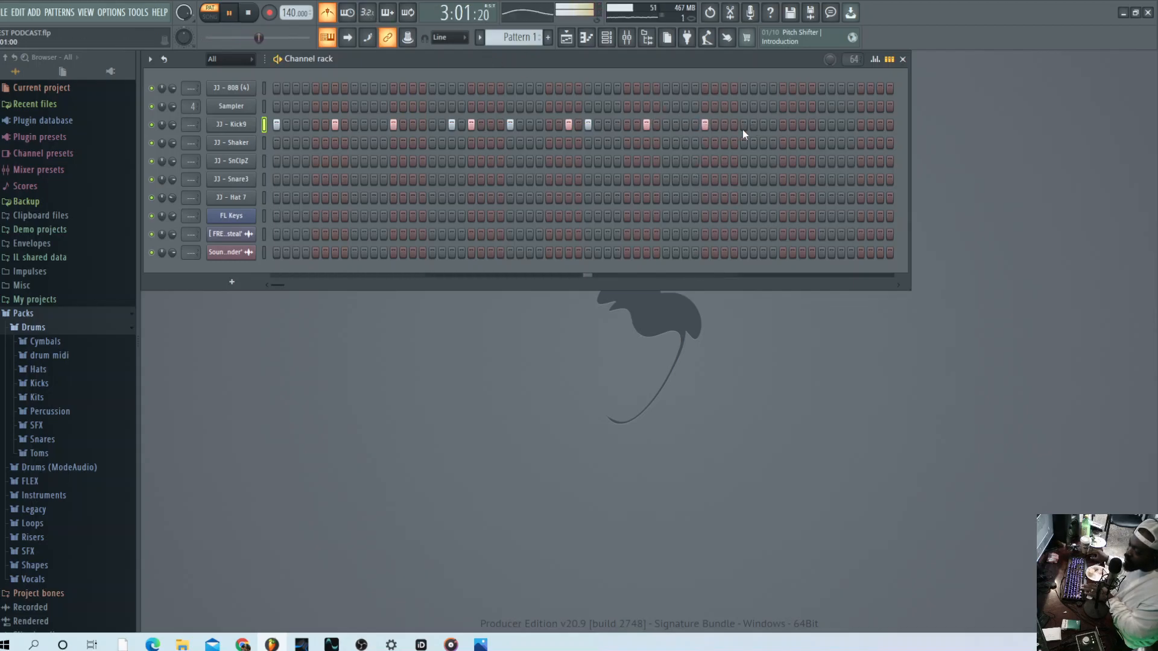
key(space)
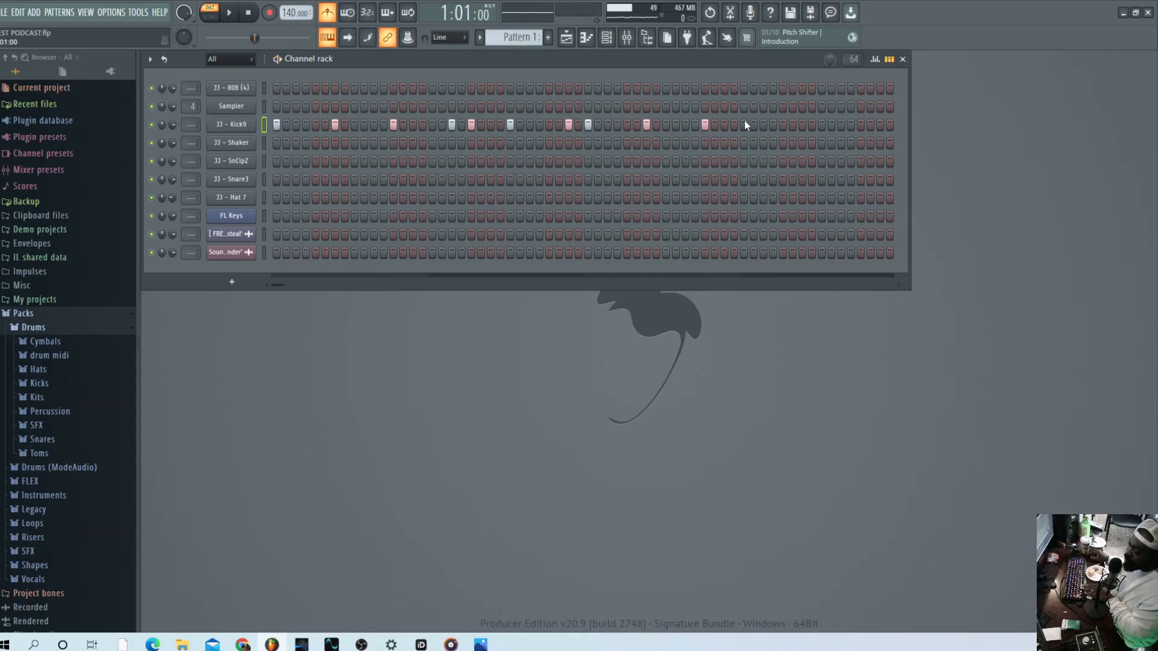
Complete the JJ - Kick9 row with hits on steps 51, 53, 59 and 63 and play the pattern
click(763, 124)
key(space)
click(782, 124)
click(840, 124)
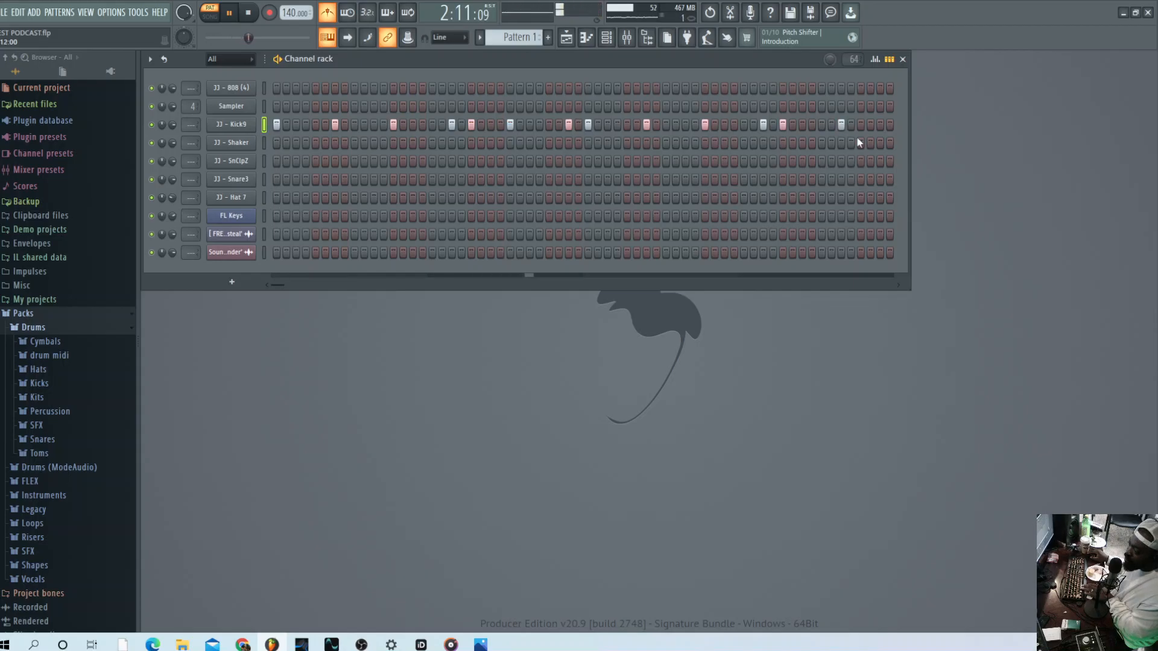
click(880, 124)
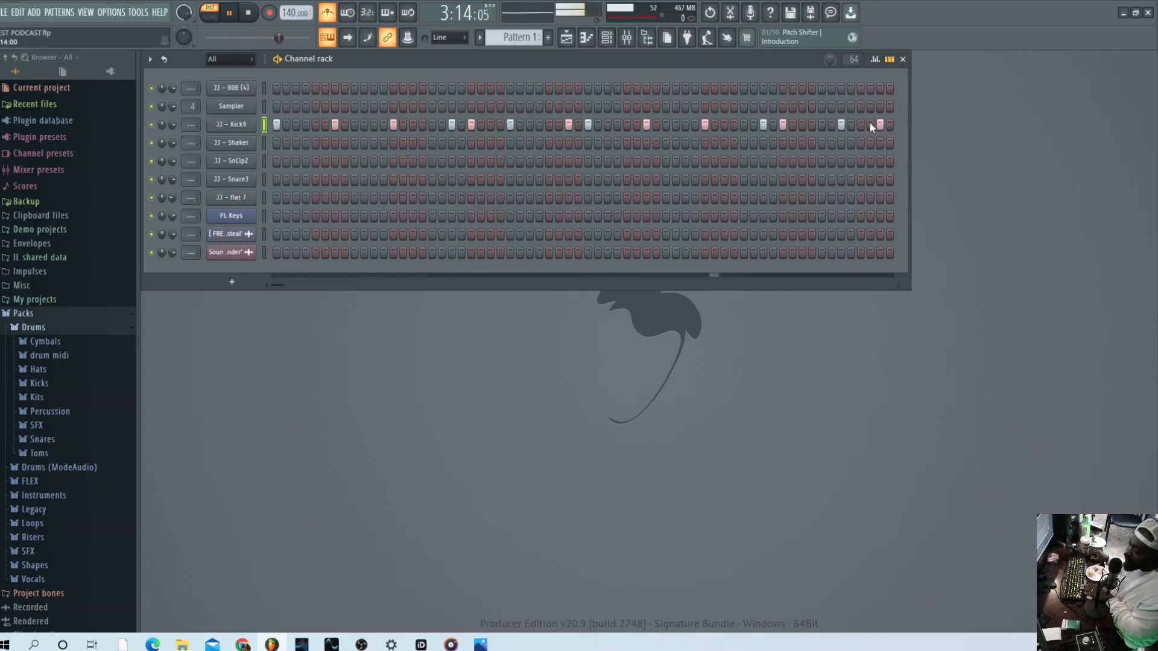
key(space)
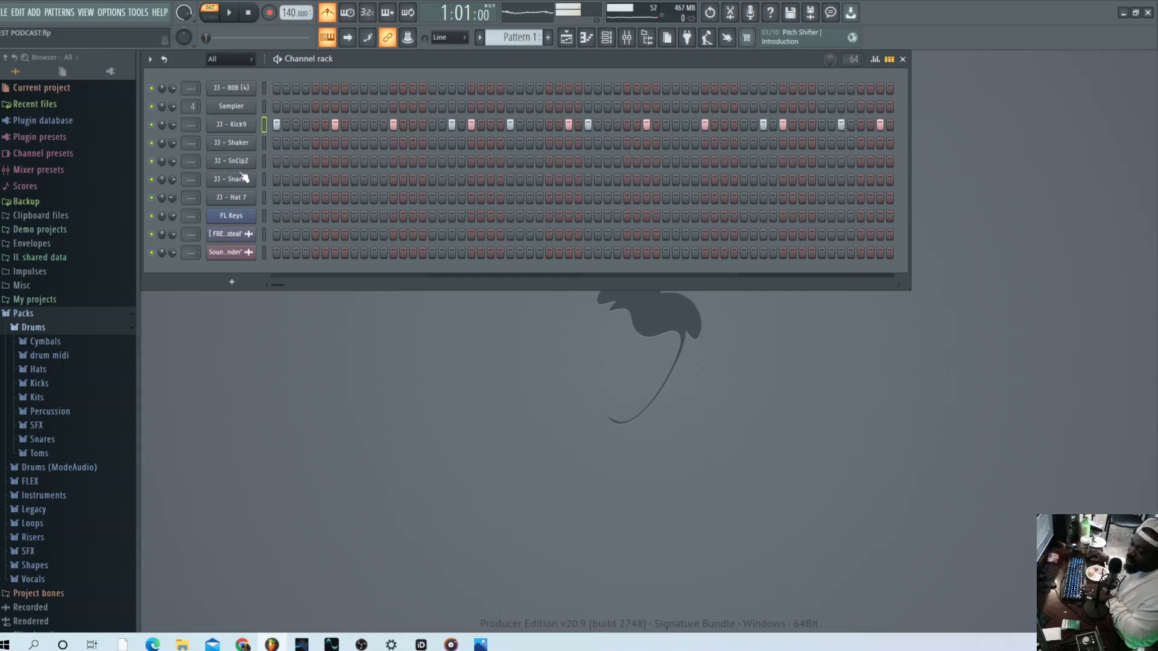
Fill the JJ - Hat 7 channel on each 2 steps and play the pattern with the metronome off
click(244, 198)
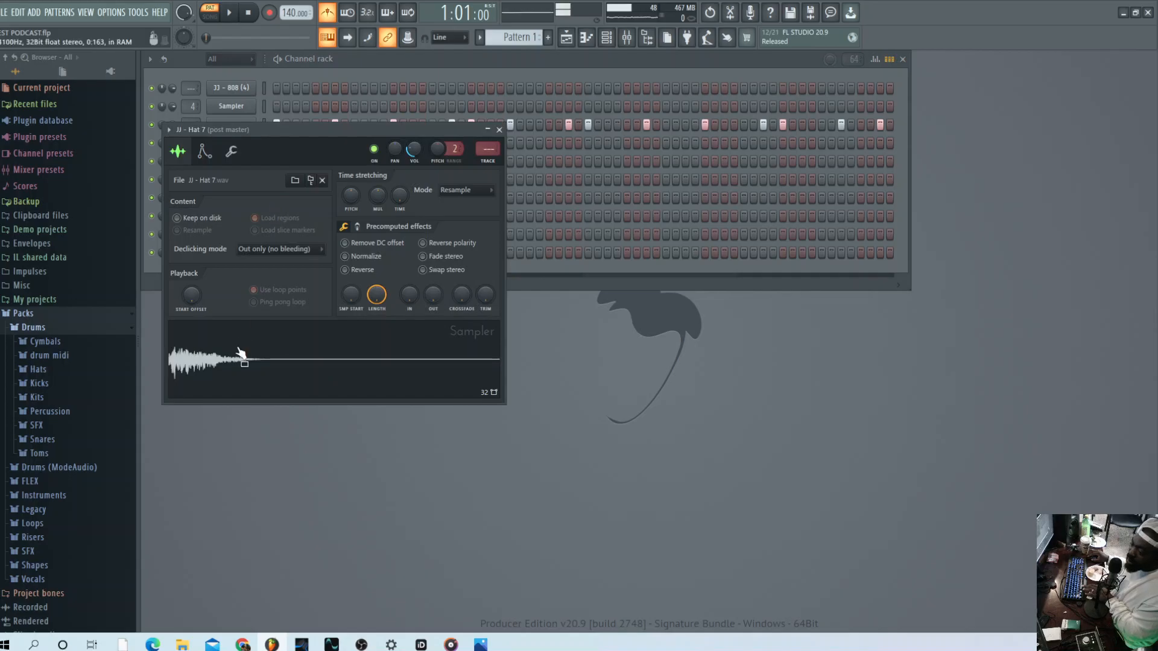
click(498, 129)
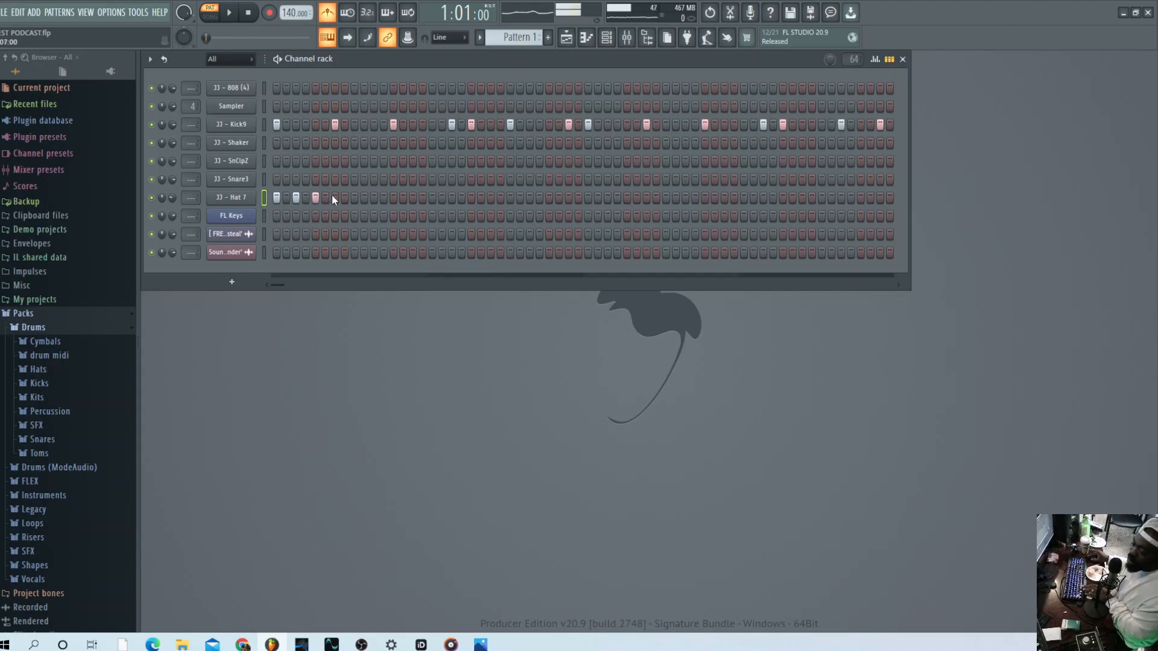
right_click(245, 202)
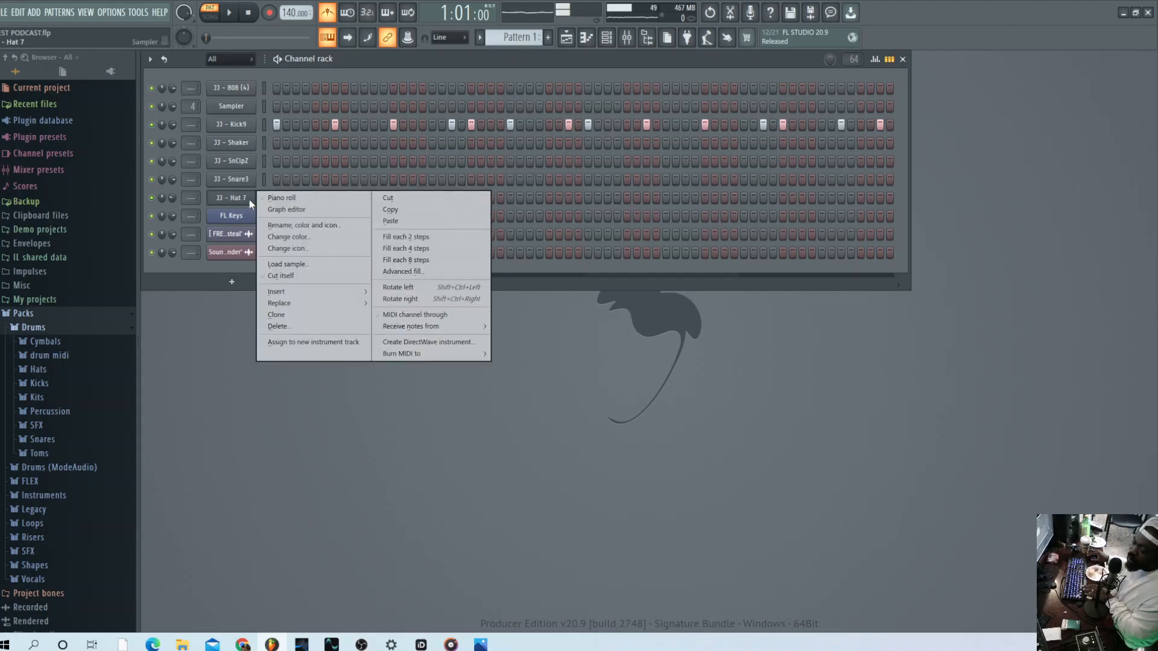
click(429, 237)
key(space)
key(space)
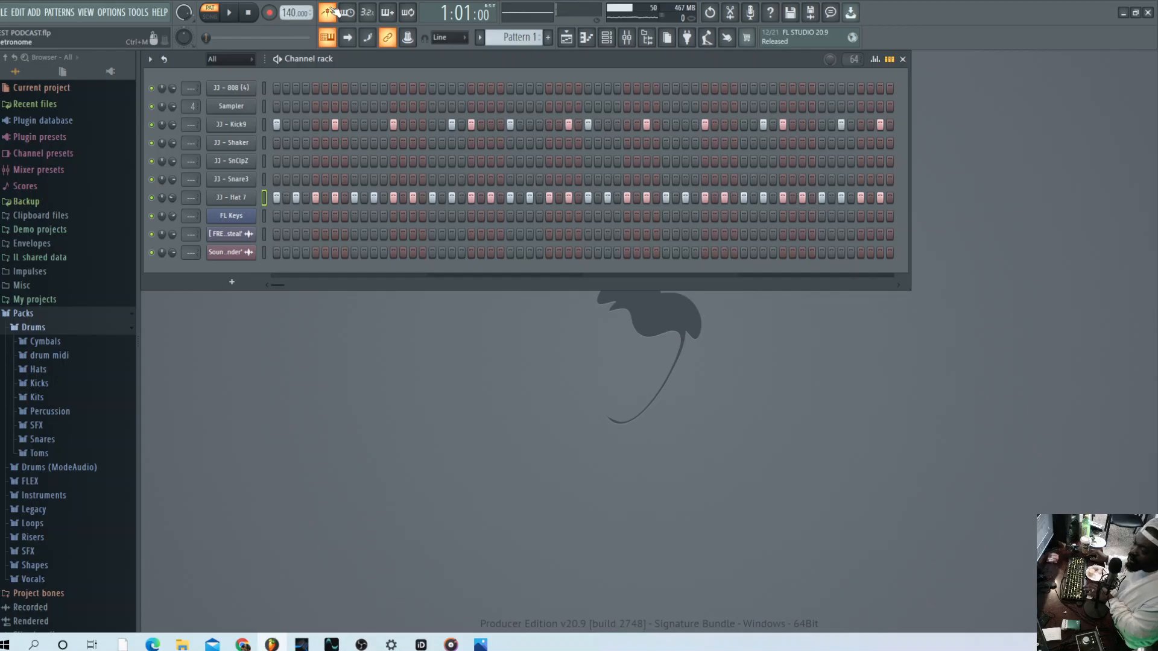
key(space)
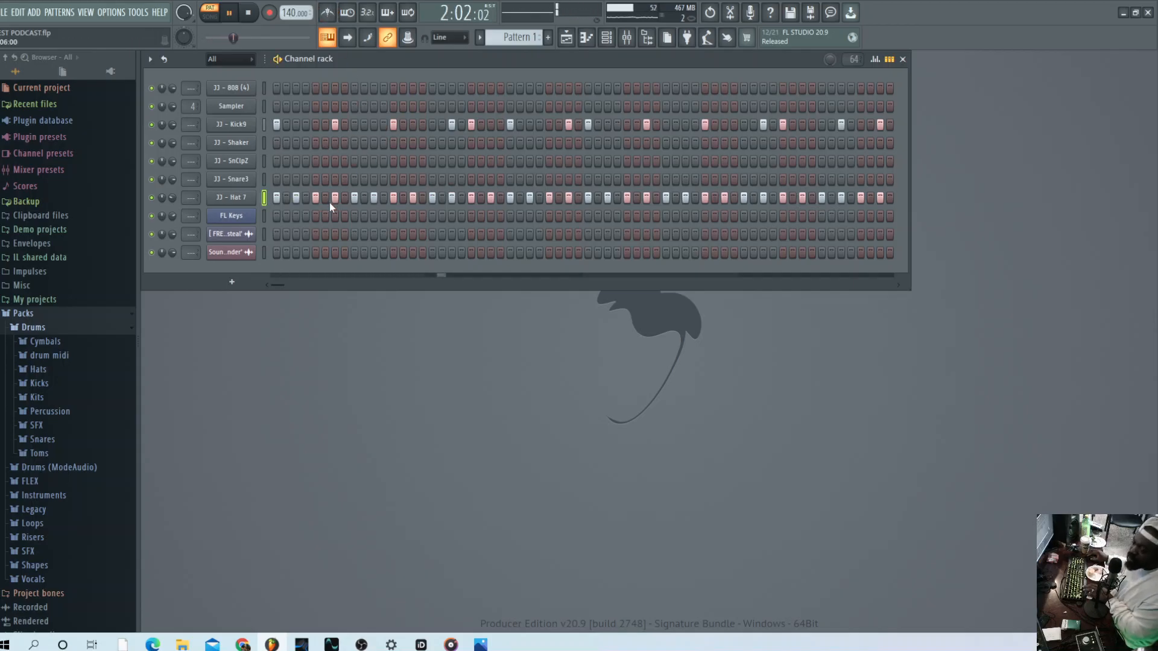
key(space)
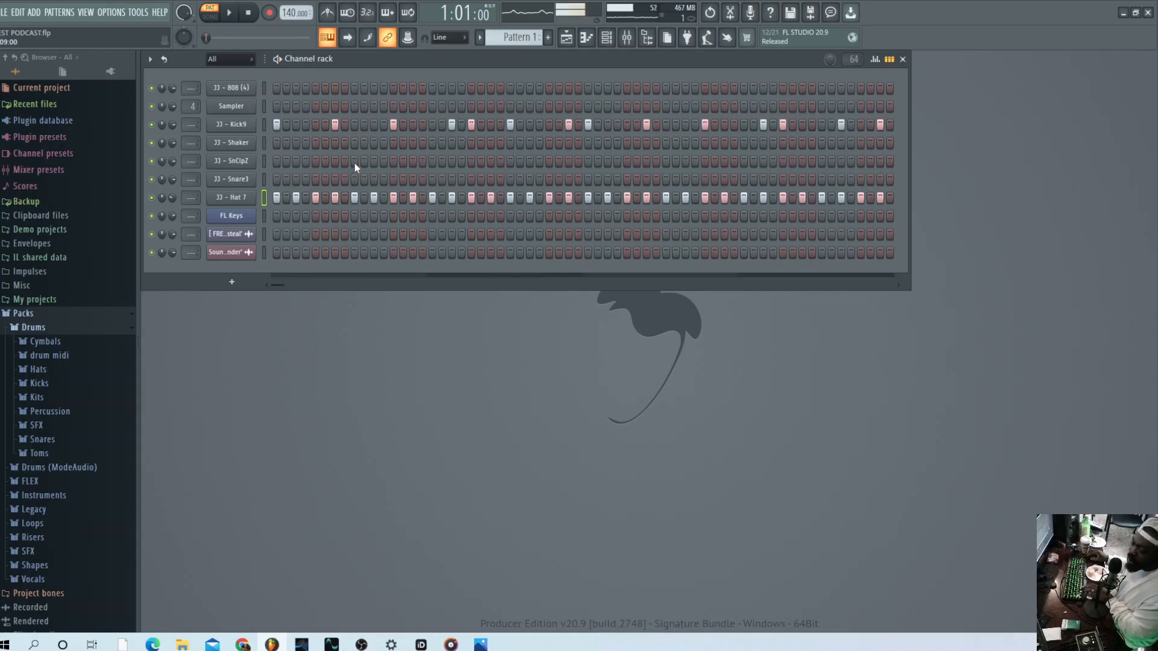
Place JJ - SnClpZ hits on steps 9, 25, 41 and 57 while playing the pattern
click(354, 158)
key(space)
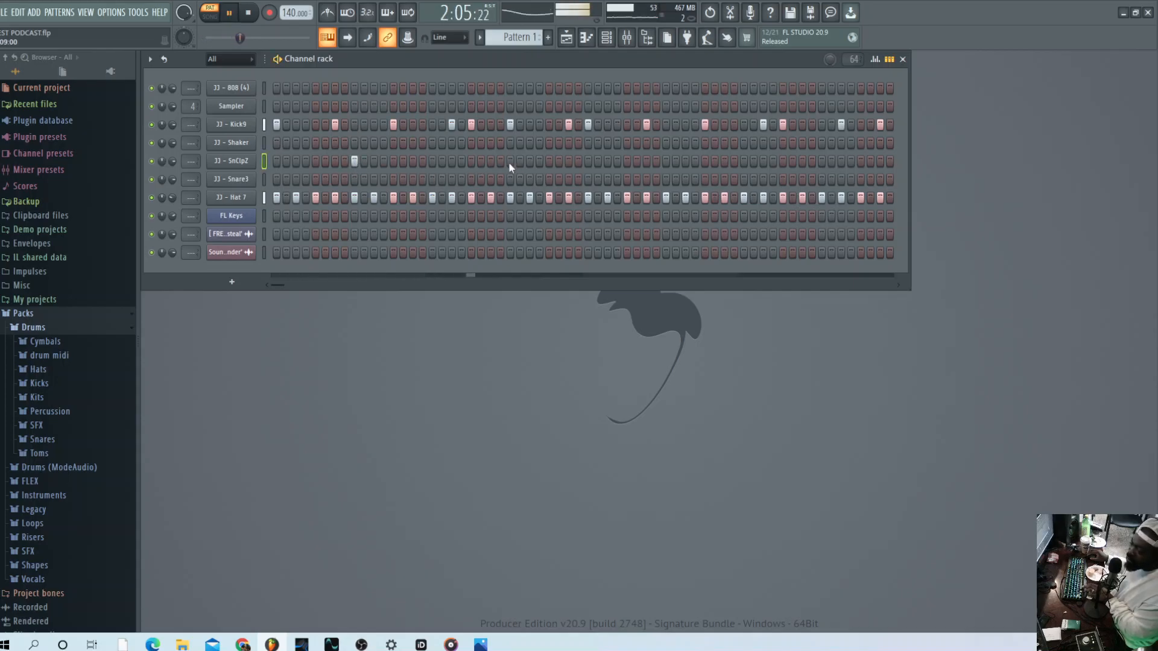
click(666, 161)
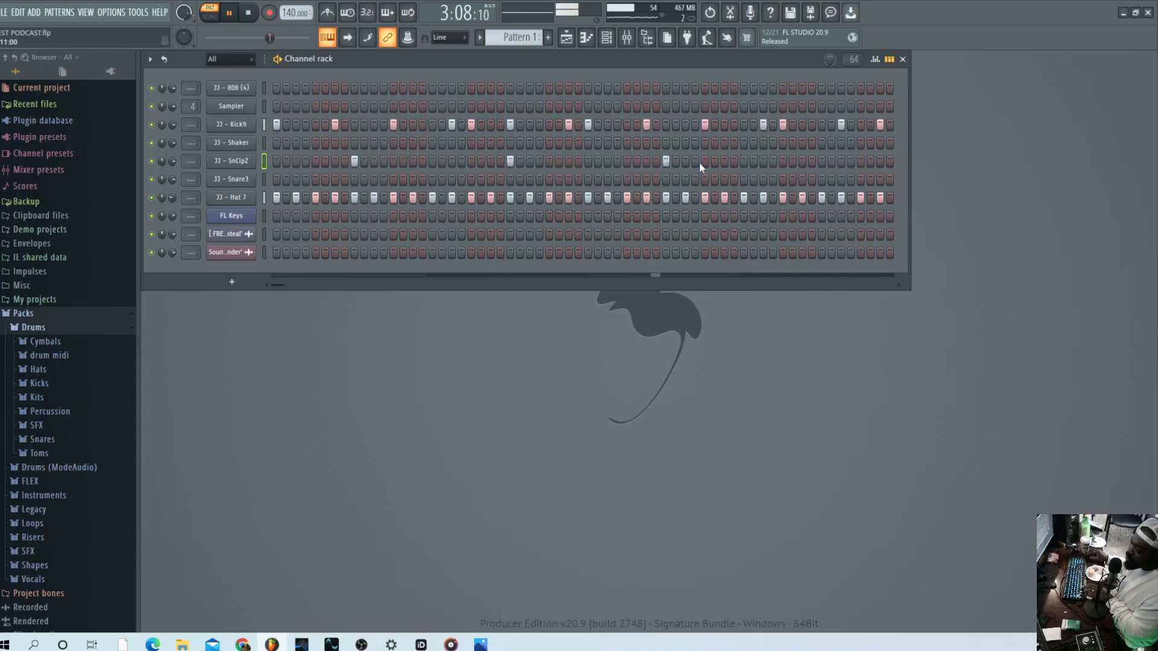
click(821, 161)
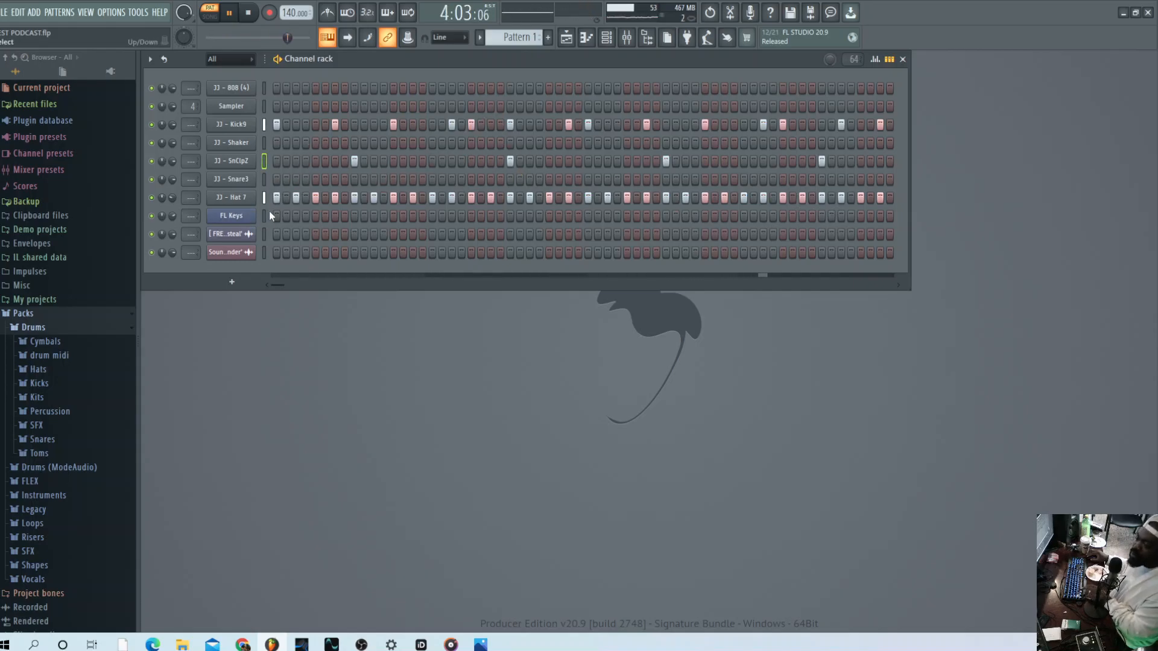
key(space)
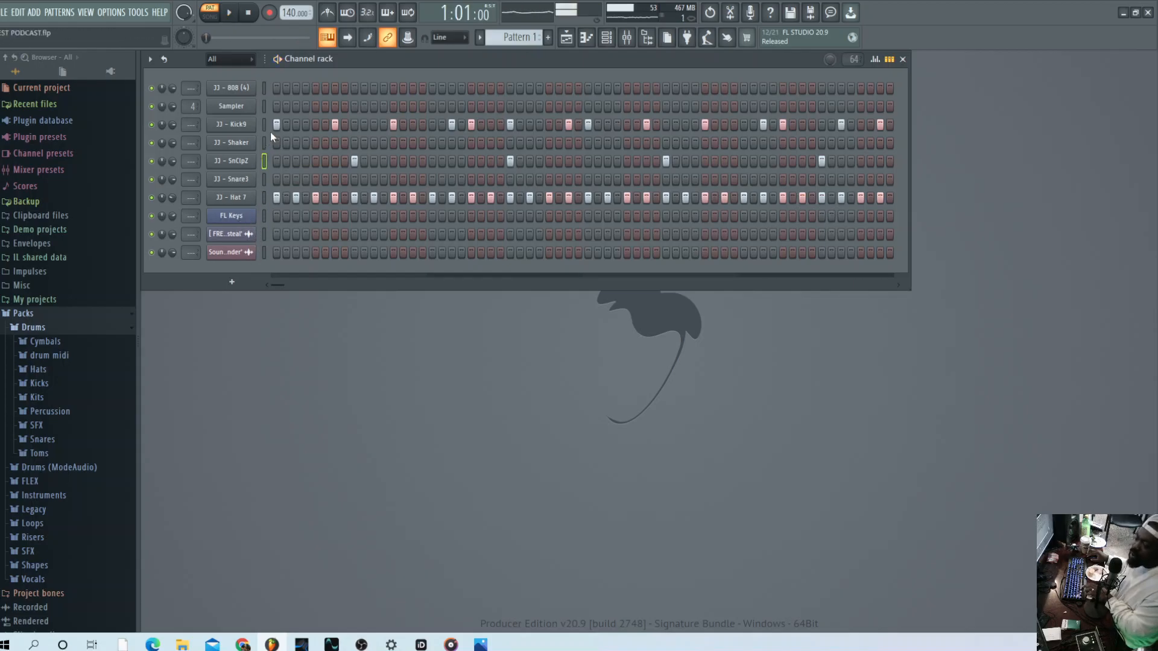
Place a JJ - 808 (4) hit on step 1 and open that channel's piano roll
click(275, 89)
key(space)
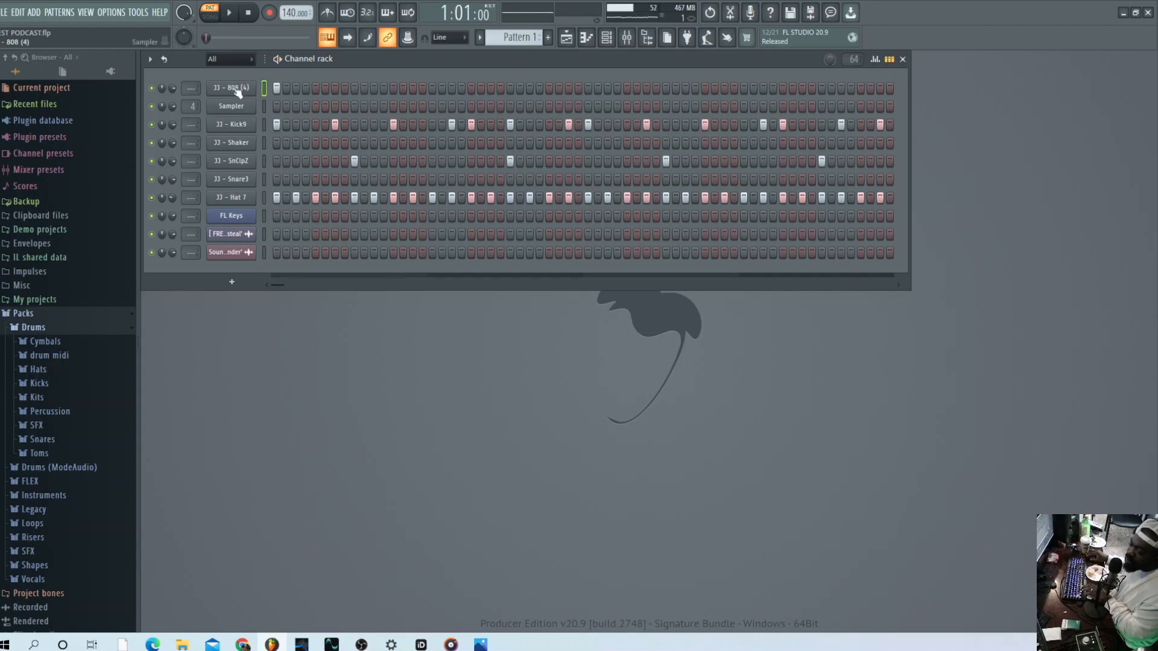
right_click(237, 91)
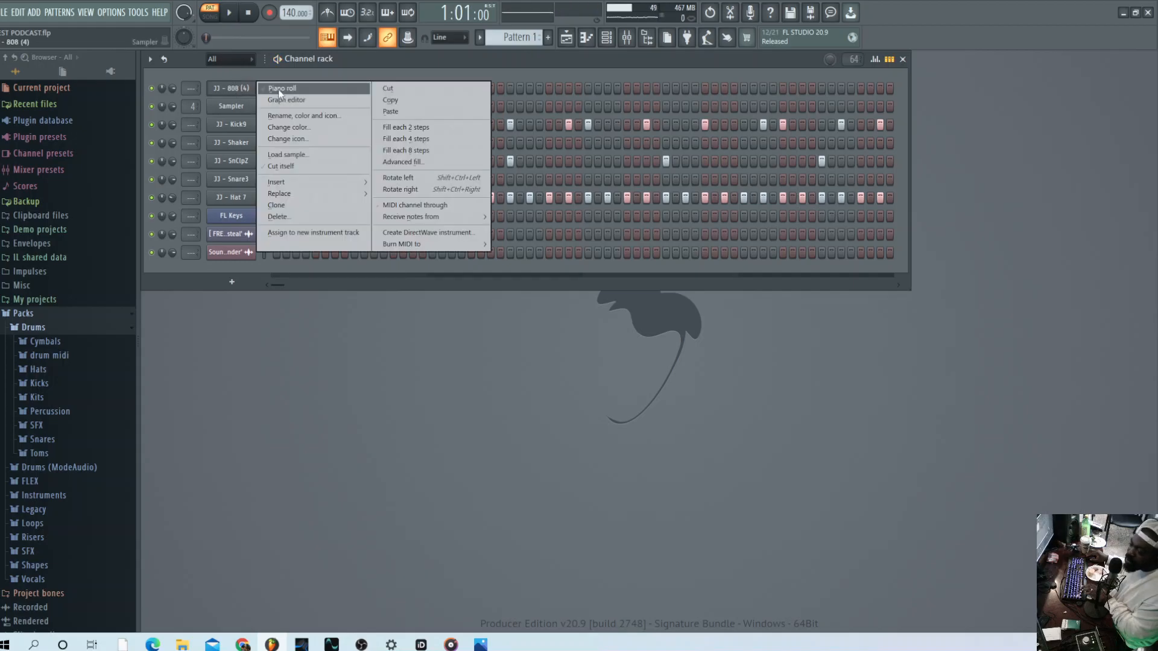
click(407, 74)
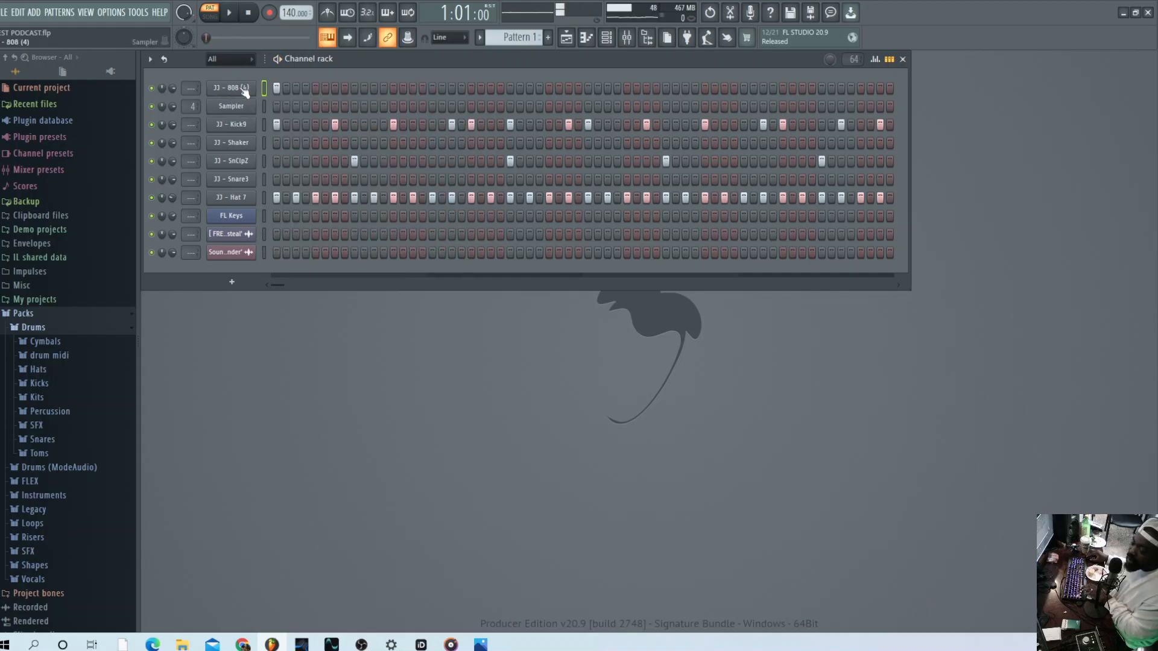
right_click(244, 89)
click(277, 87)
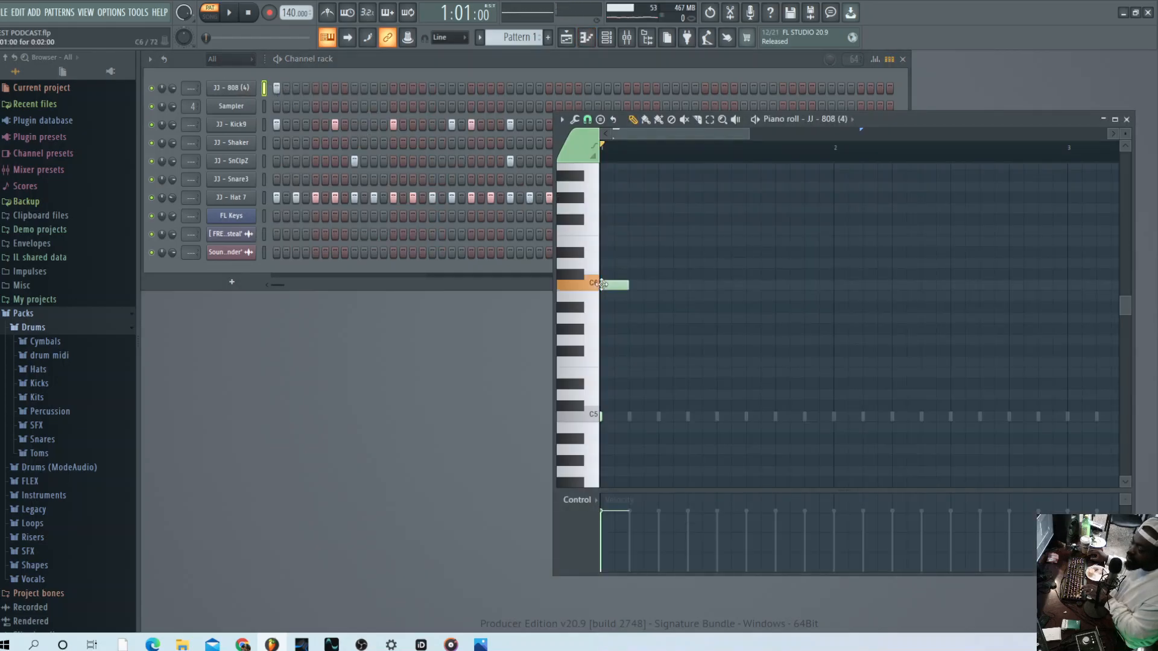
Remove the high starting note and place a one-bar C5 note at the start of the 808 piano roll, playing the pattern
click(601, 284)
drag(616, 288, 612, 367)
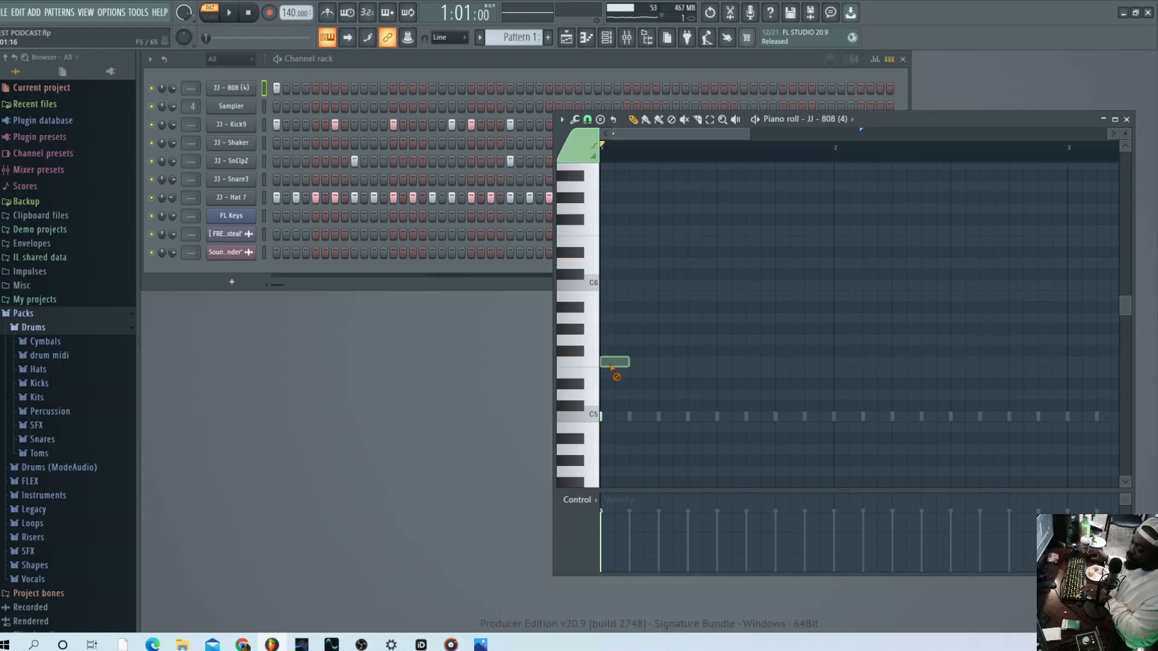
click(605, 416)
key(space)
key(space)
drag(646, 417, 832, 418)
key(space)
key(space)
Enable the volume envelope for the JJ - 808 (4) channel, with zero attack and full sustain
click(235, 89)
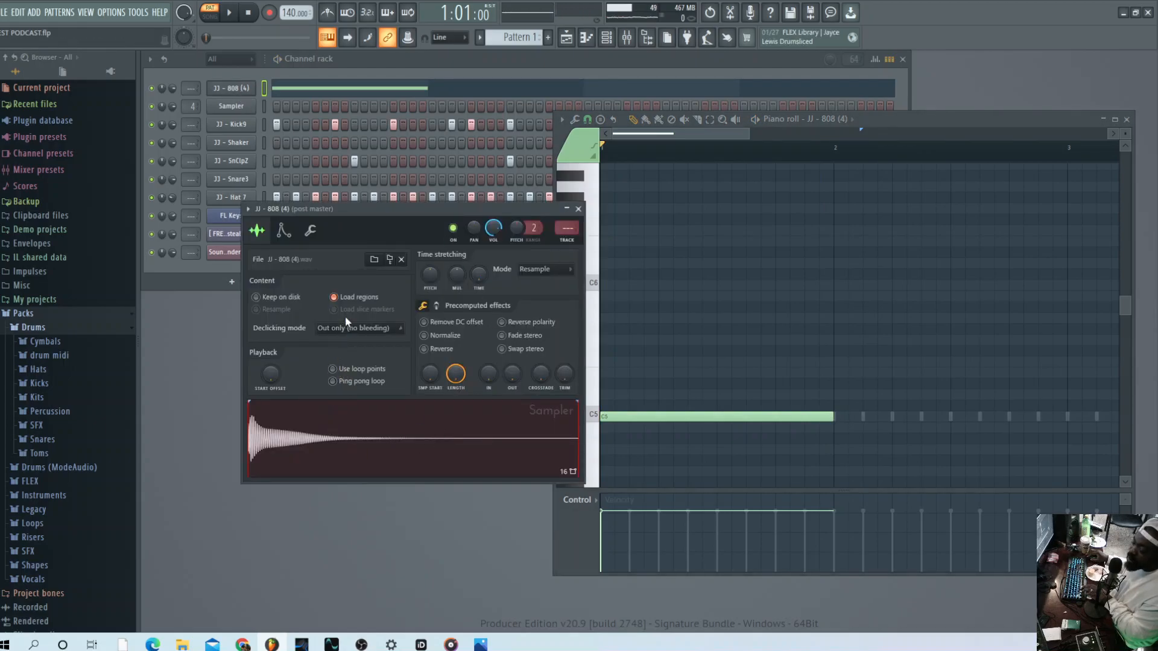
click(284, 231)
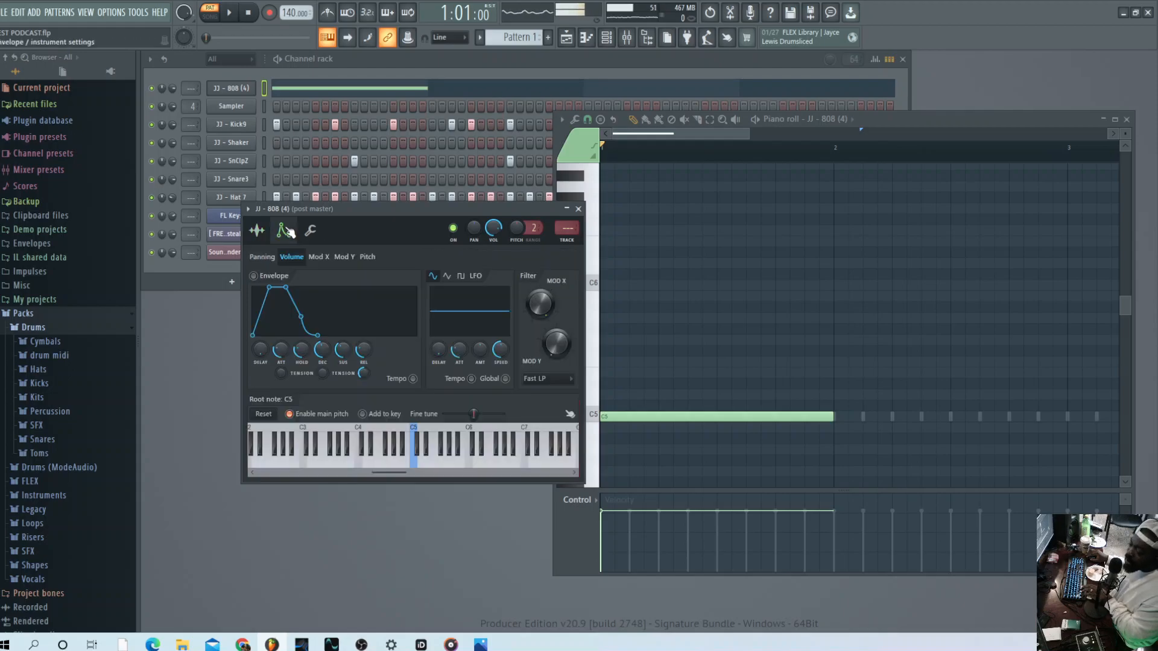
drag(289, 352, 289, 386)
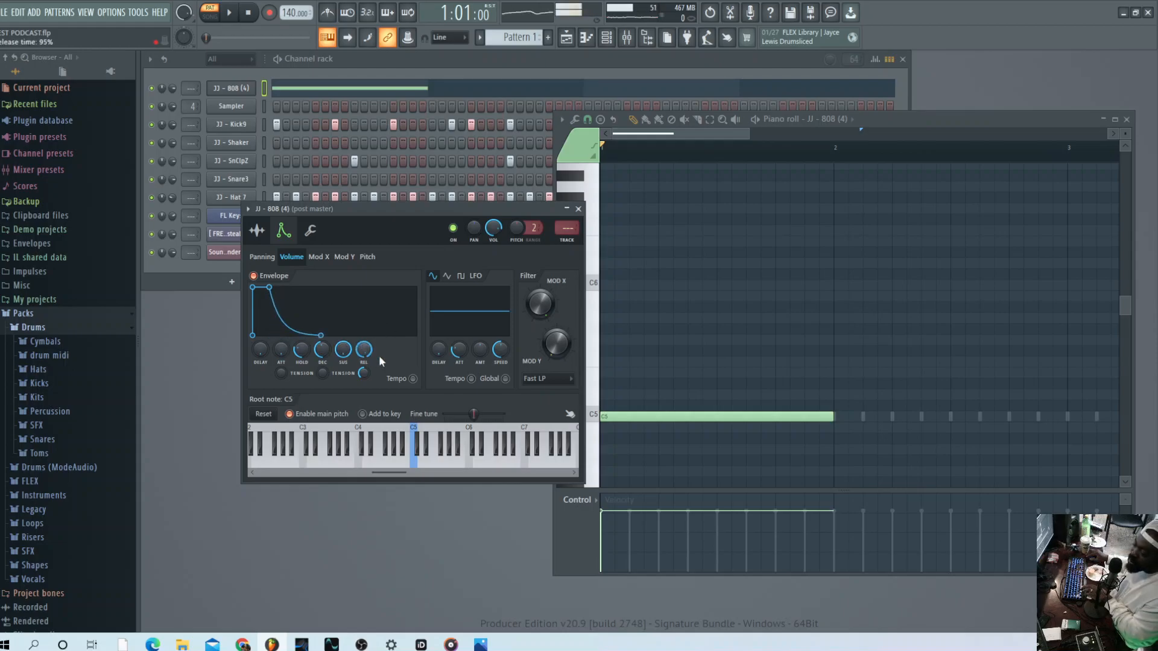
Raise the volume envelope's hold and set its release to zero, testing it on the C5 note shortened to three steps
drag(831, 417, 644, 416)
key(space)
key(space)
drag(302, 350, 302, 341)
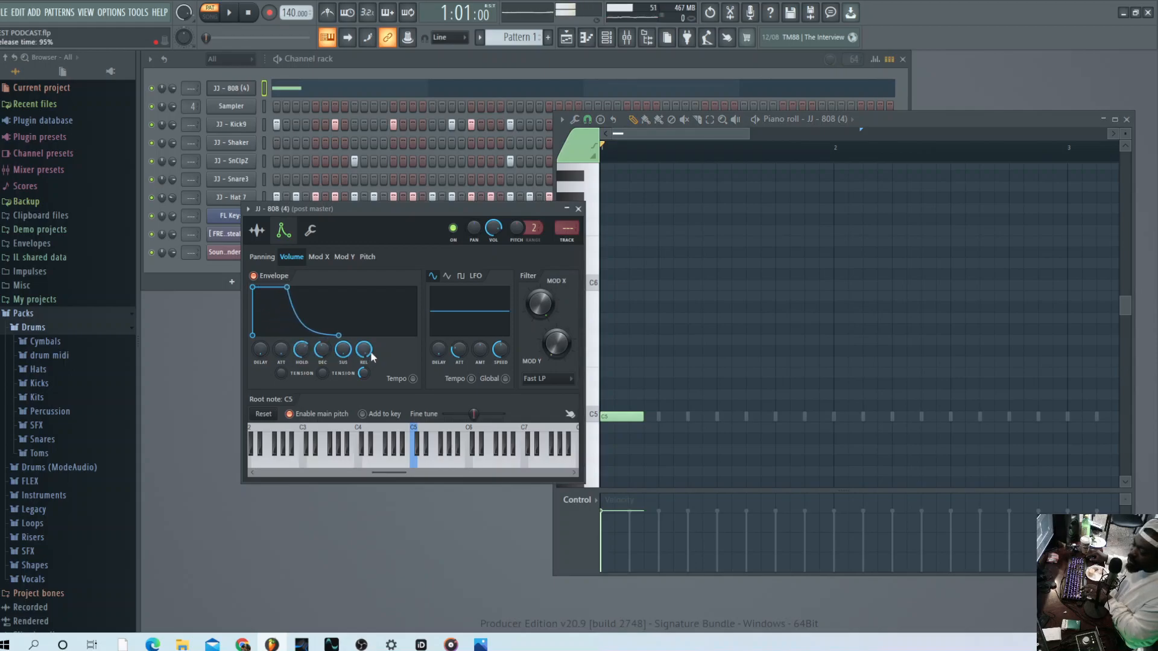
key(space)
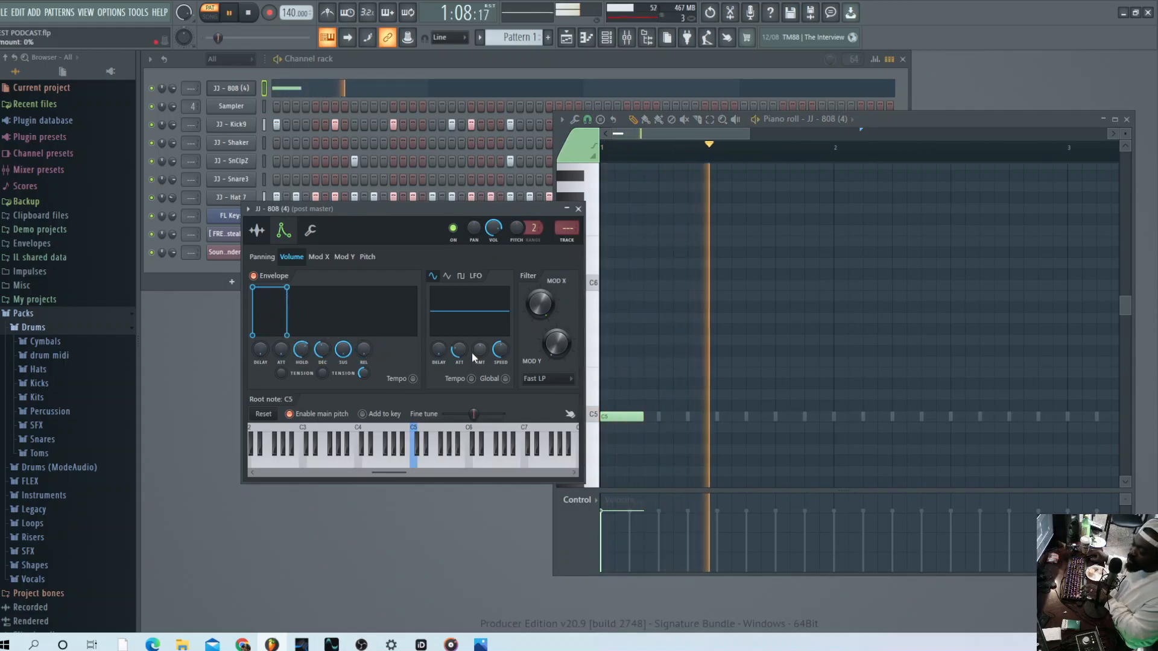
key(space)
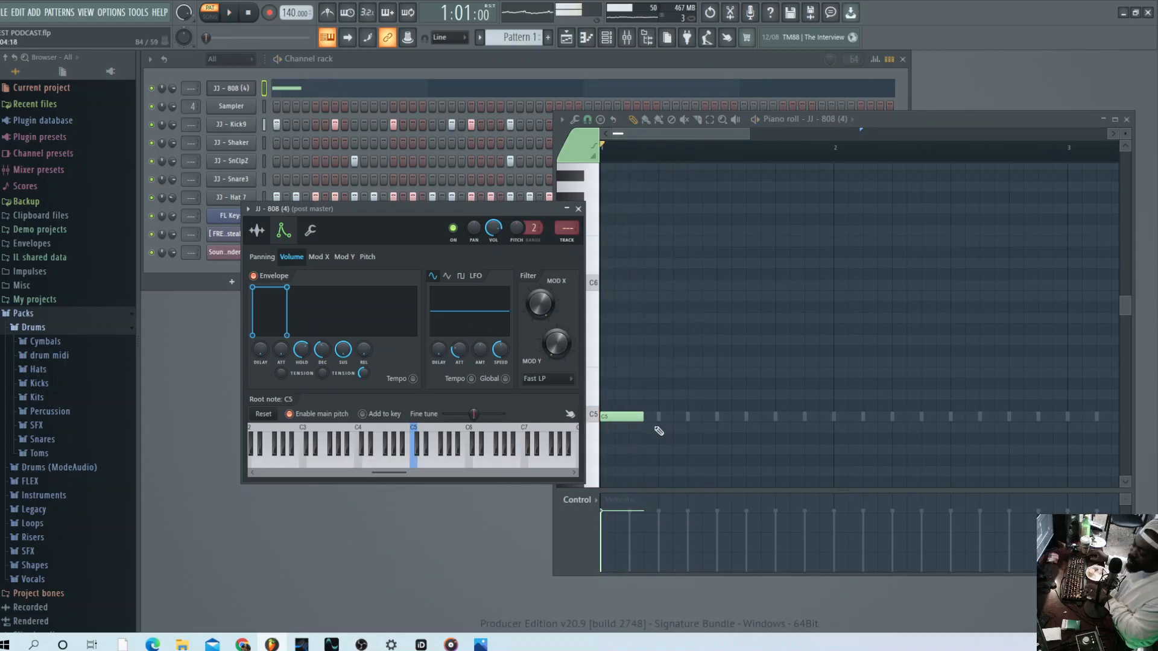
Set the first C5 note to 12 steps long and add a second 12-step C5 note directly after it
drag(641, 413, 834, 416)
key(space)
click(377, 89)
click(379, 88)
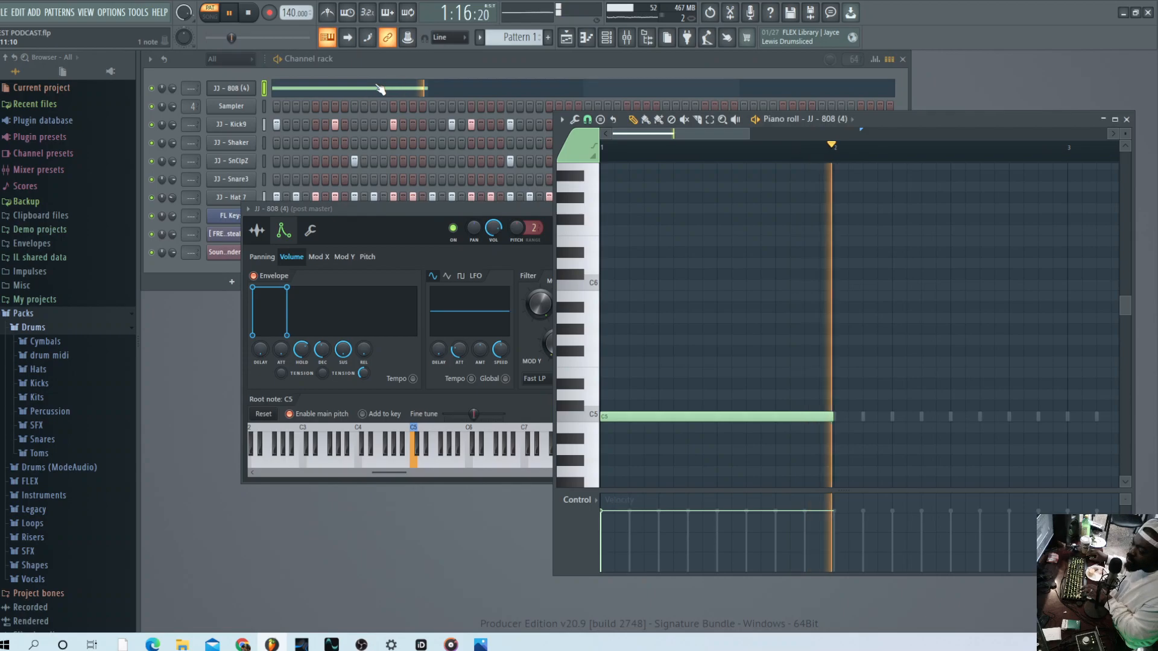
drag(832, 416, 778, 417)
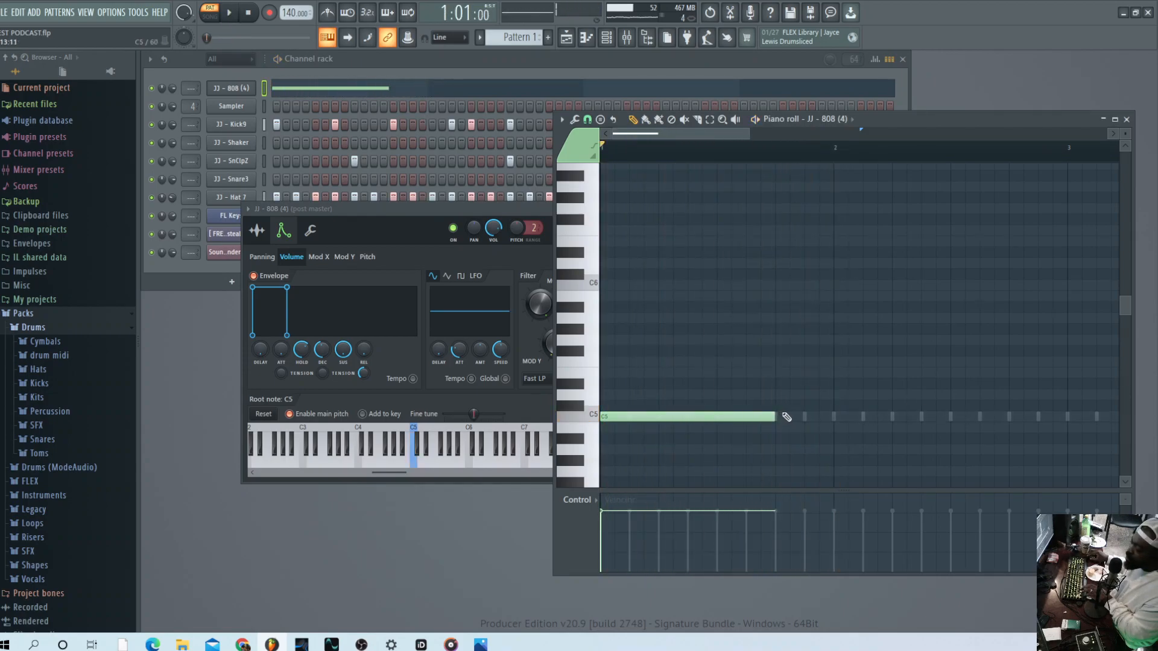
click(782, 420)
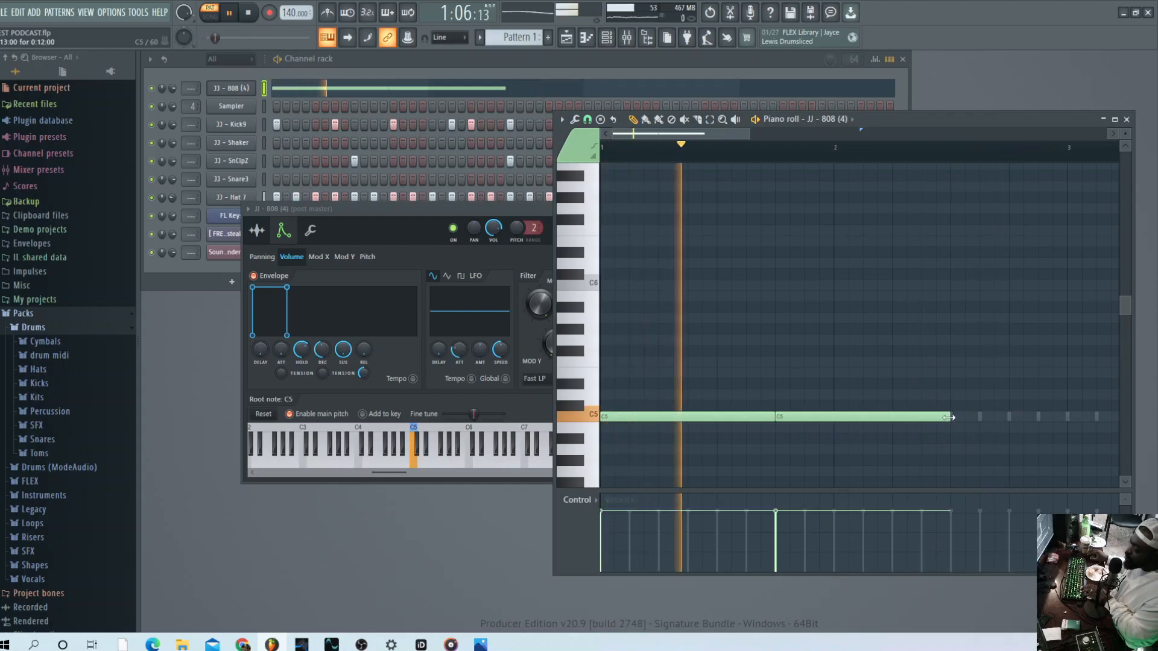
Add a six-step D#5 note on beat 3 of bar 2 and a two-step E5 note finishing the bar
click(959, 384)
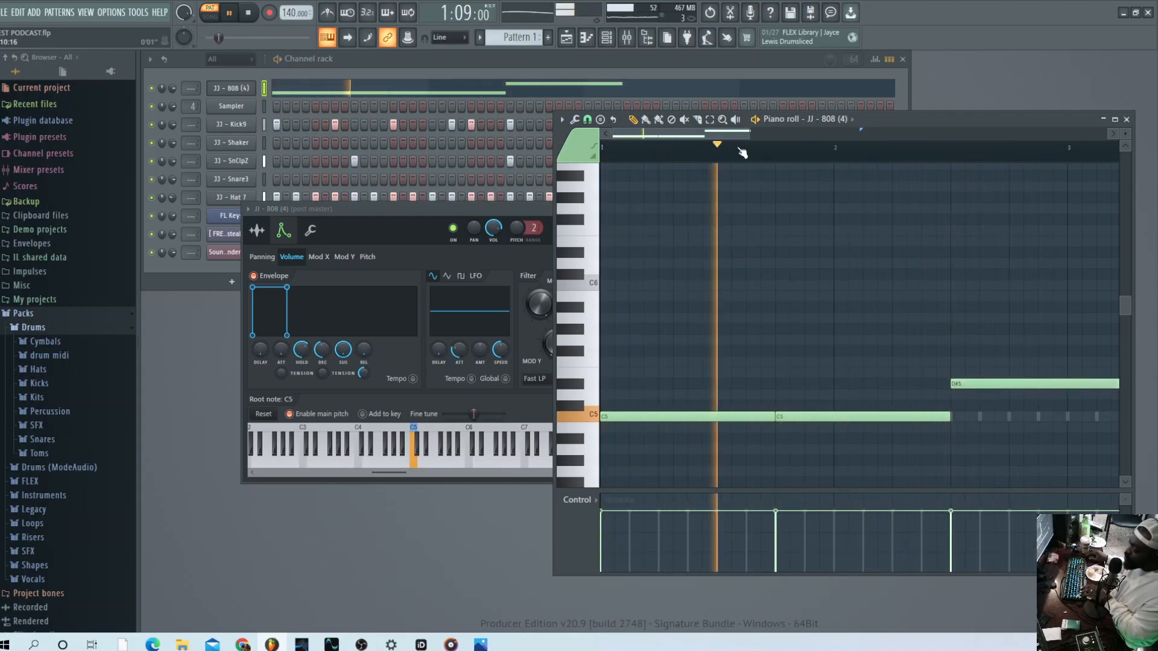
drag(742, 133, 790, 133)
key(space)
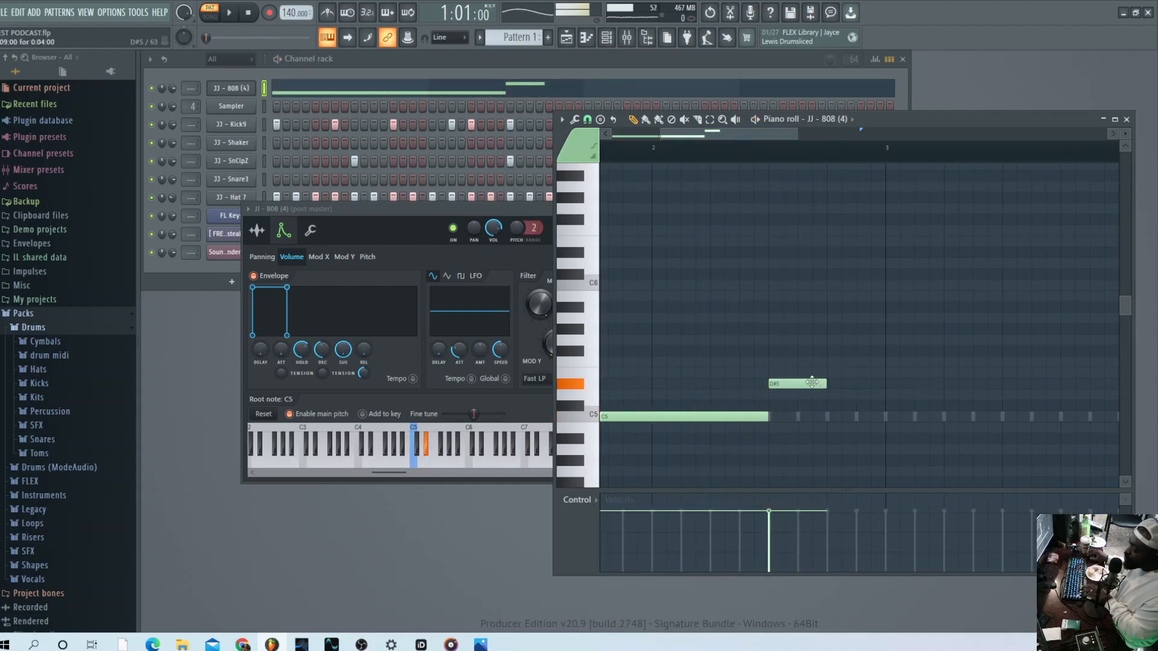
click(834, 373)
key(space)
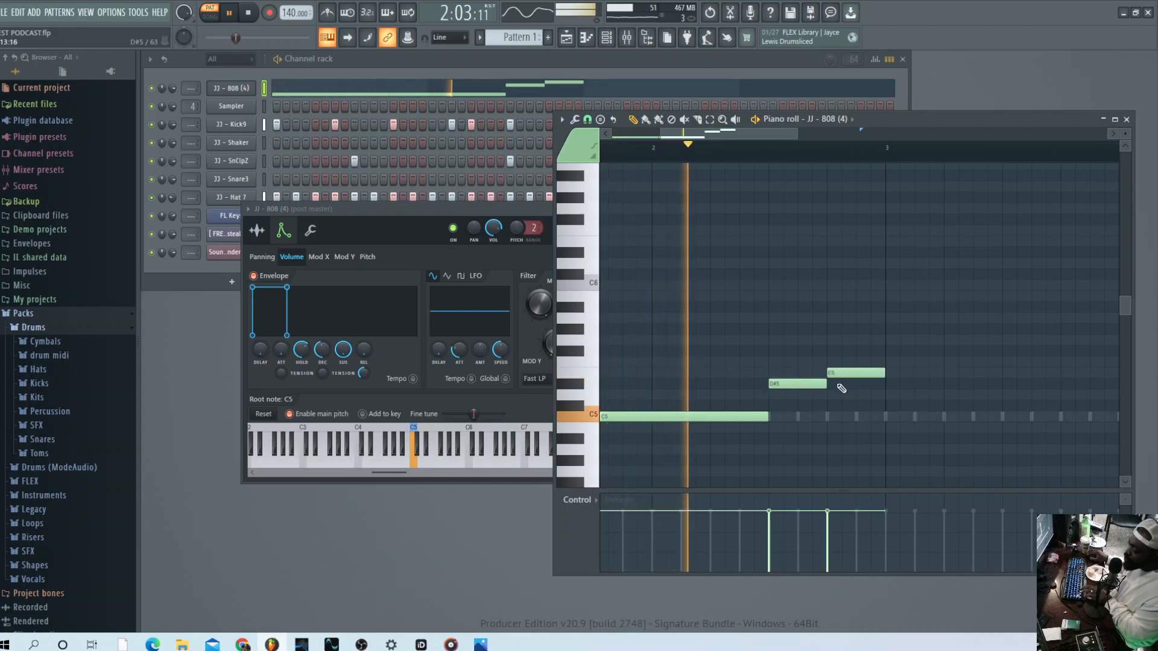
mouse_move(877, 374)
mouse_down()
mouse_move(907, 374)
mouse_move(885, 374)
mouse_up()
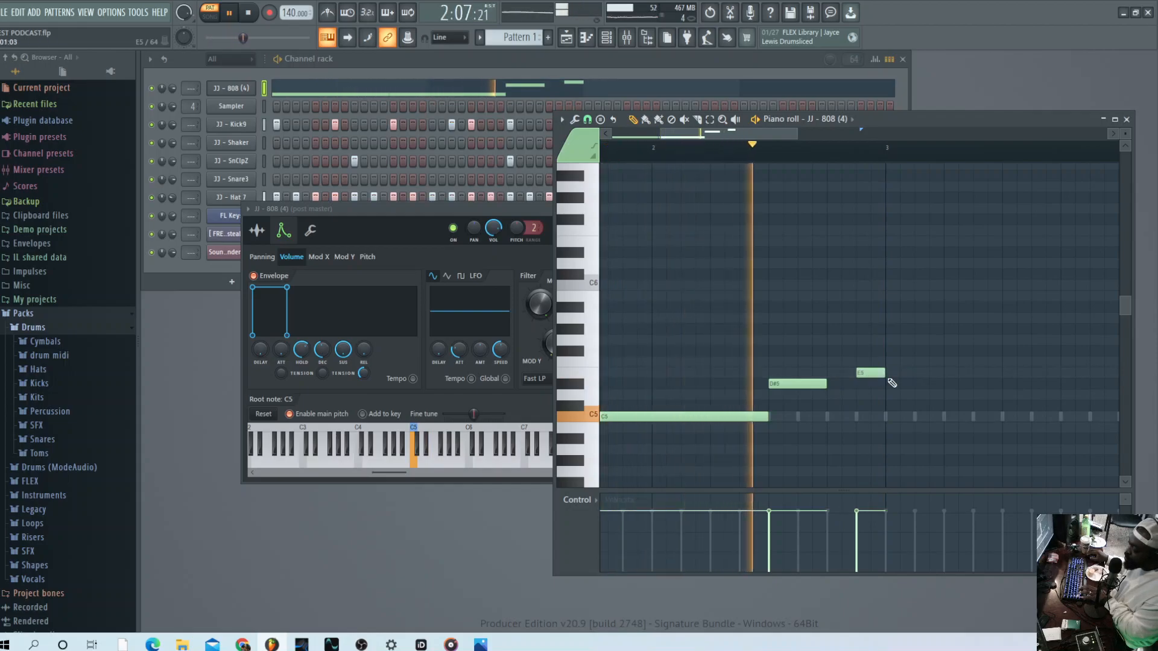
key(space)
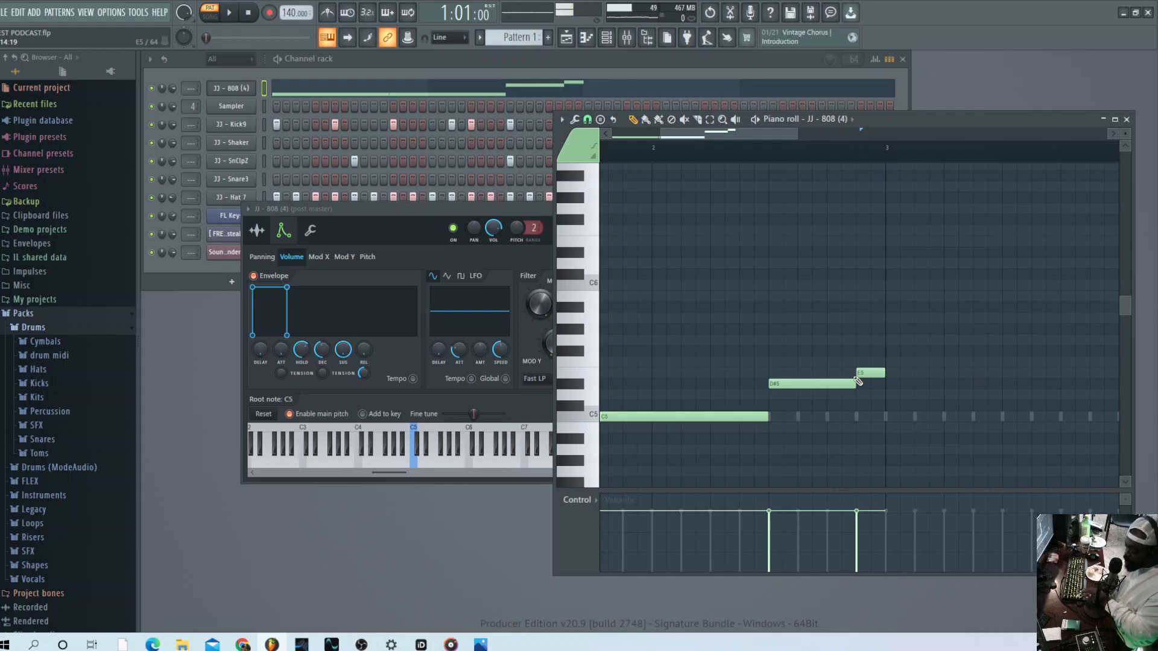
Transpose all the 808 notes up two octaves and play the line
key(ctrl+a)
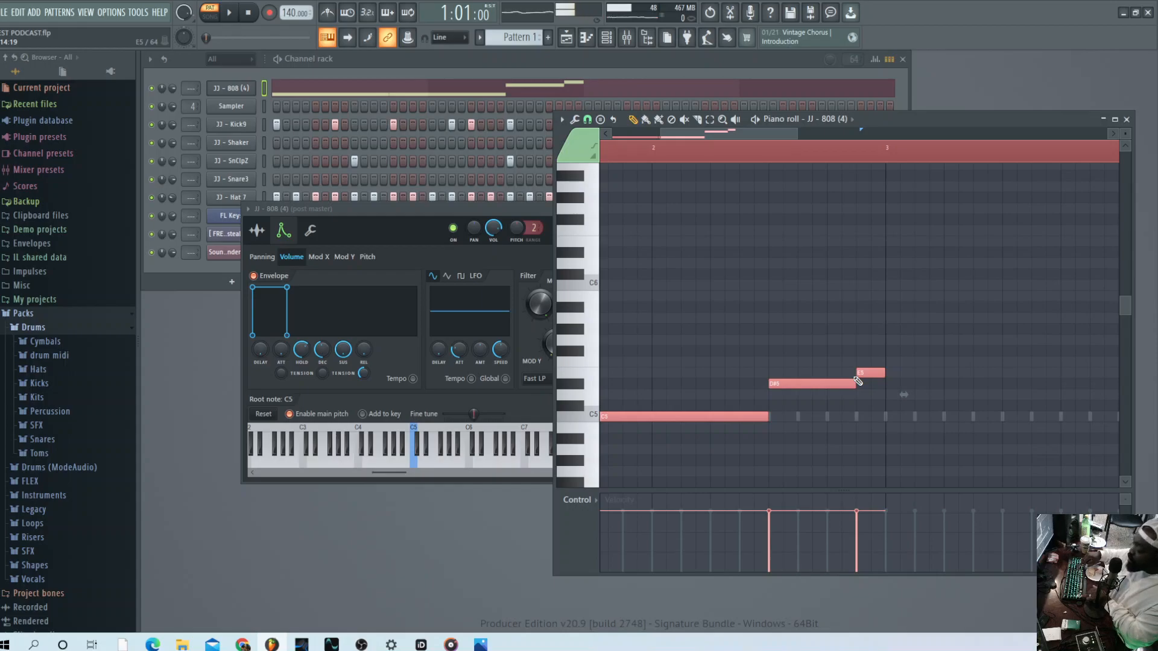
key(ctrl+Up)
key(space)
key(space)
key(ctrl+Up)
key(space)
scroll(717, 304, up, 5)
key(space)
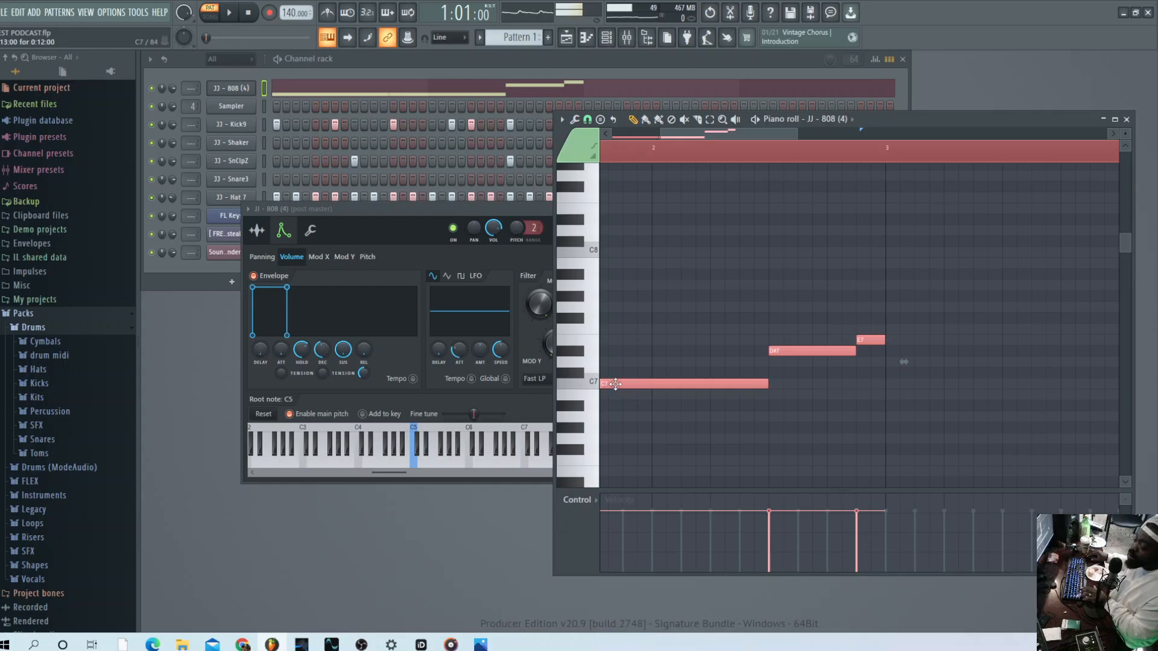
Raise all the 808 notes one semitone so the line starts on C#7, and play it
mouse_move(611, 384)
mouse_down()
mouse_move(615, 362)
mouse_move(613, 382)
mouse_up()
key(space)
key(space)
key(space)
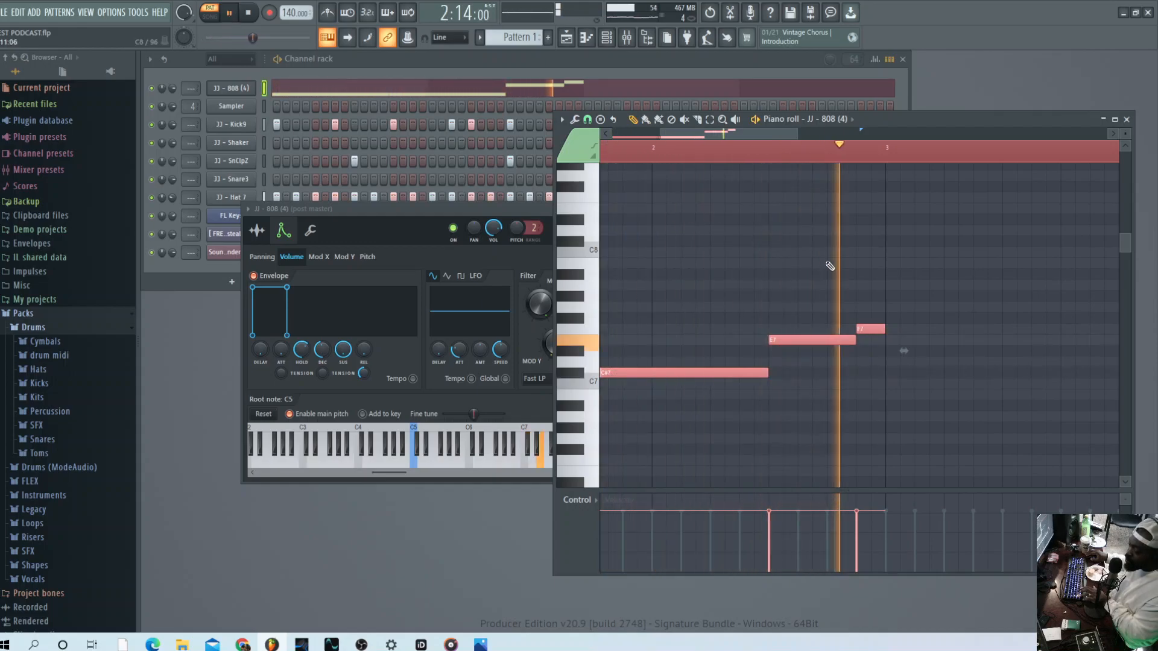
key(space)
key(space)
key(space)
Lower the third note one semitone to D#7 and audition the end of bar 2 repeatedly
click(763, 158)
key(space)
key(space)
key(space)
key(space)
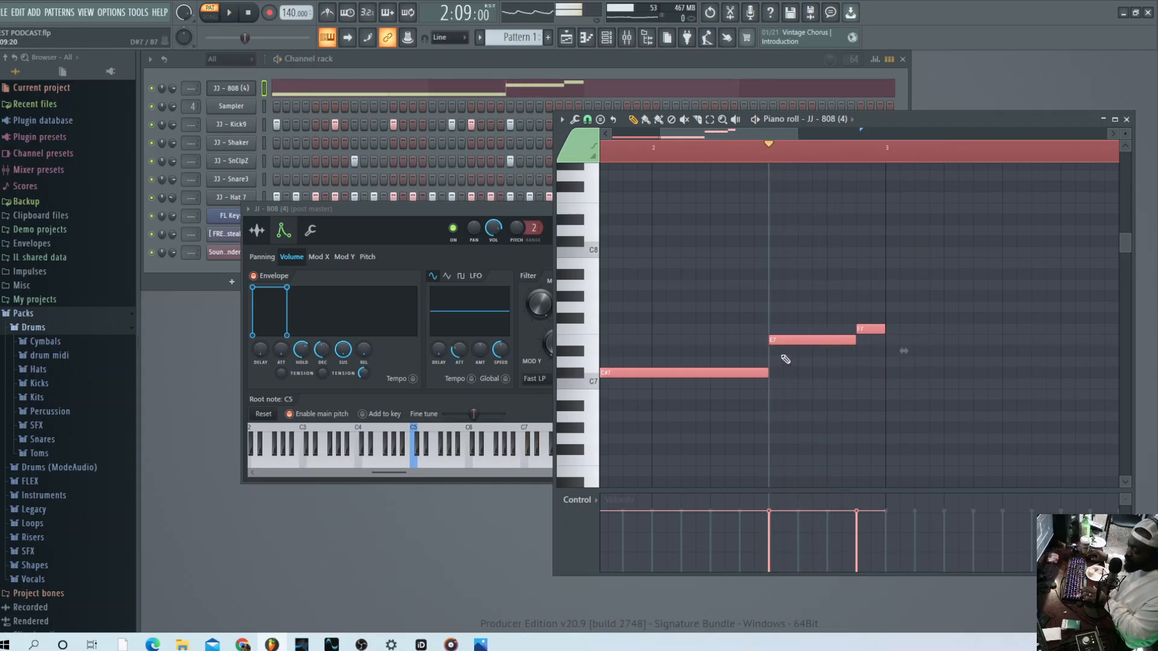
click(787, 360)
right_click(792, 360)
drag(778, 341, 787, 351)
key(space)
key(space)
key(space)
key(space)
key(space)
key(space)
key(space)
key(space)
key(space)
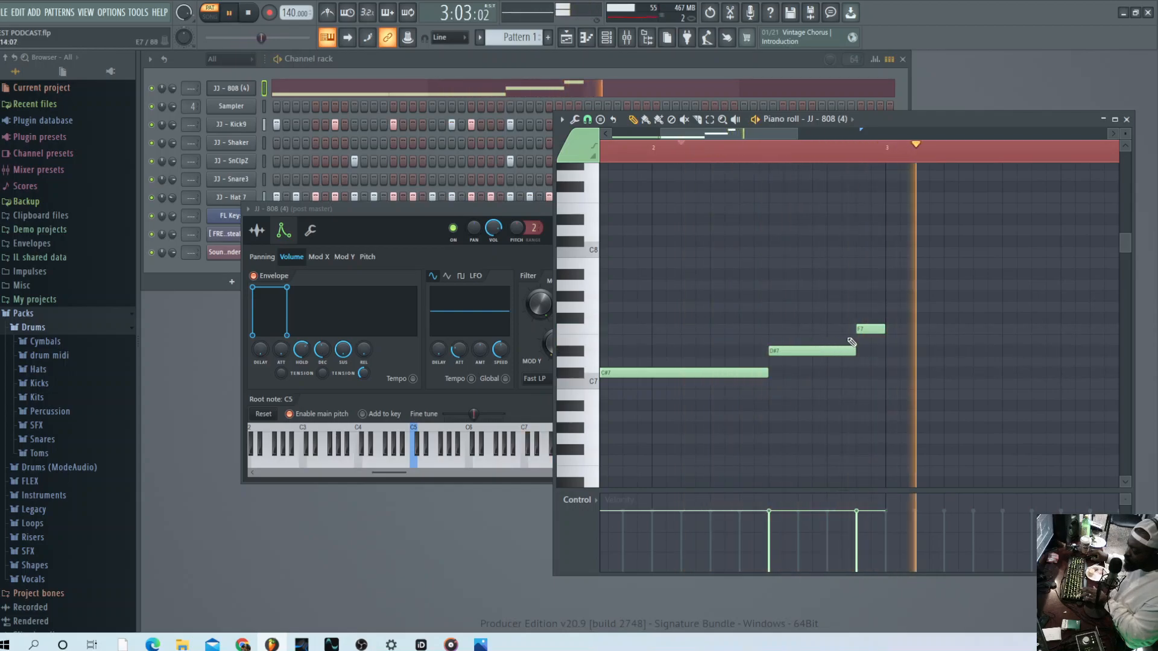
Lower the last note one semitone to E7 and play the 808 line from the beginning
drag(868, 329, 869, 341)
key(space)
drag(659, 134, 582, 155)
click(609, 158)
key(space)
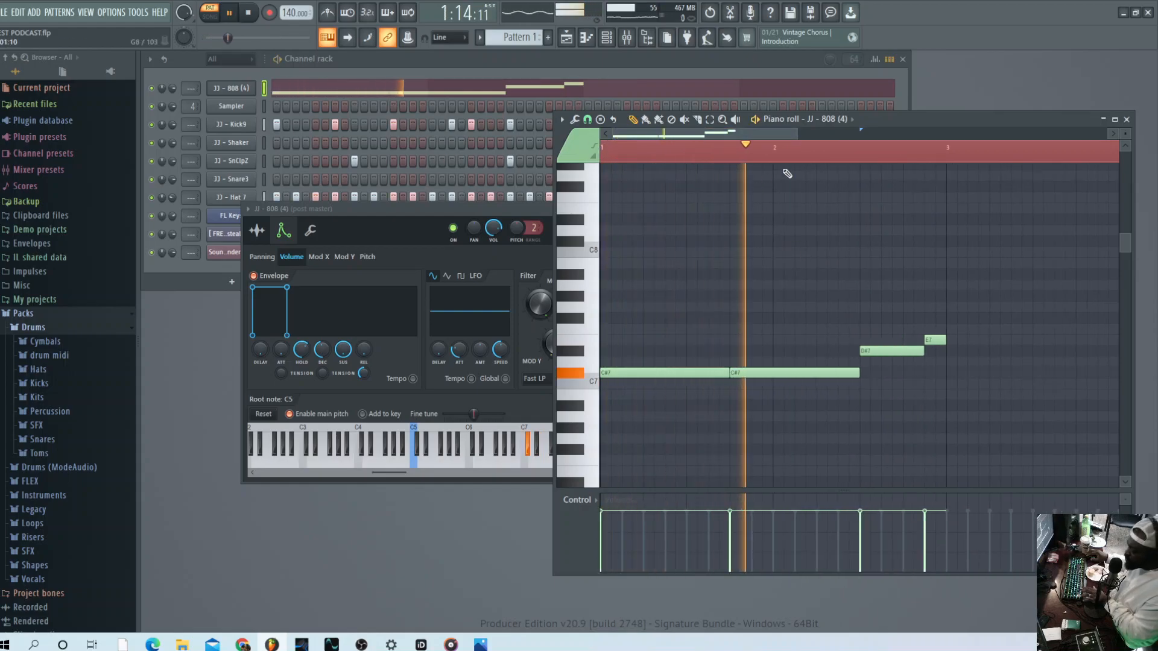
key(space)
Duplicate the two-bar 808 line into bars 3 and 4 and play the full four-bar pattern
key(ctrl+a)
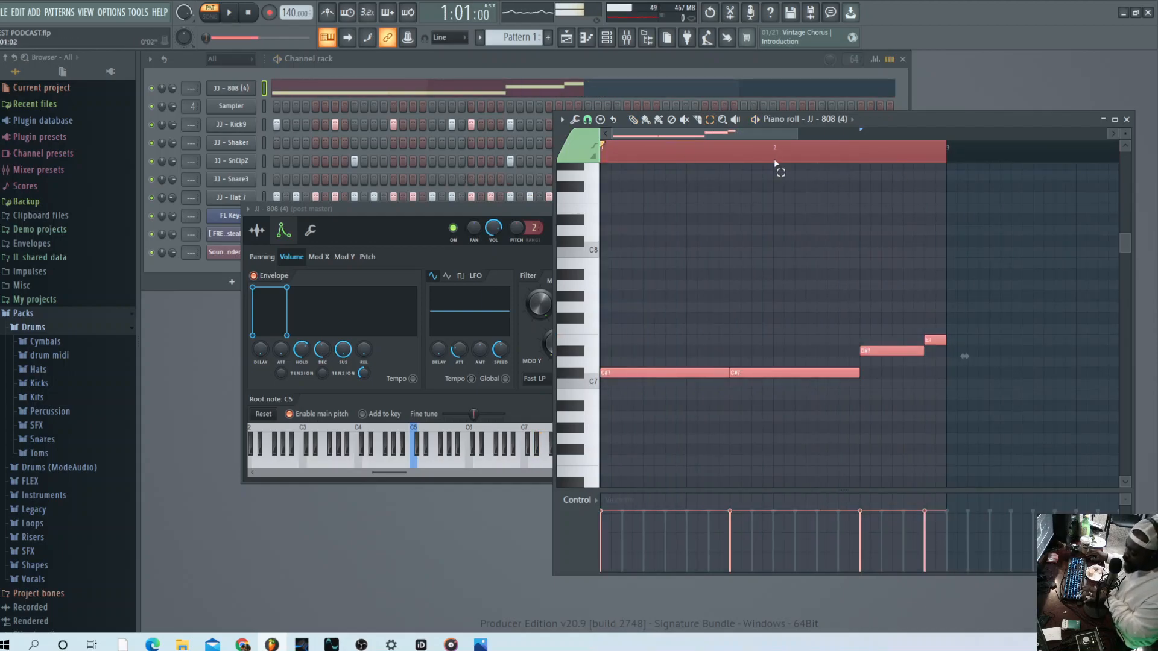
key(ctrl+b)
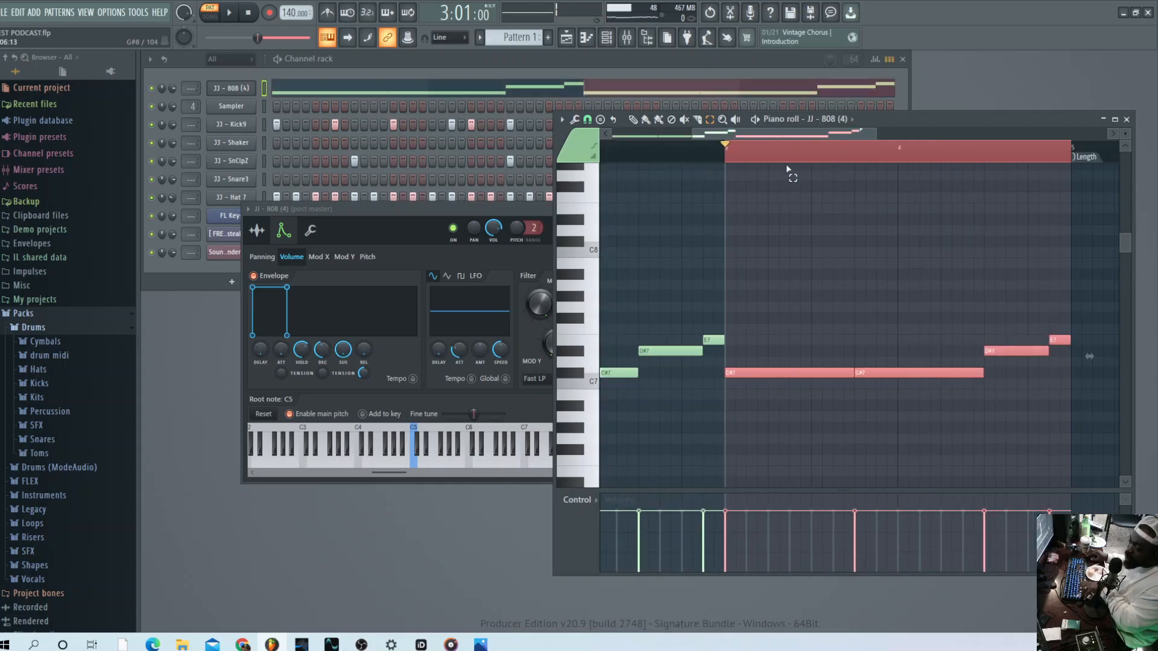
drag(722, 160, 418, 164)
ctrl+click(832, 151)
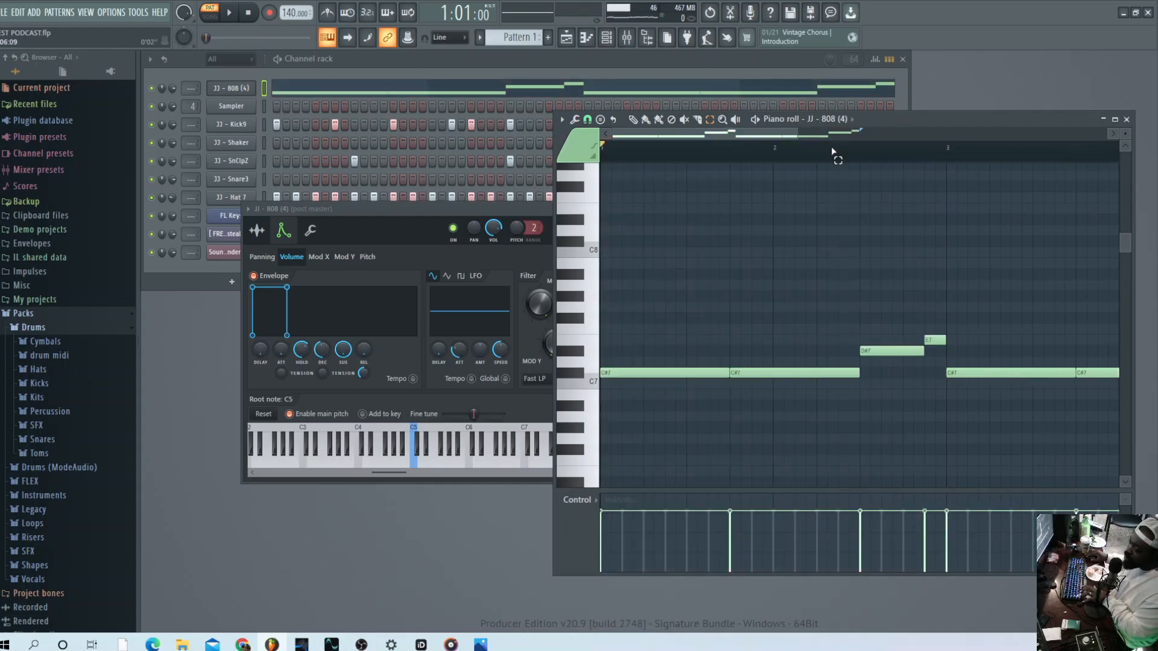
drag(797, 134, 937, 134)
key(space)
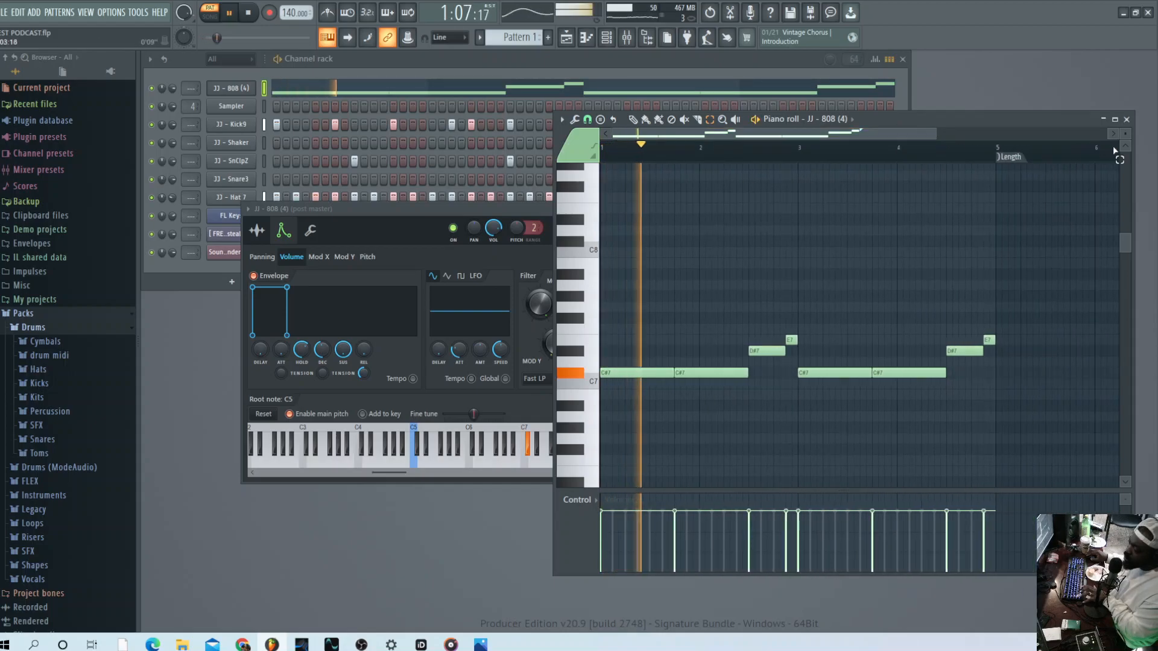
mouse_move(1126, 134)
mouse_down()
mouse_move(1127, 158)
mouse_move(1127, 134)
mouse_up()
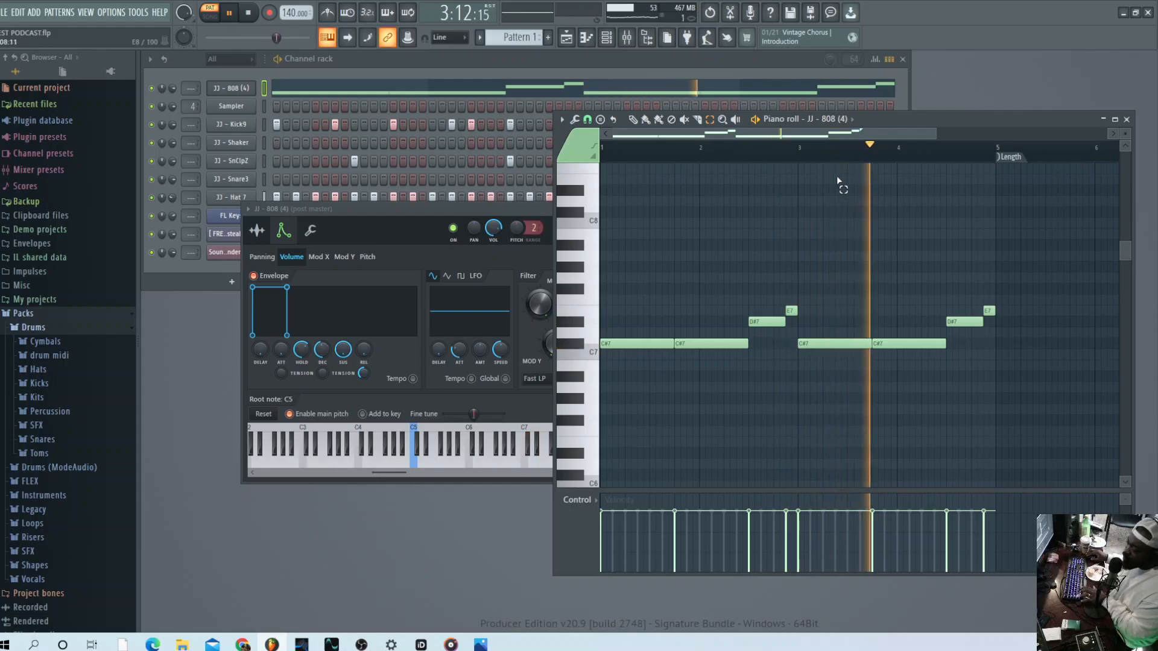
drag(965, 120, 879, 88)
key(space)
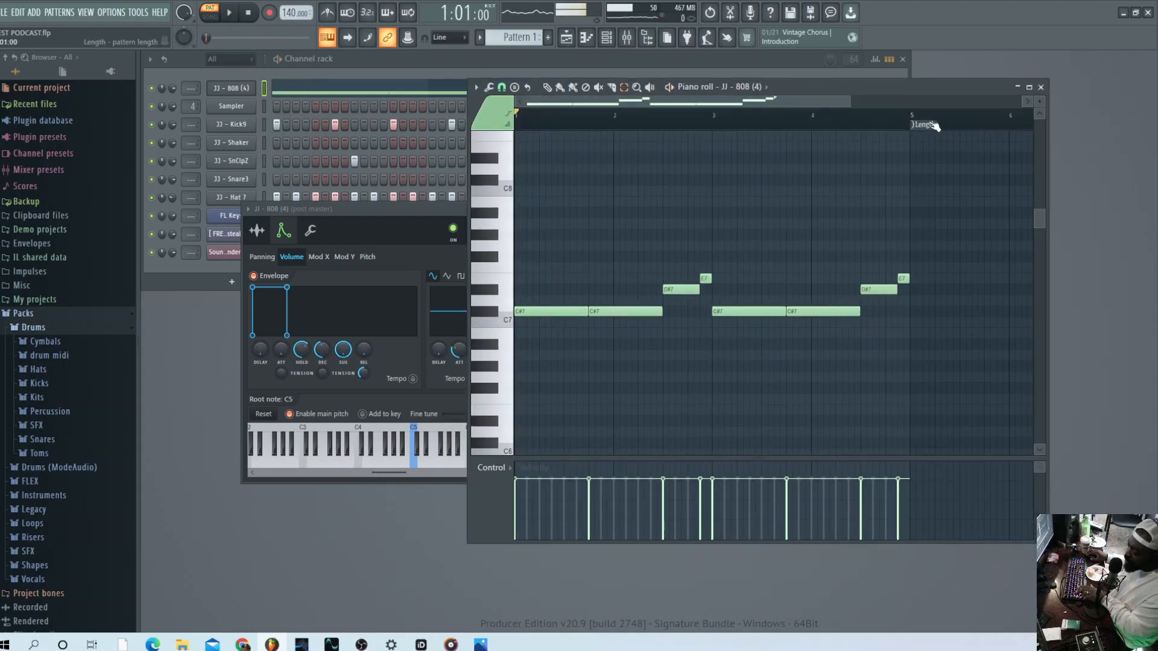
Transpose the whole 808 line down two octaves and play it with the channel rack in front
key(ctrl+a)
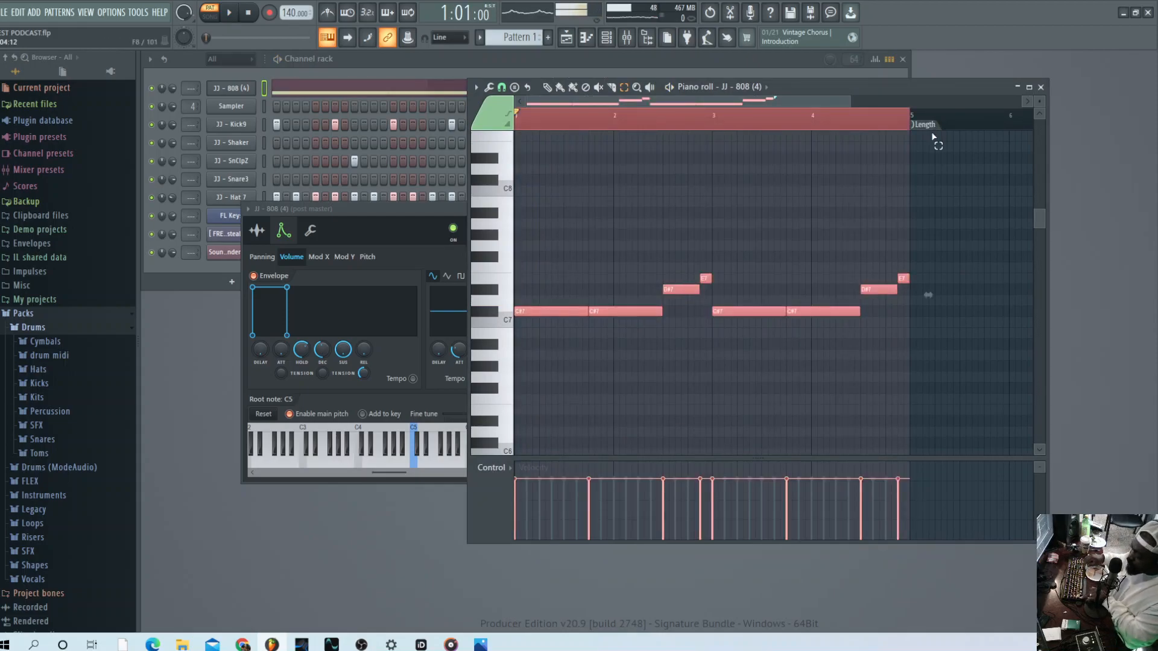
key(ctrl+Down)
key(ctrl+Down)
key(space)
scroll(613, 265, down, 3)
scroll(615, 265, down, 3)
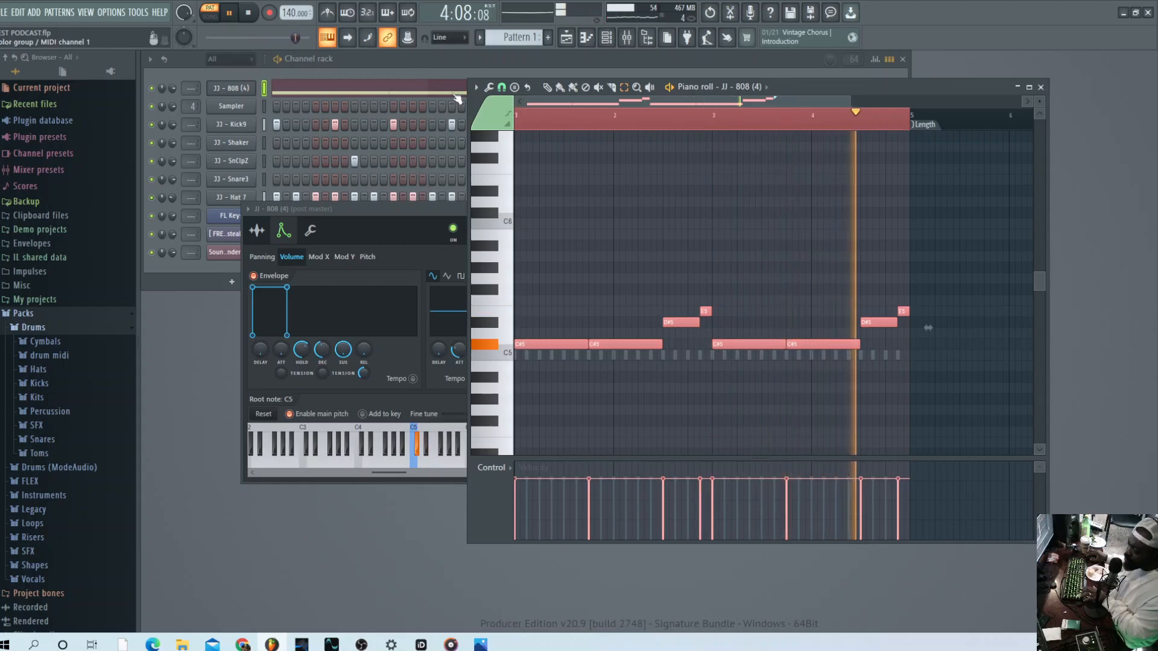
click(354, 72)
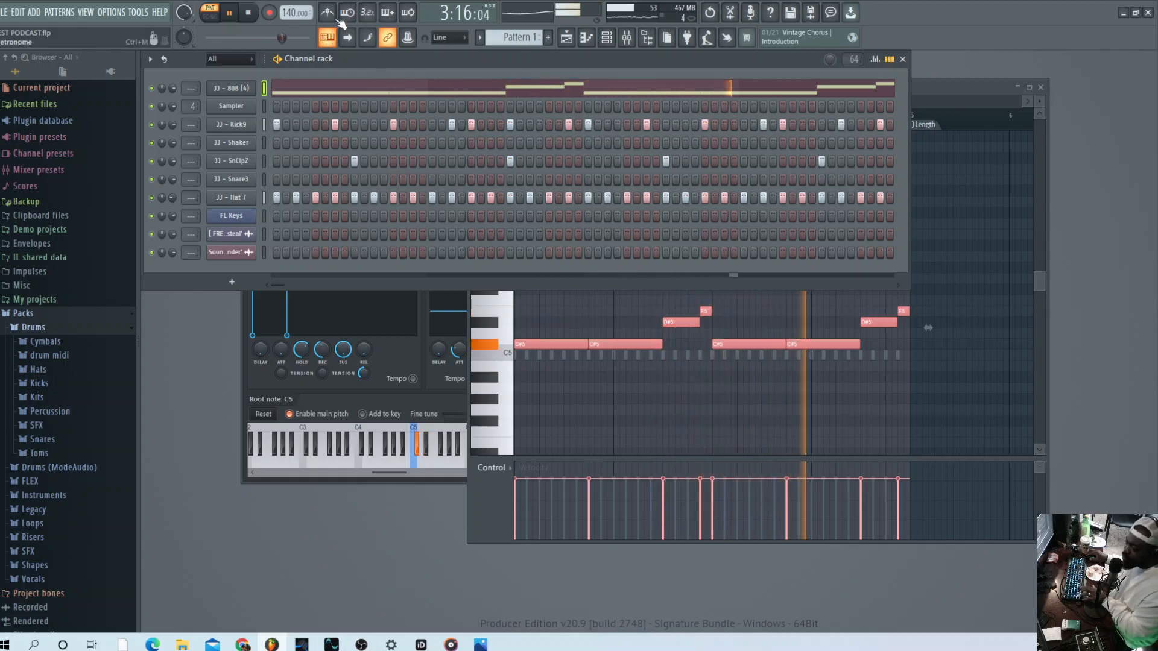
key(space)
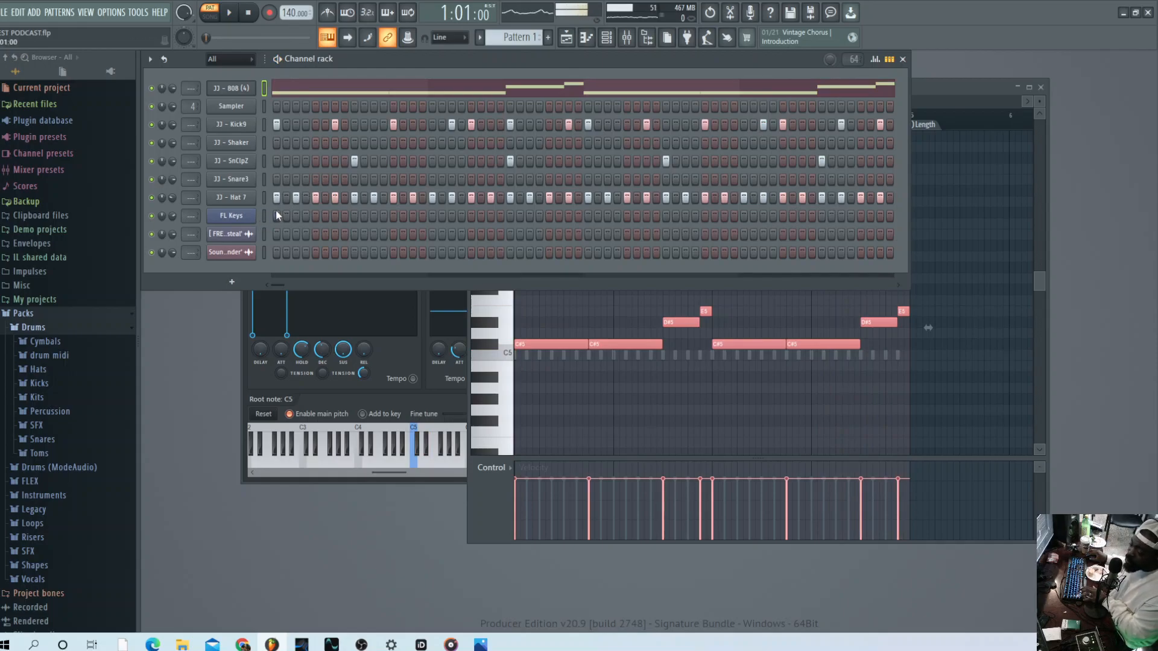
Open the piano roll of the FL Keys channel with the Paint tool and sound the C5 key
right_click(239, 217)
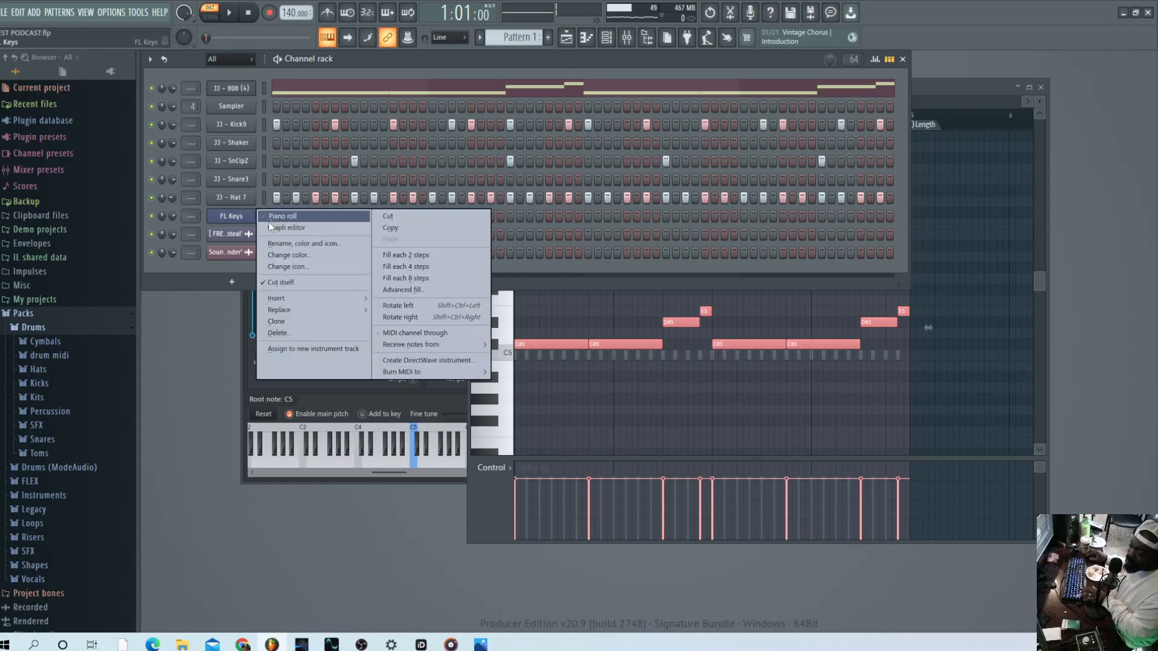
click(280, 217)
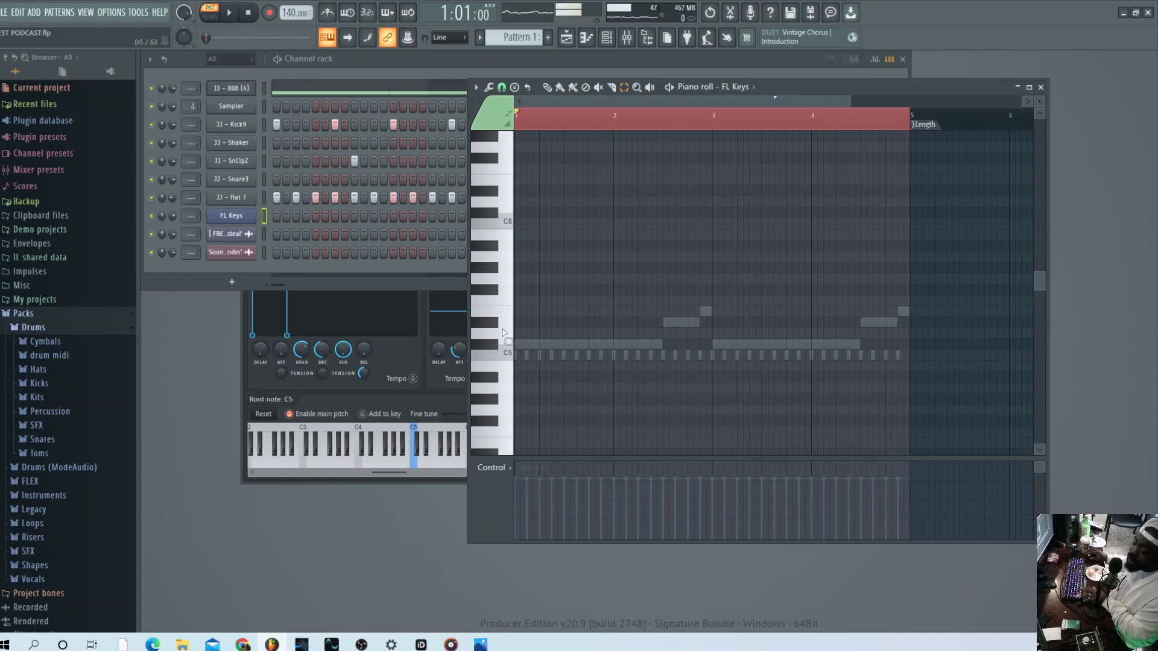
click(548, 88)
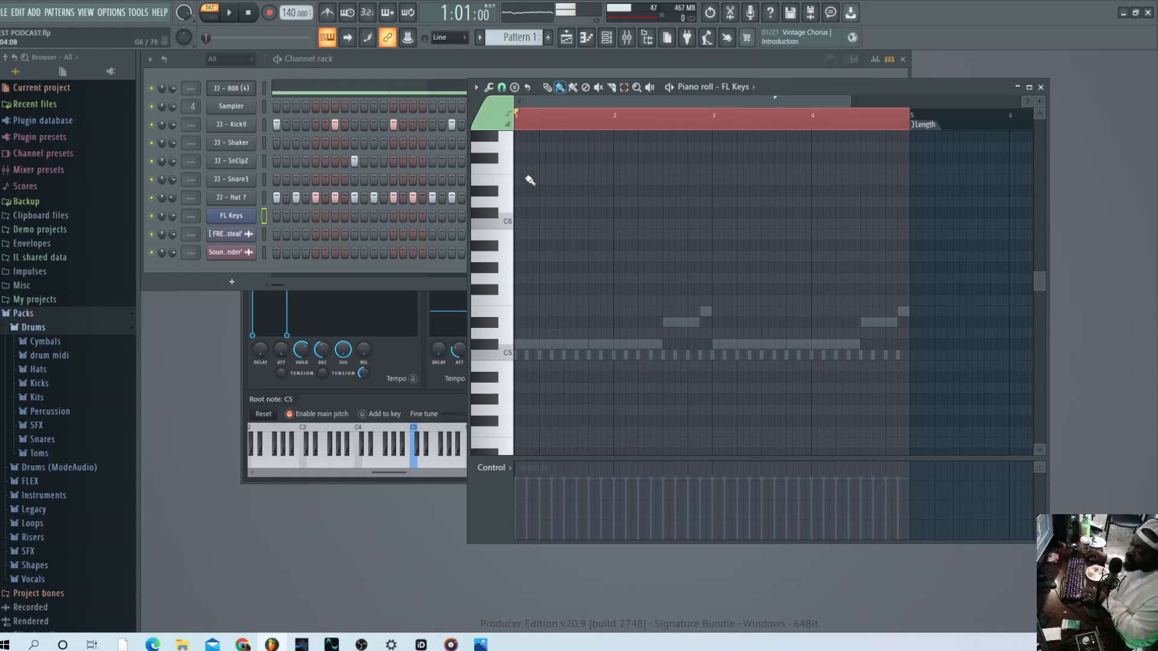
click(510, 351)
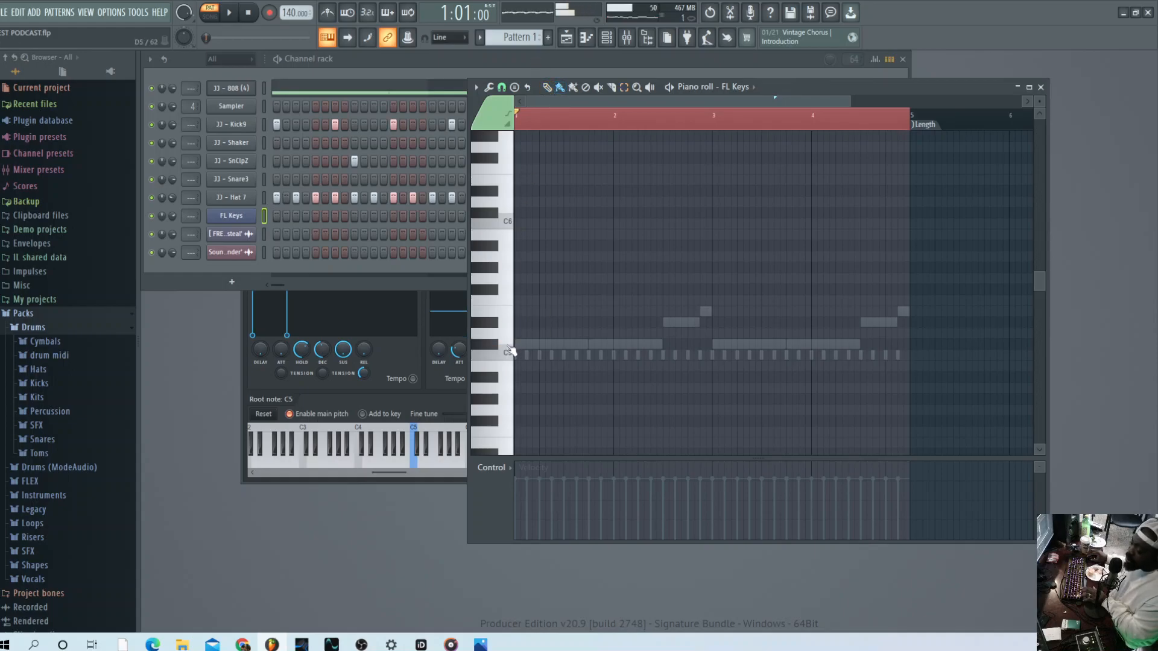
Place an E5 note at the start of the FL Keys pattern and lower the channel's volume to 24%
click(518, 312)
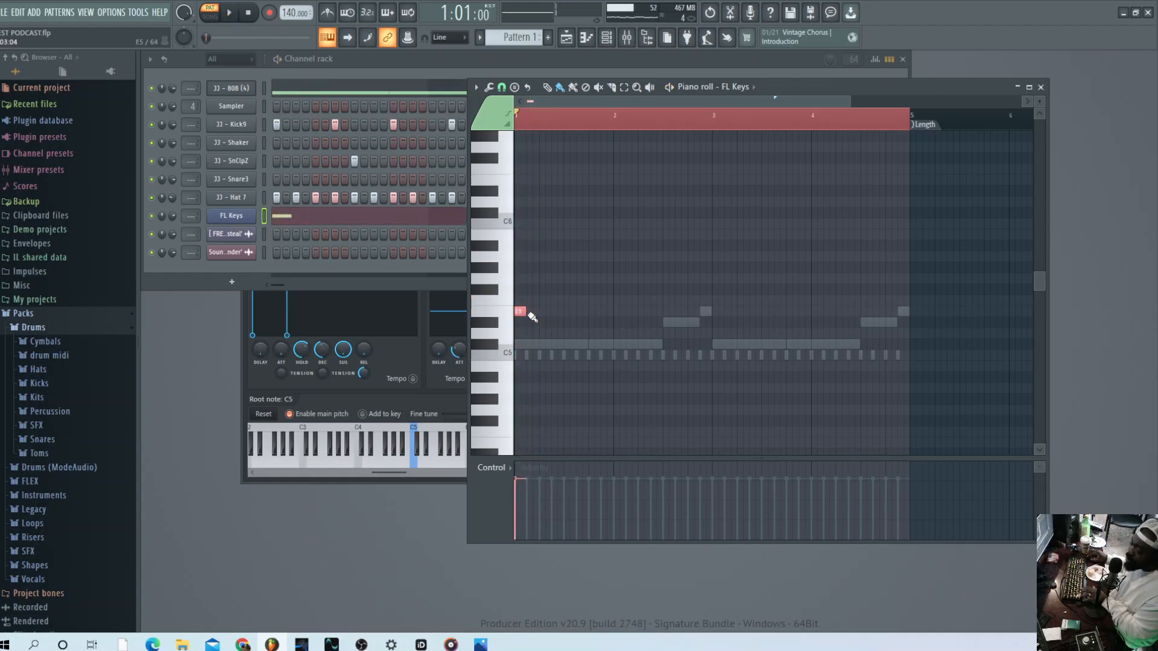
click(173, 216)
mouse_move(173, 216)
mouse_down()
mouse_move(172, 229)
mouse_move(169, 215)
mouse_up()
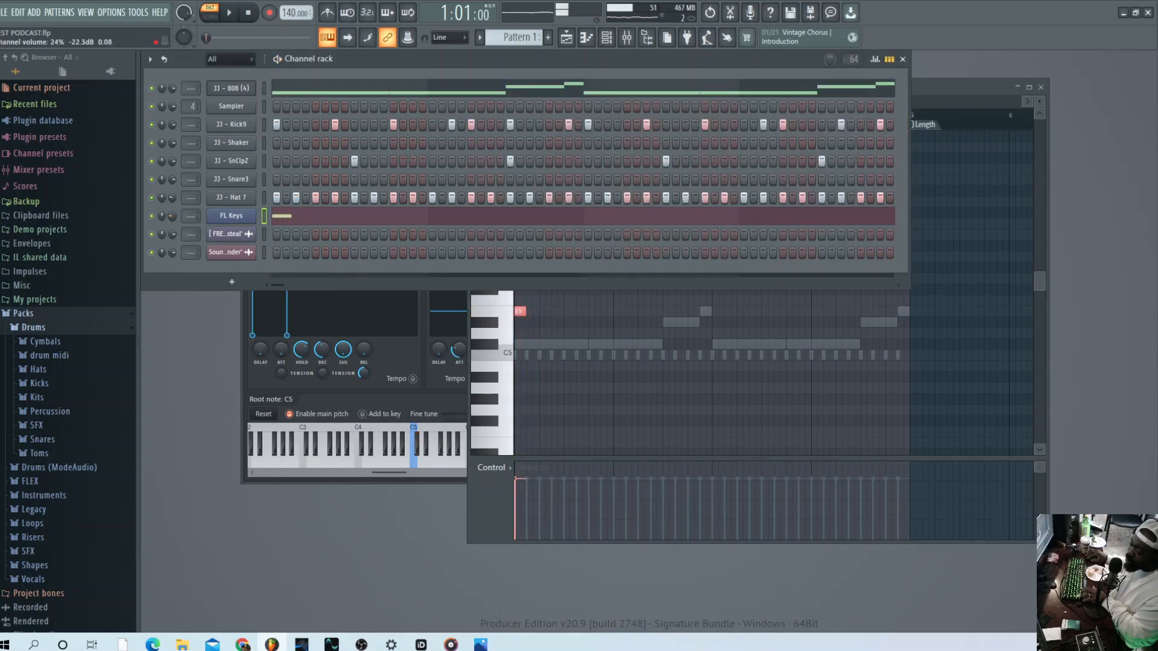
key(space)
click(518, 315)
key(space)
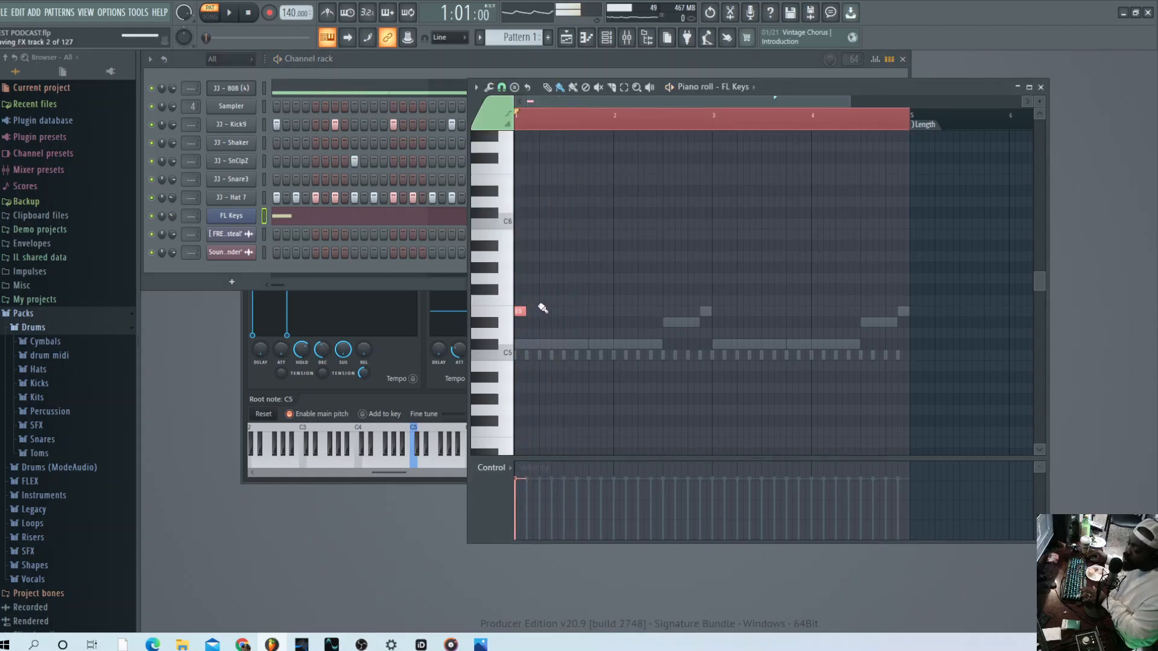
Add an F#5 note directly after the opening E5 note and play the melody from the beginning
click(529, 301)
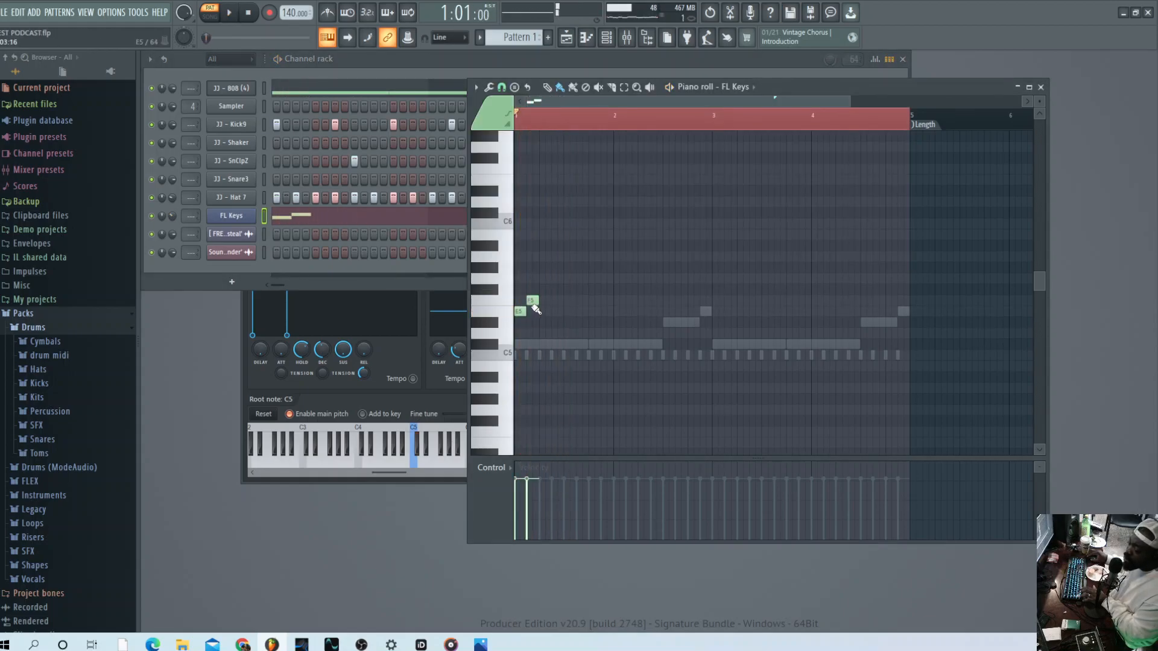
mouse_move(533, 296)
mouse_down()
mouse_move(534, 308)
mouse_move(531, 290)
mouse_up()
key(space)
key(space)
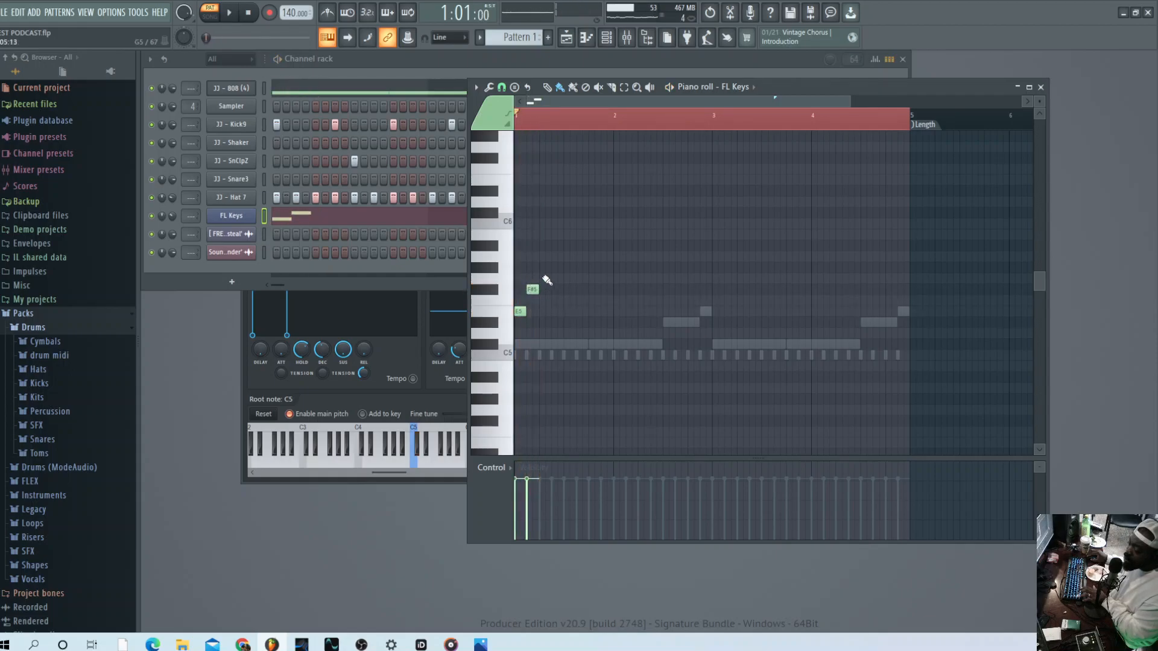
key(space)
key(space)
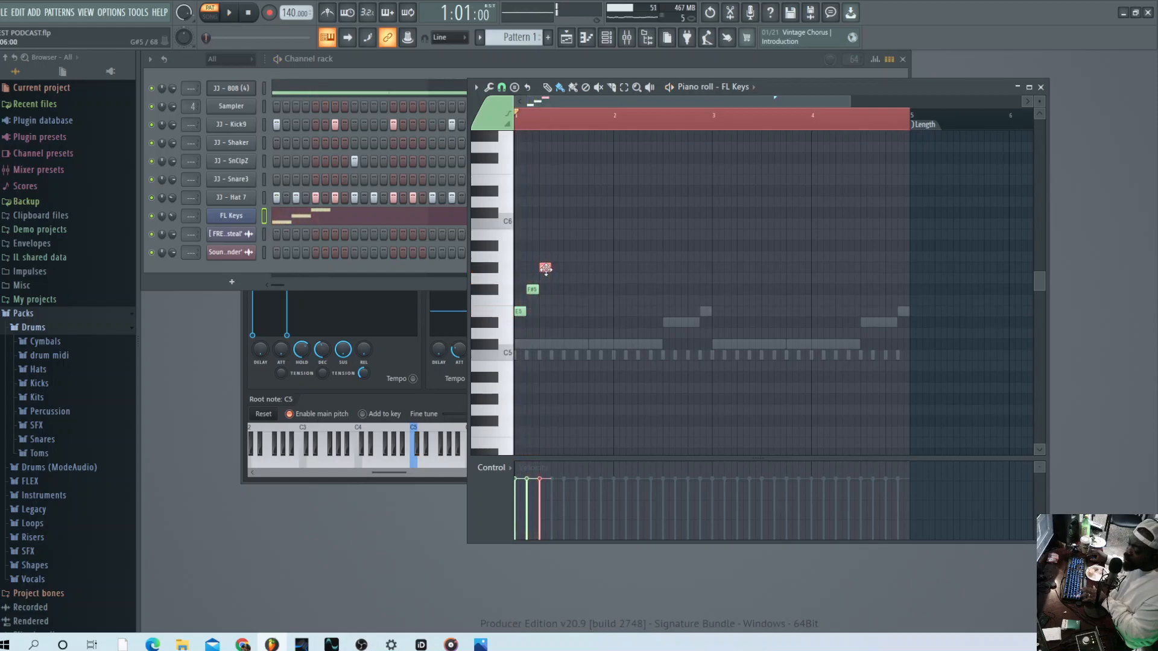
Continue the rising melody with a G5 and a G#5 note, playing it back after each one
drag(546, 284, 540, 284)
key(space)
key(space)
click(556, 267)
key(space)
key(space)
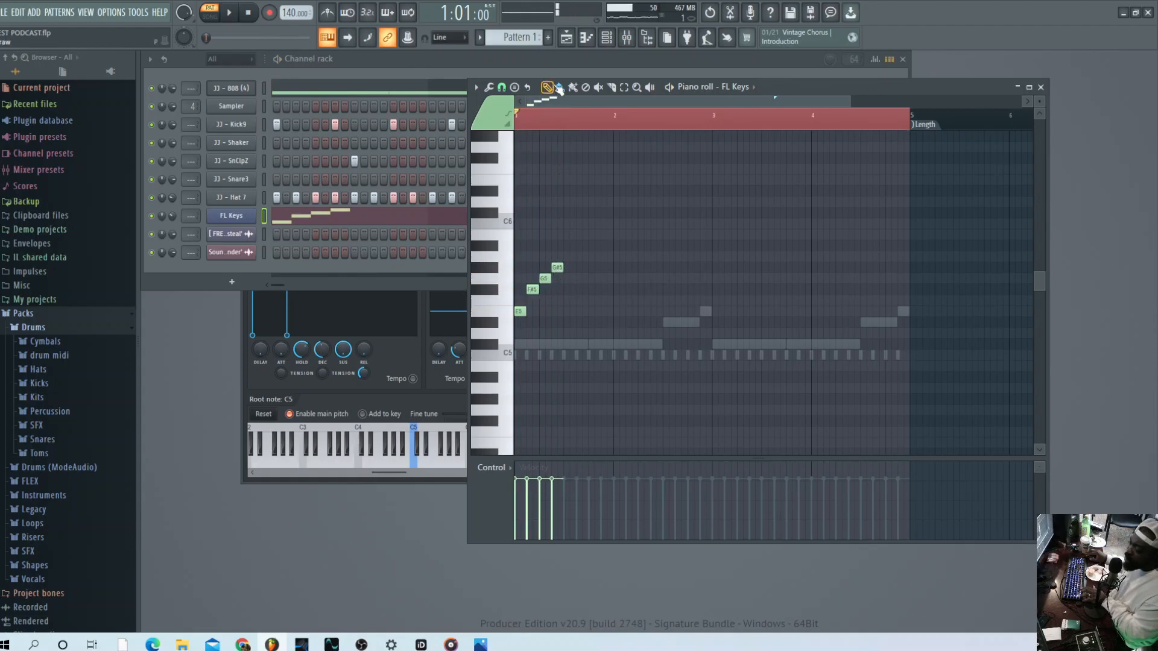
click(562, 290)
click(588, 290)
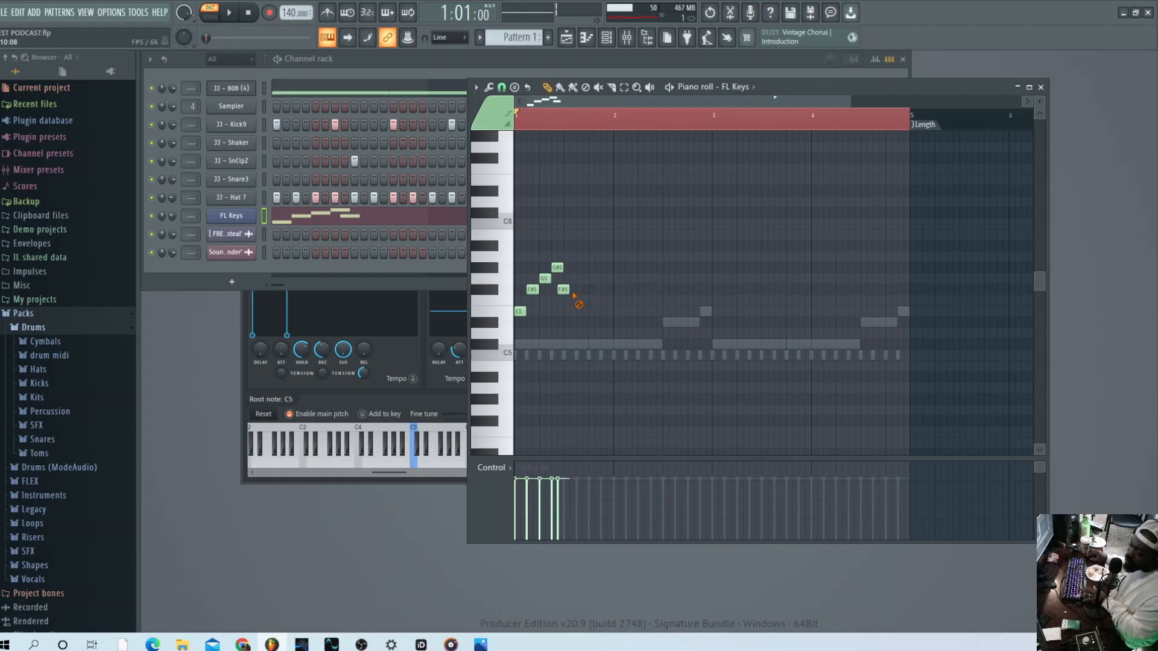
click(617, 301)
click(661, 301)
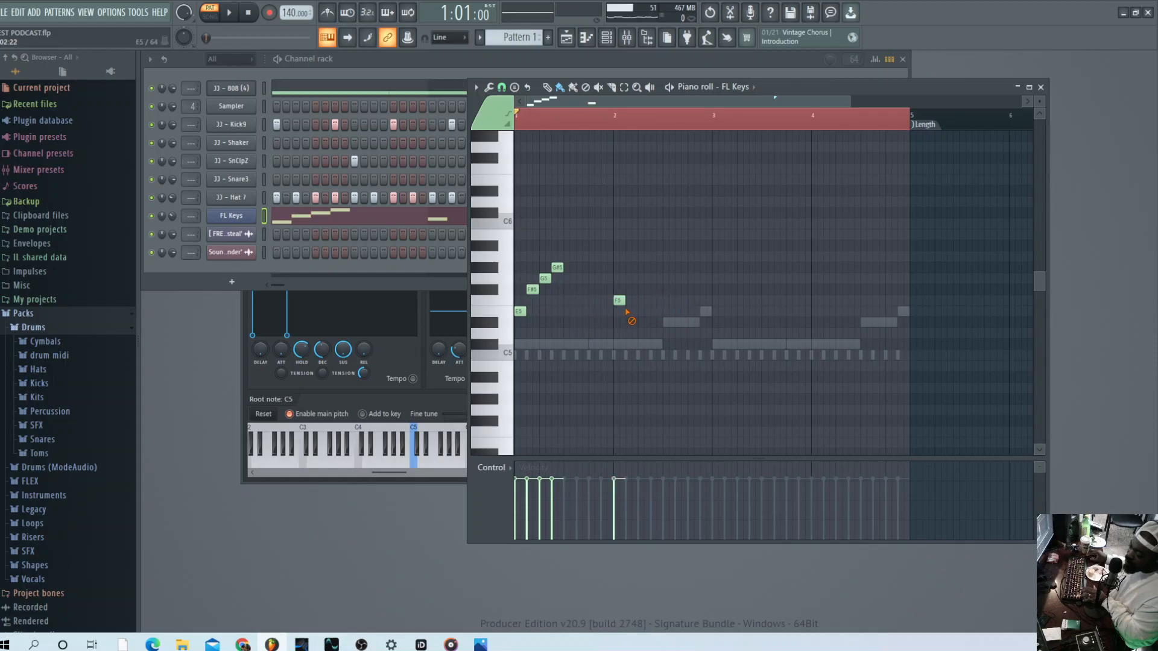
Raise the melody's fourth note to A5, add a fifth note at E5 and play it back
click(570, 290)
key(space)
drag(556, 266, 556, 256)
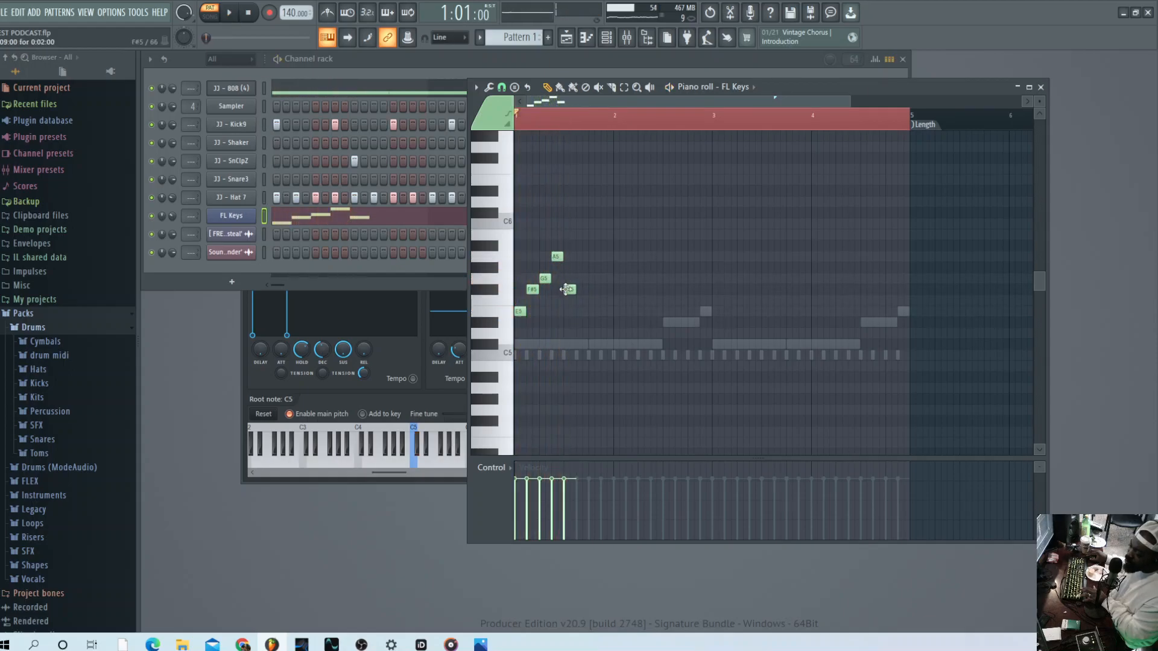
key(space)
drag(569, 290, 569, 315)
key(space)
key(space)
Complete the first bar with F#5, G5 and F#5 notes and play the melody
click(578, 293)
key(space)
click(594, 278)
click(599, 291)
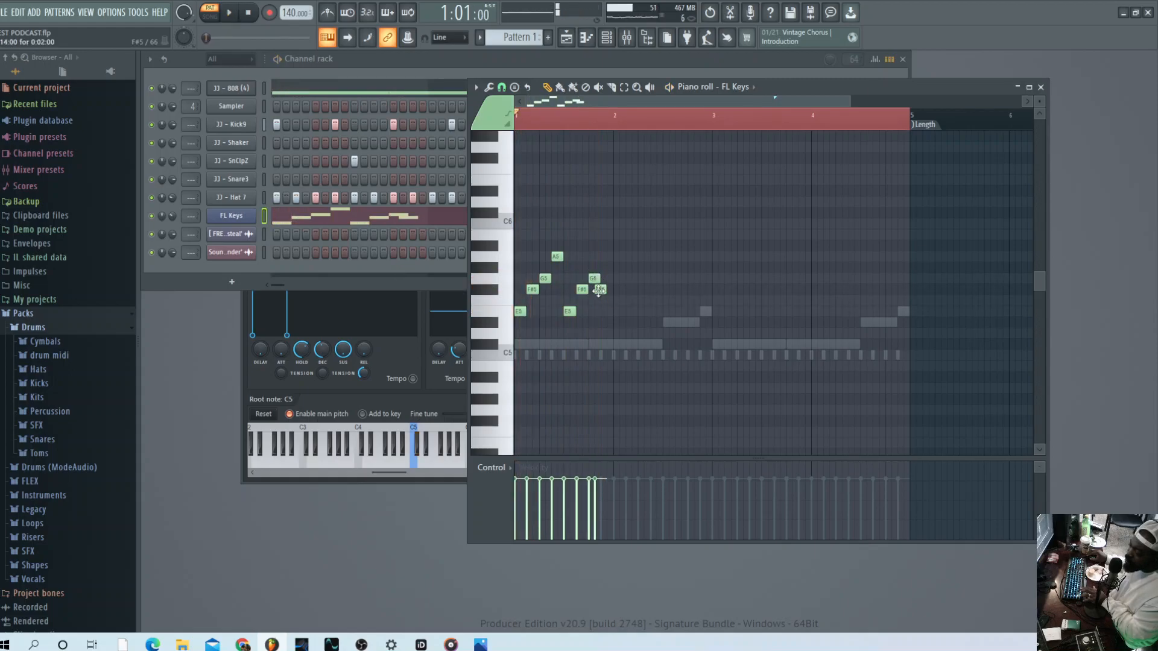
key(space)
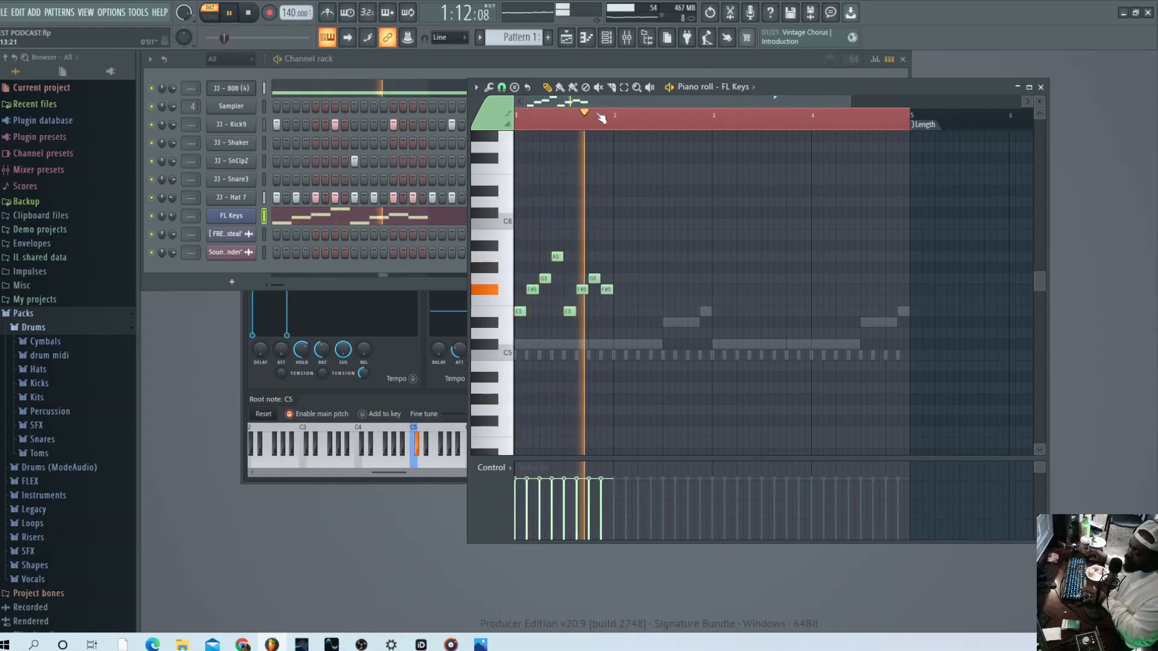
key(space)
Select the one-bar melody and duplicate it into bars 2, 3 and 4
click(624, 88)
drag(611, 127, 492, 139)
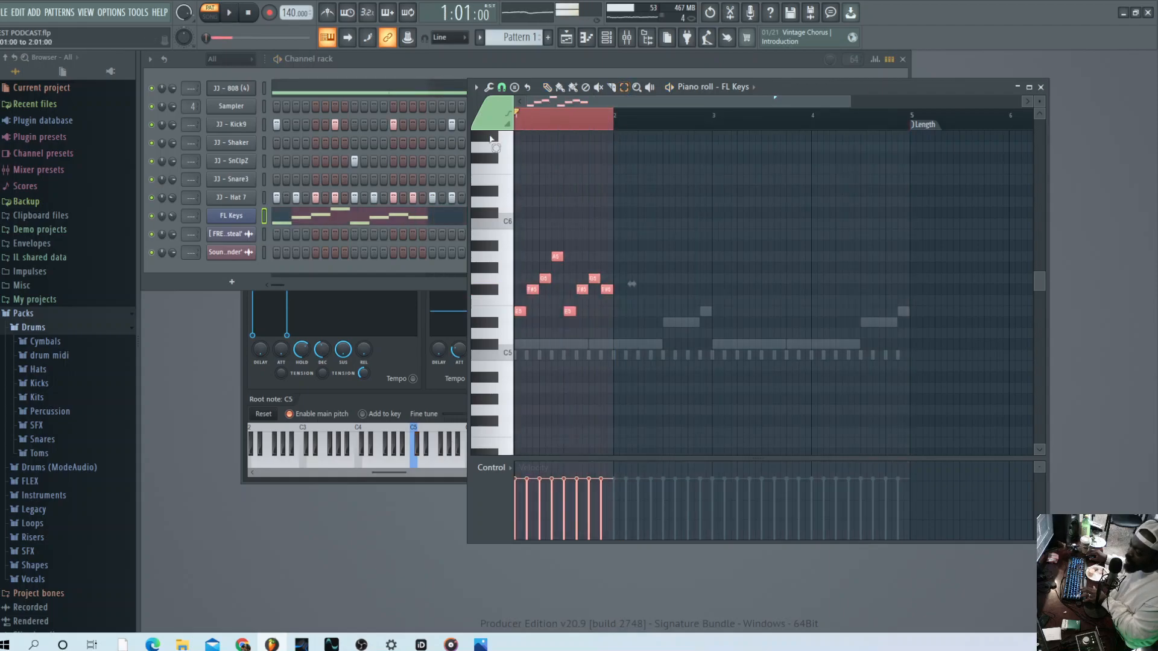
key(ctrl+b)
key(ctrl+b)
key(ctrl+b)
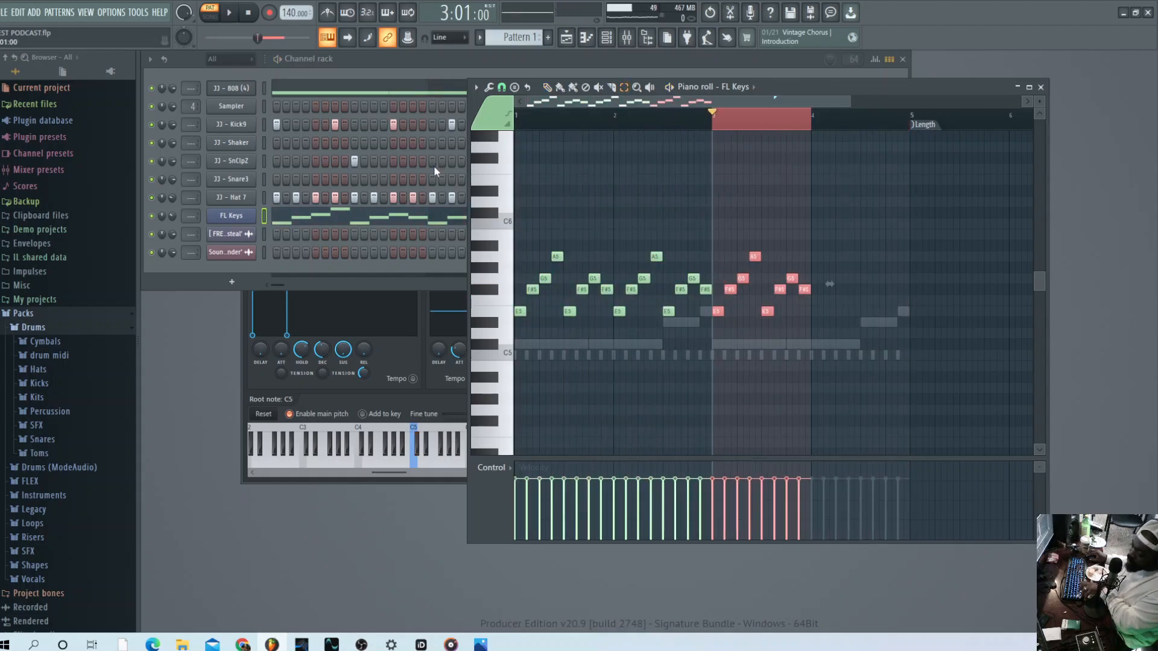
click(523, 127)
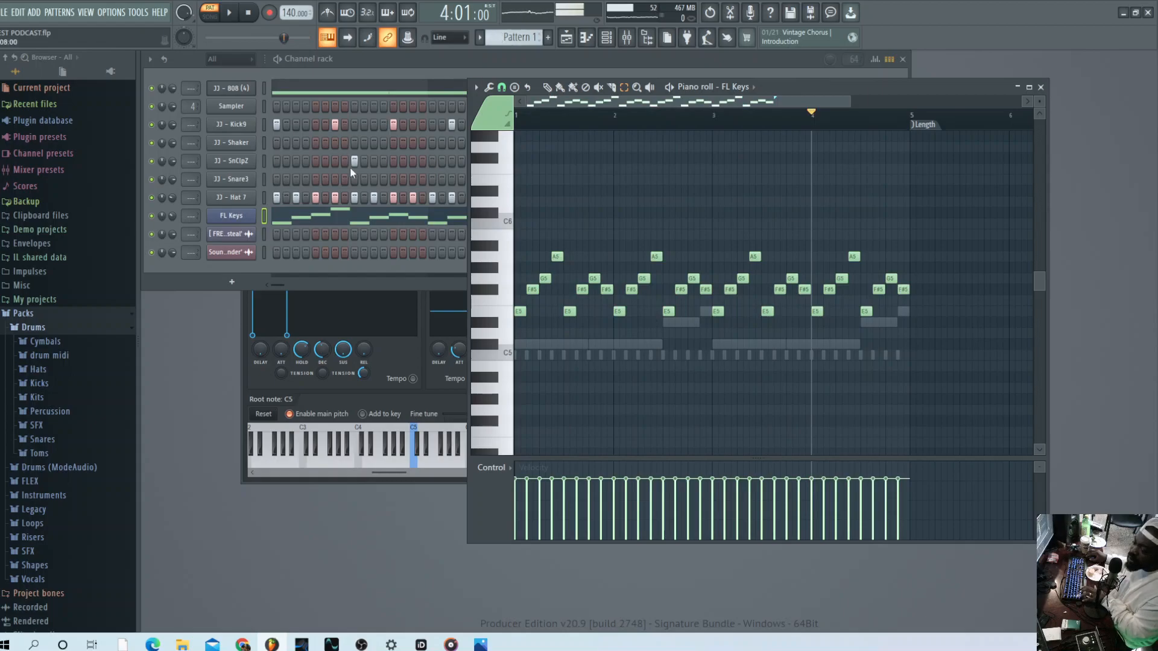
Set the FL Keys channel's volume to 29% and play the full beat from the beginning
click(249, 17)
click(230, 17)
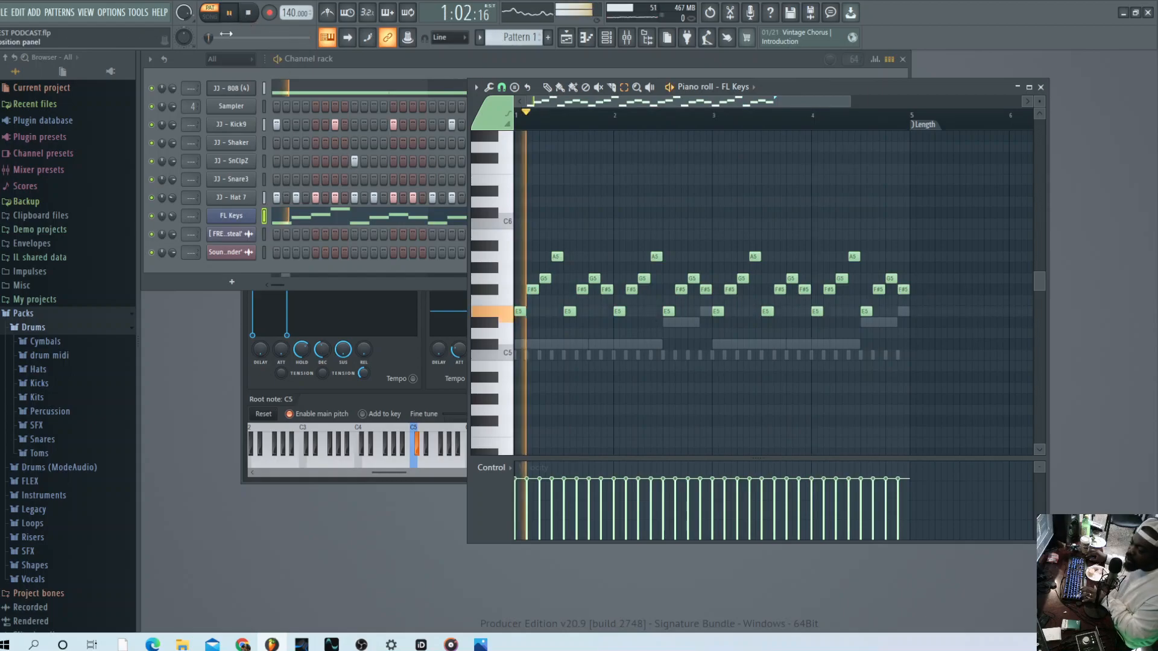
key(space)
click(173, 215)
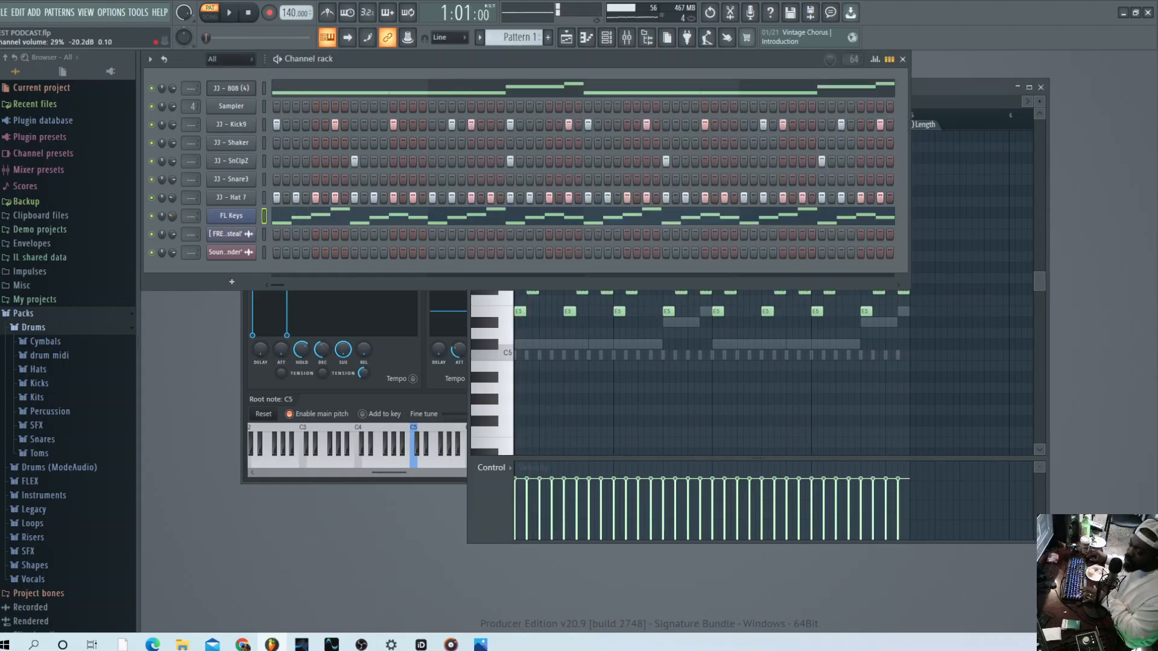
key(space)
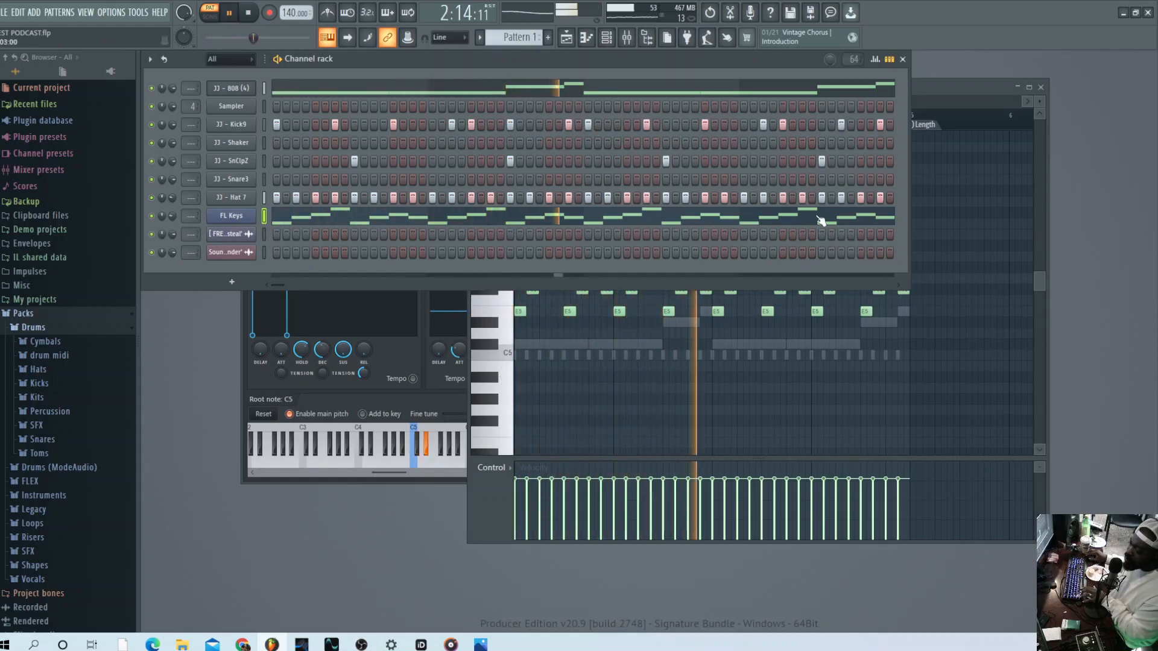
click(1038, 276)
key(space)
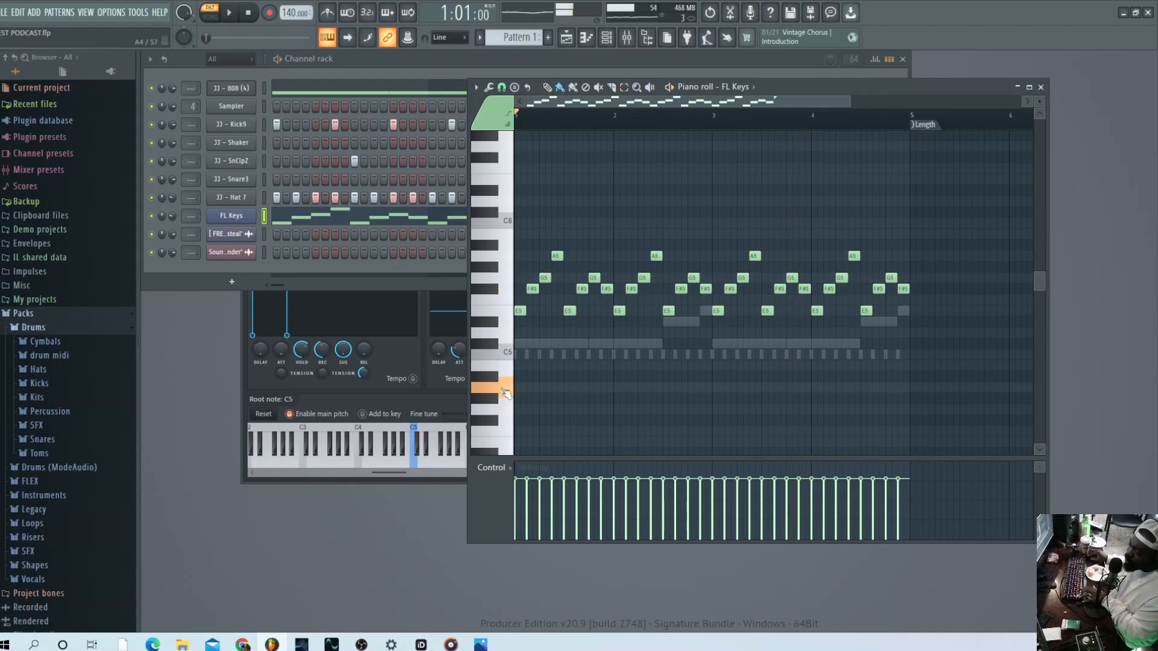
Draw a half-bar E4 note under the start of the melody and play the pattern
drag(497, 429, 556, 442)
click(525, 443)
key(space)
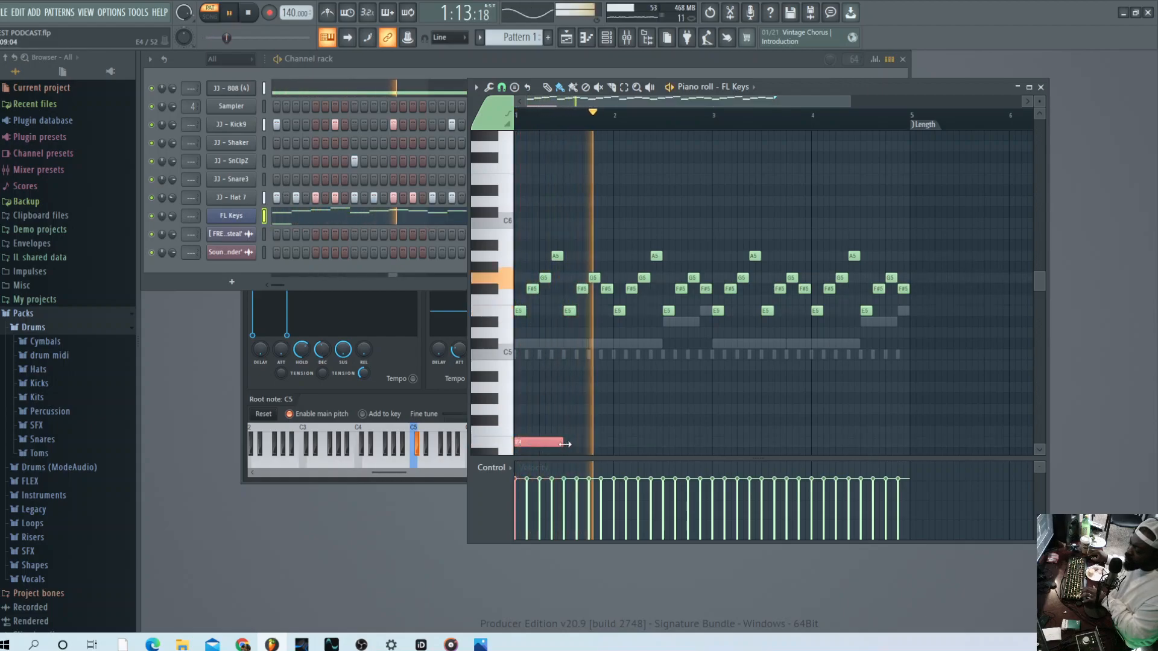
key(space)
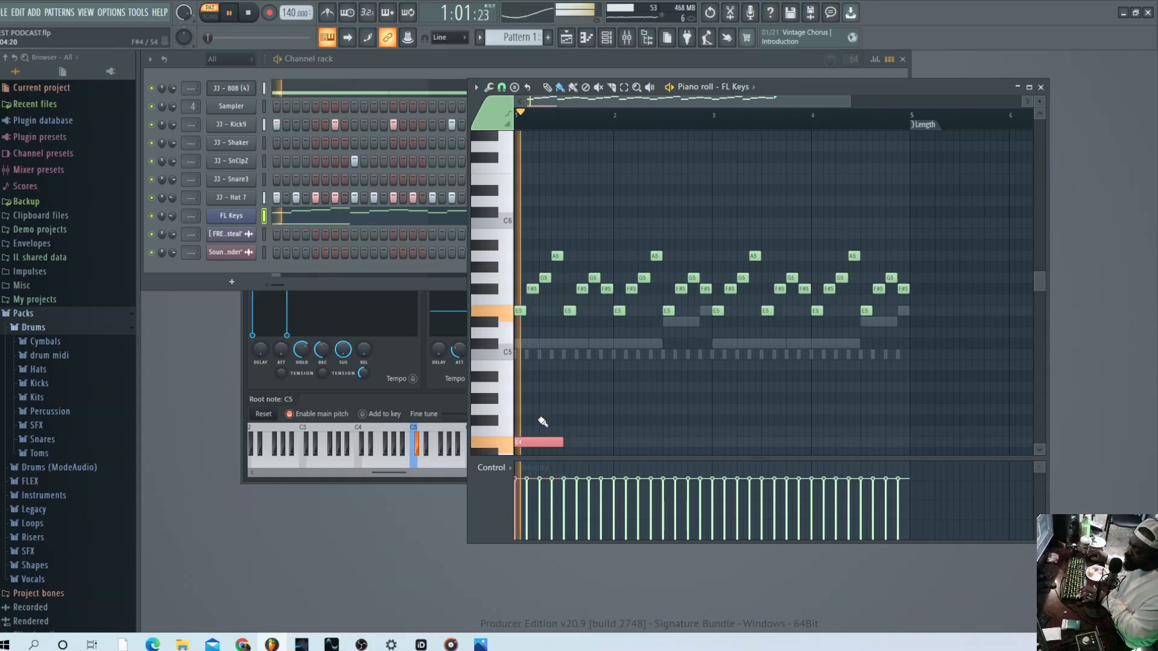
Shorten the E4 note to one beat, follow it with one-beat G4, F#4 and G4 notes, and play them
click(547, 422)
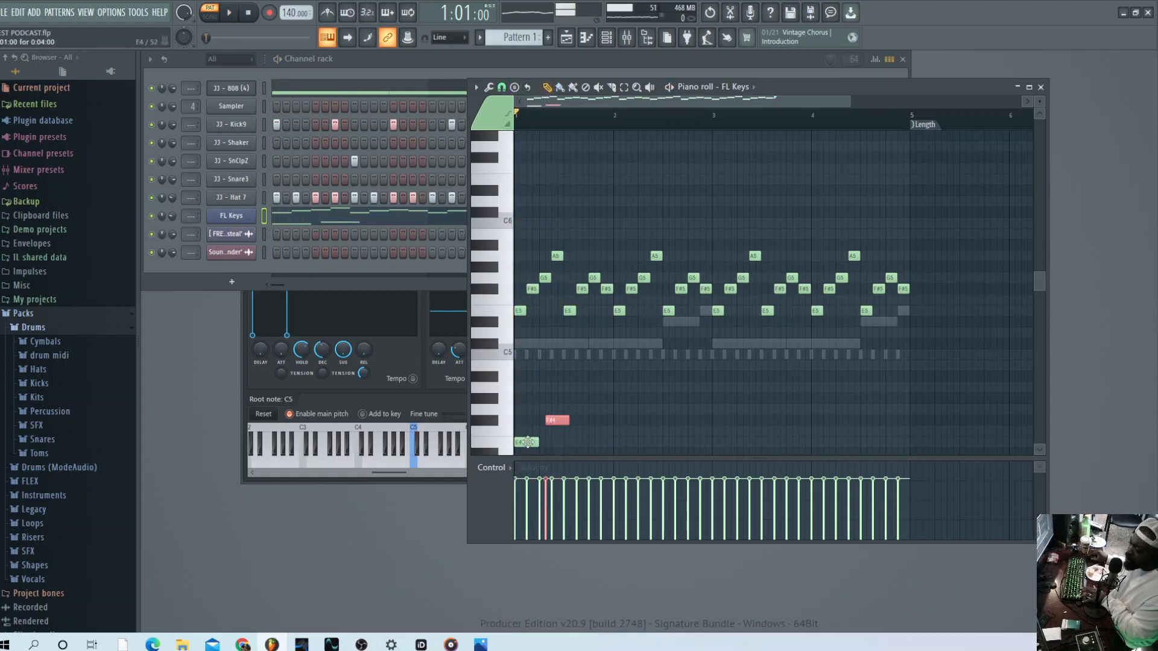
right_click(550, 421)
click(545, 410)
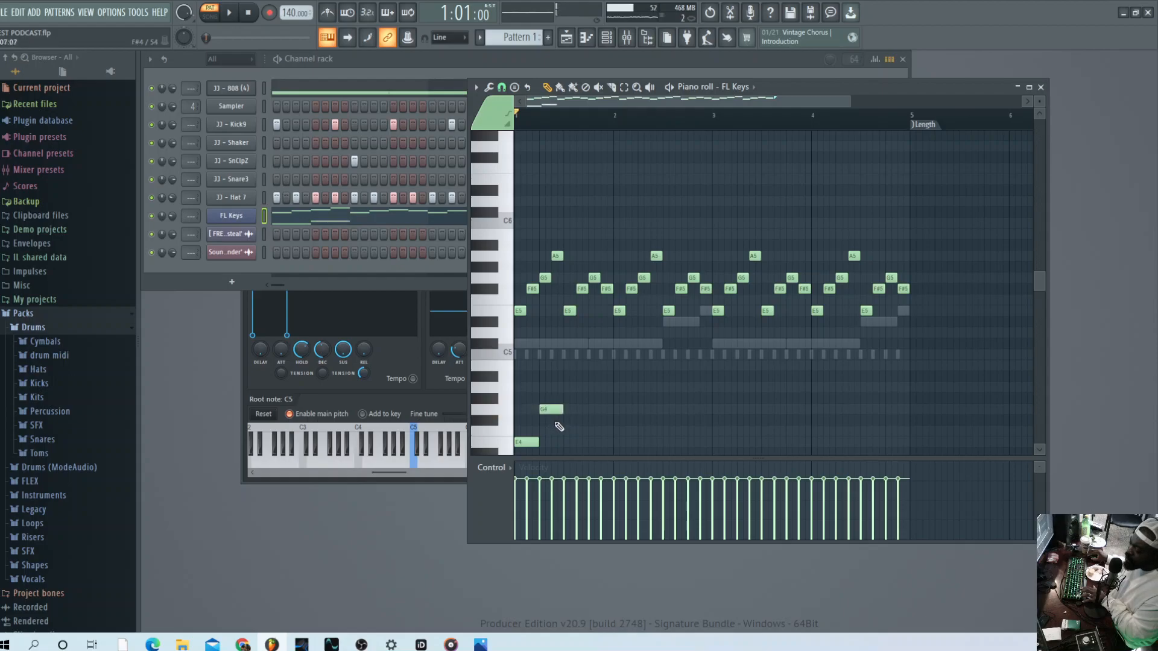
click(588, 410)
key(space)
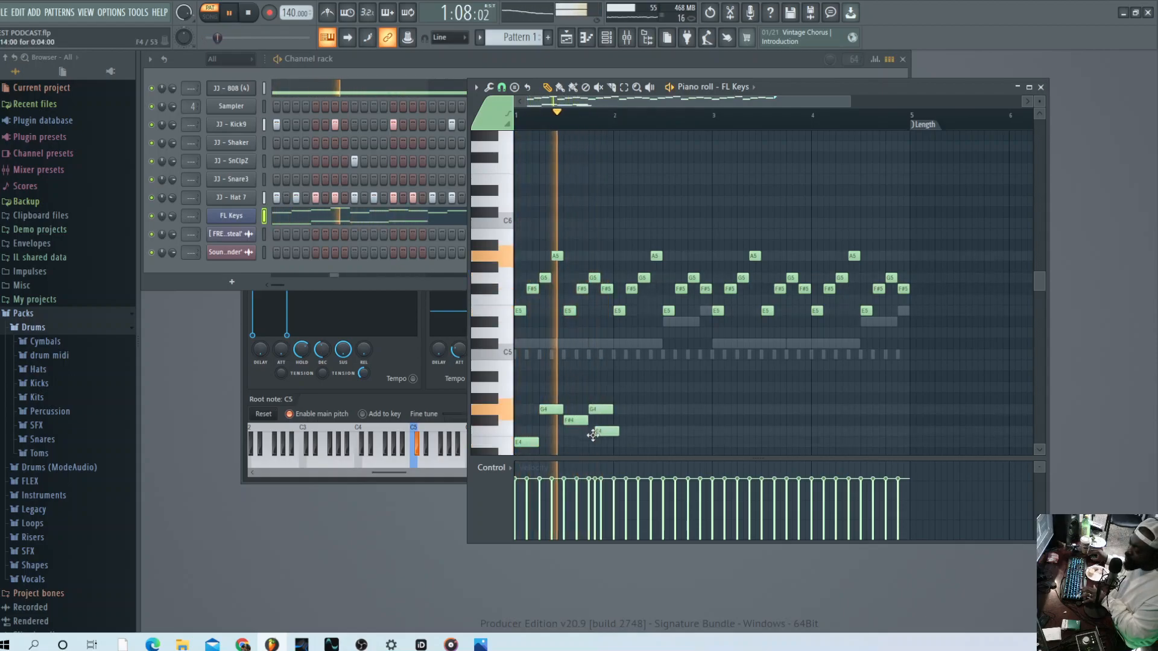
Replace the low line's fourth note with a one-beat E4 at the same position and play the pattern
click(594, 432)
key(space)
right_click(595, 413)
key(space)
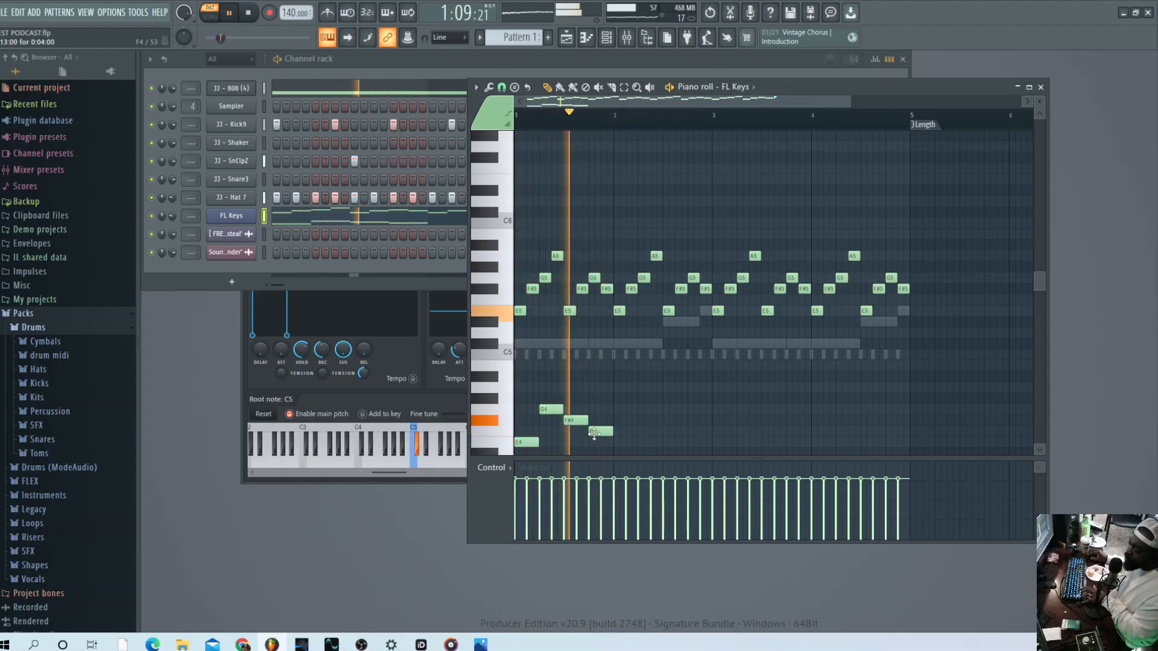
key(space)
key(space)
drag(599, 434, 598, 445)
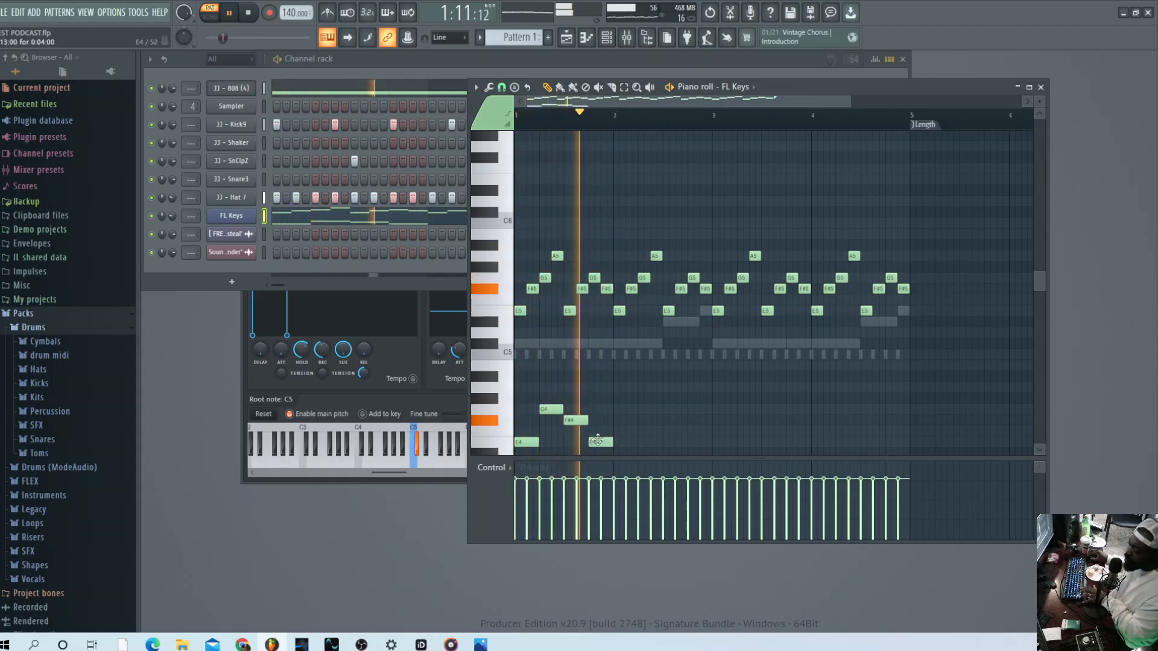
key(space)
Play the first bar from the beginning to check the low line against the melody
scroll(573, 362, down, 3)
mouse_move(525, 341)
mouse_down()
mouse_move(524, 320)
mouse_move(521, 351)
mouse_up()
key(space)
key(space)
key(space)
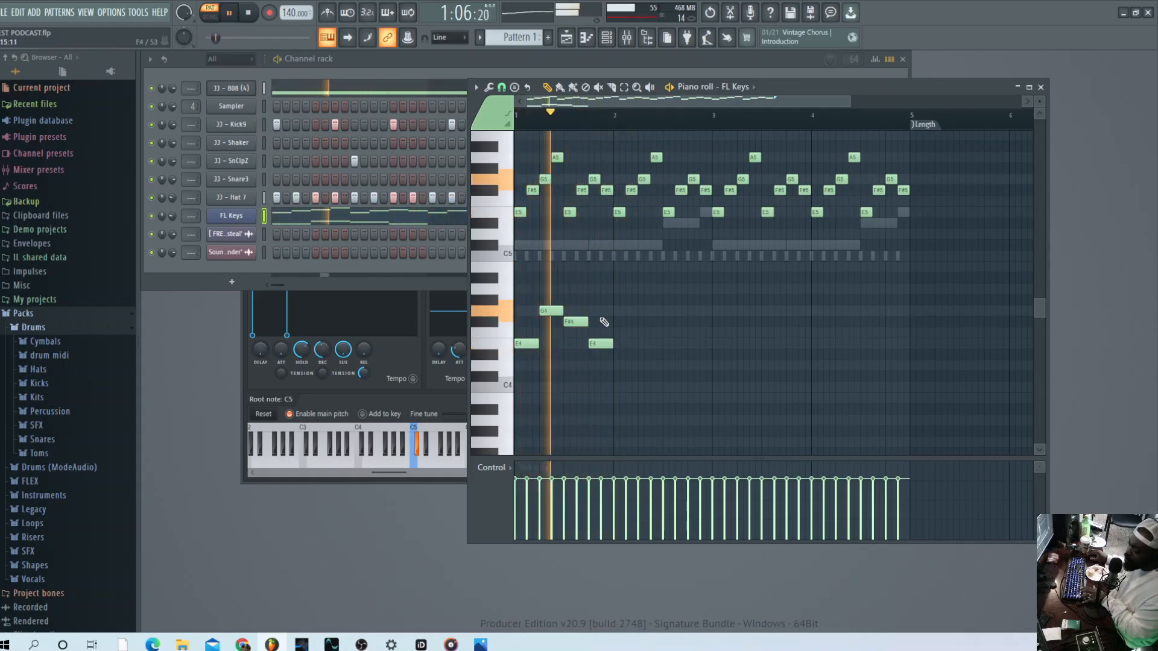
key(space)
Select the four-note low line, duplicate it into bars 2 to 4 and play the pattern
drag(613, 304, 421, 371)
key(ctrl+b)
key(ctrl+b)
key(ctrl+b)
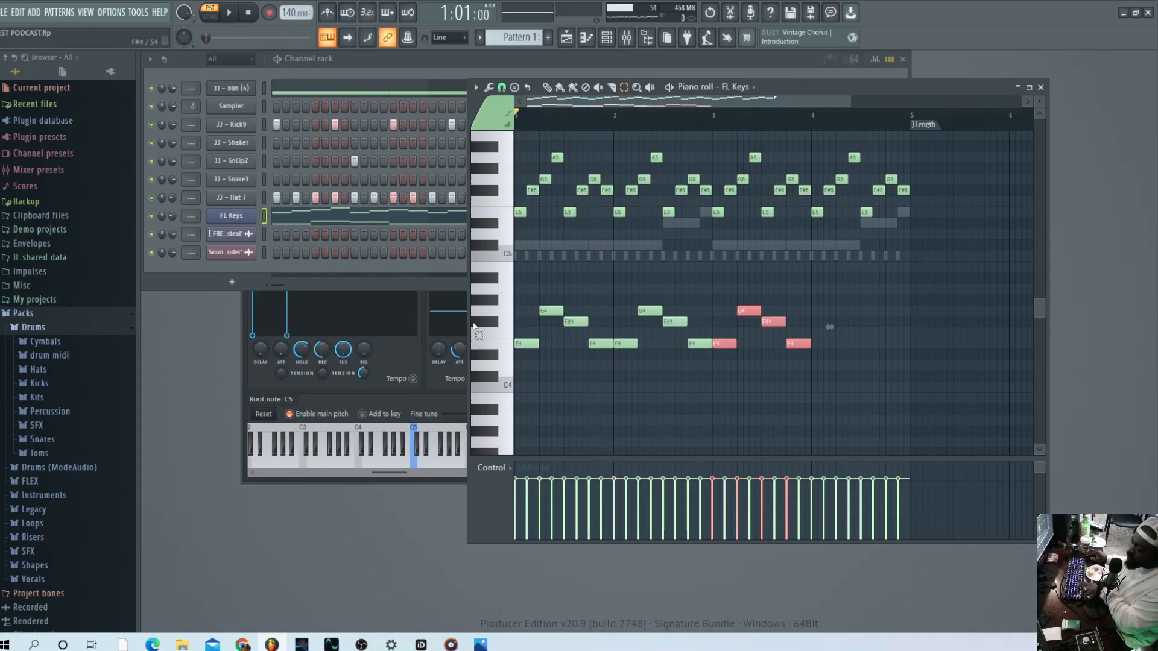
key(space)
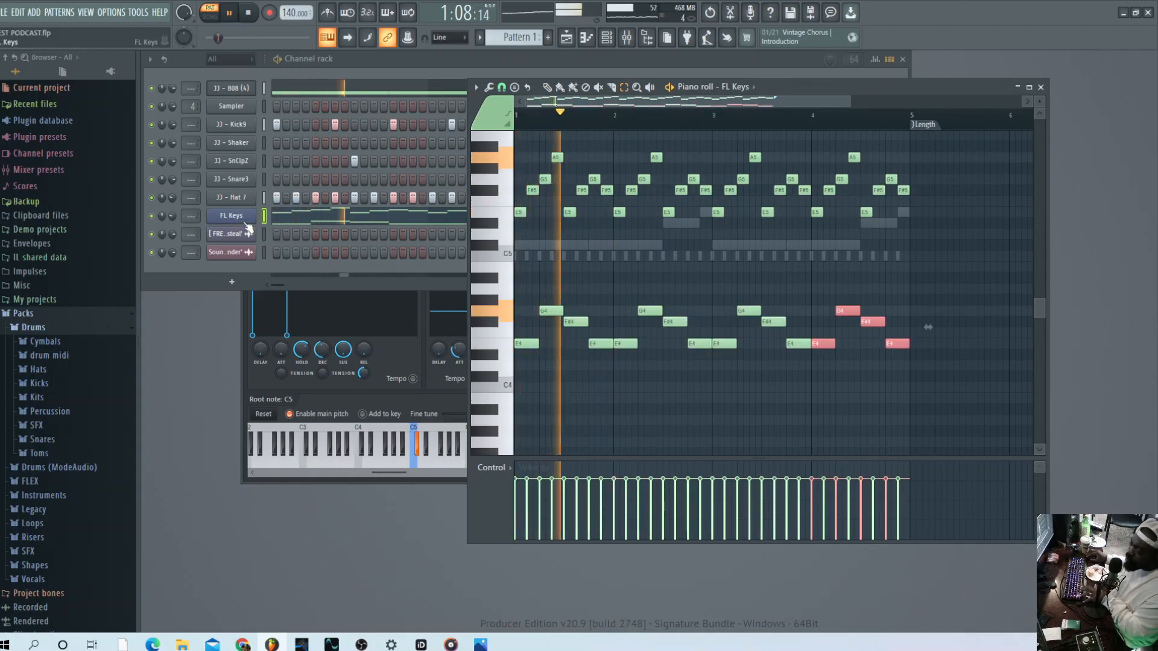
key(space)
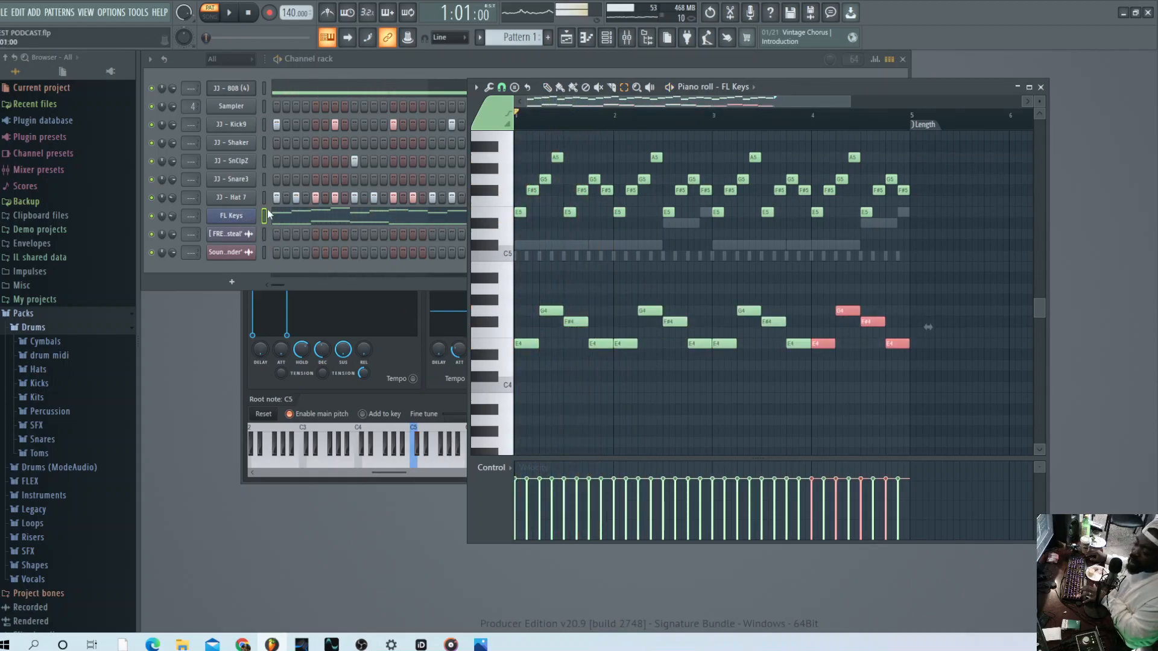
Replace the FL Keys channel's instrument with Sytrus and move the plugin window clear of the channel names
click(238, 219)
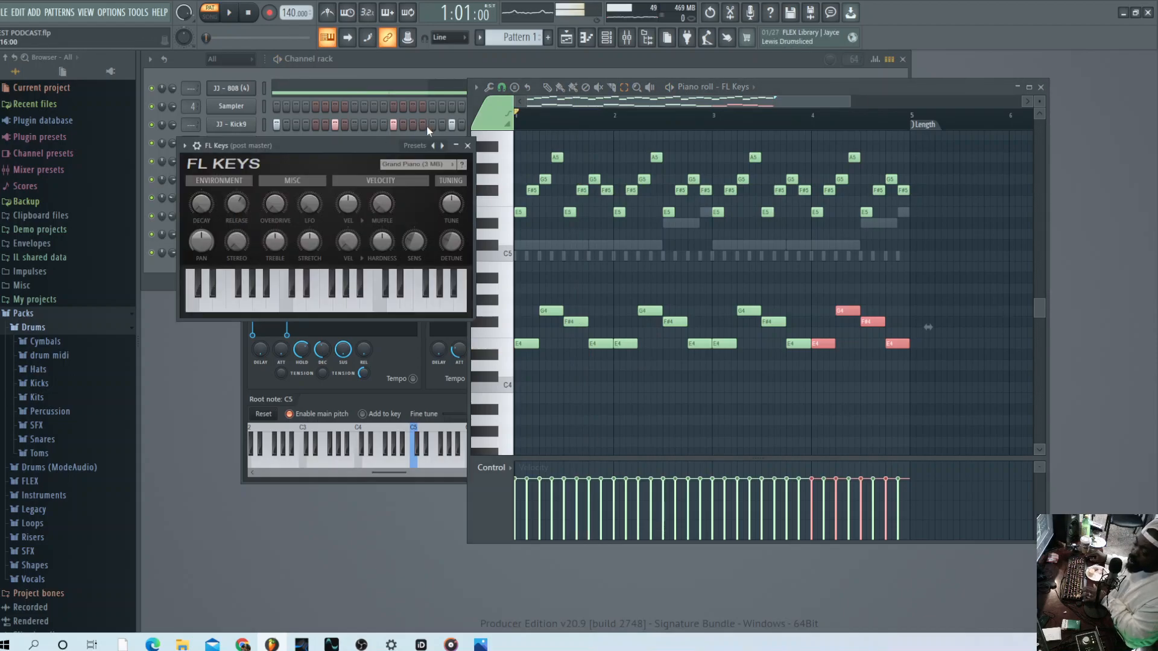
click(472, 141)
right_click(241, 219)
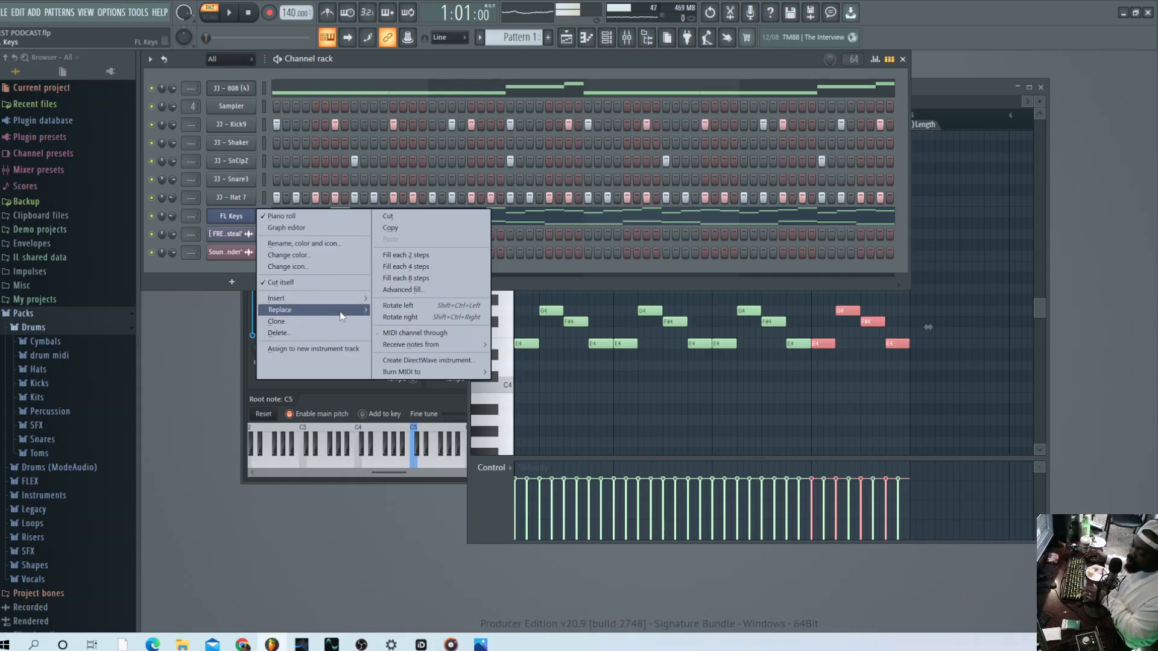
mouse_move(338, 311)
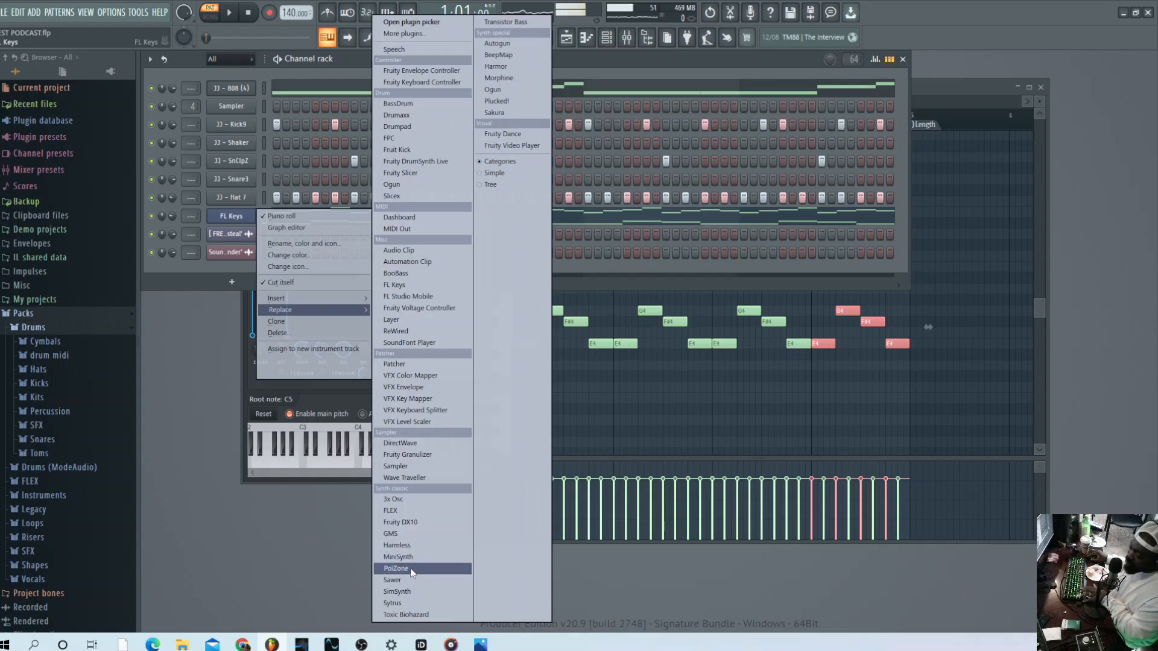
click(407, 602)
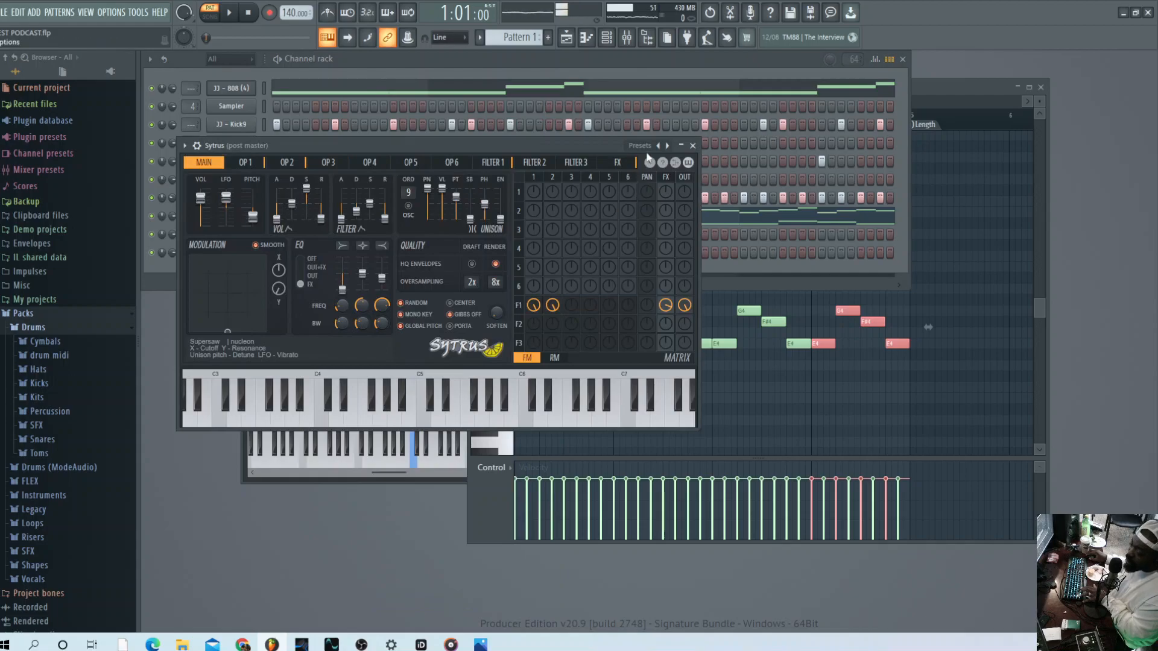
drag(610, 146, 831, 197)
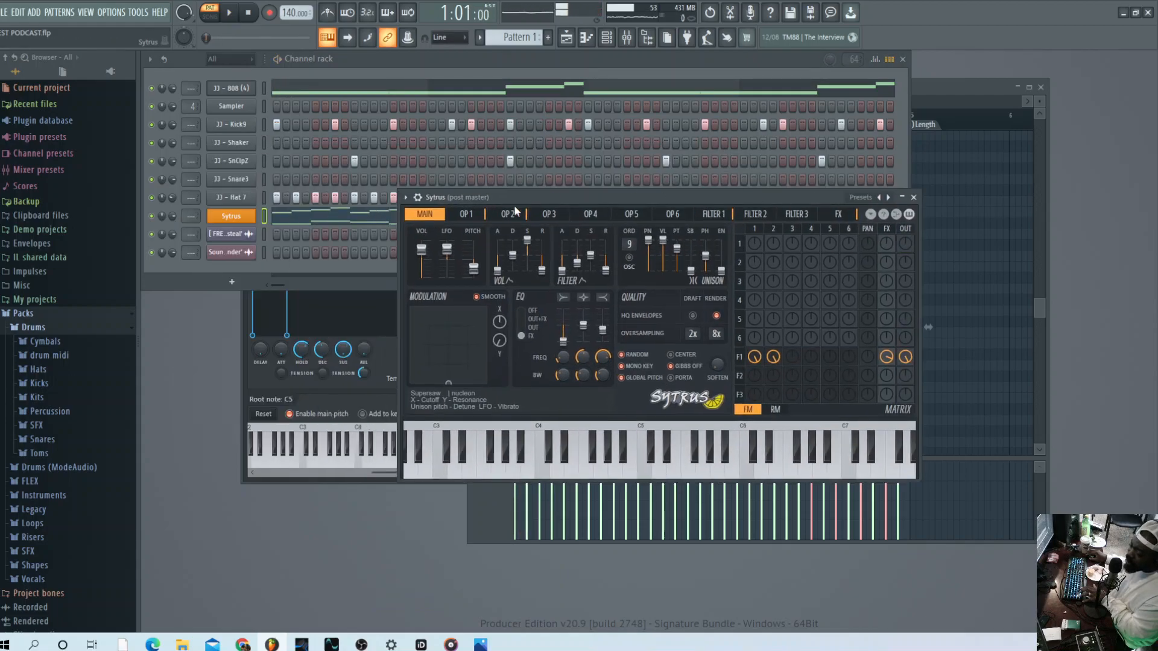
Play the pattern to hear the melody with the default Sytrus sound, stop it and bring Sytrus to the front
click(174, 212)
key(space)
key(space)
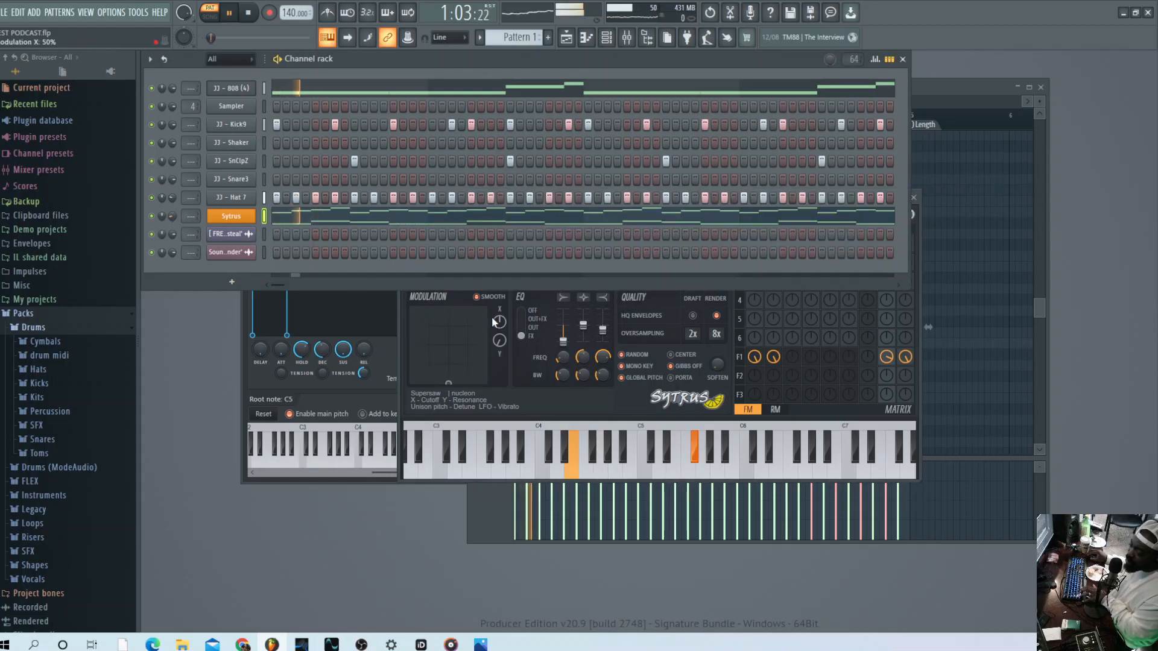
click(643, 393)
Step back through the Sytrus presets to SeamlessR - Big Chord Whip and audition it with the pattern playing
click(879, 197)
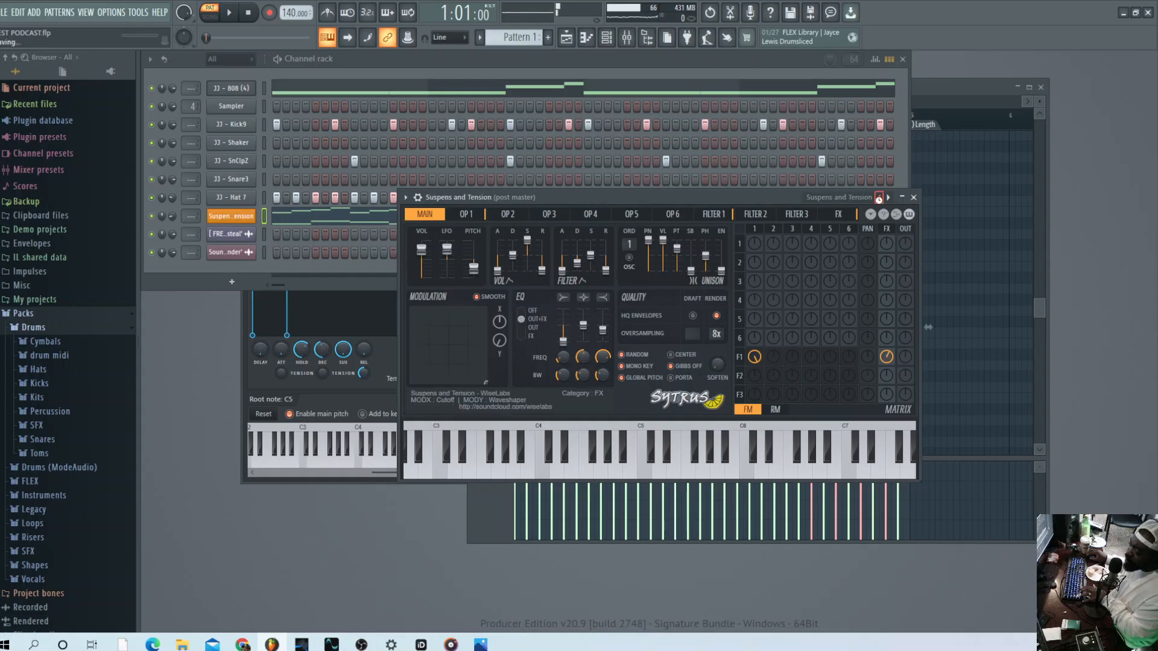
click(879, 197)
click(879, 198)
click(880, 198)
key(space)
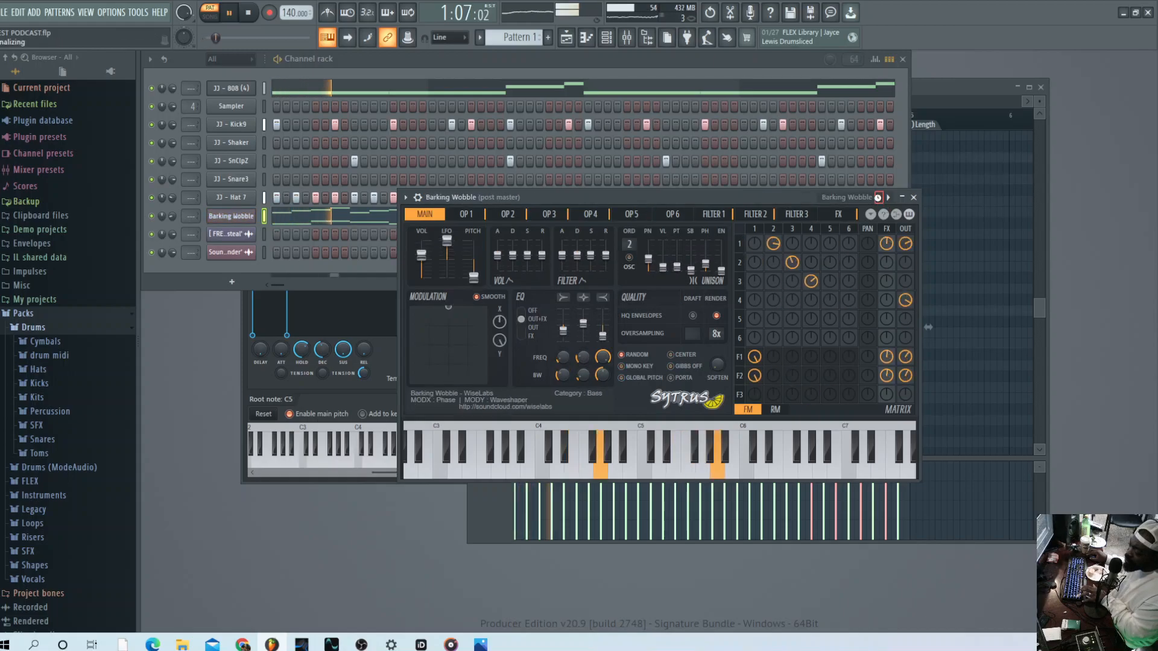
click(879, 198)
click(880, 198)
click(879, 198)
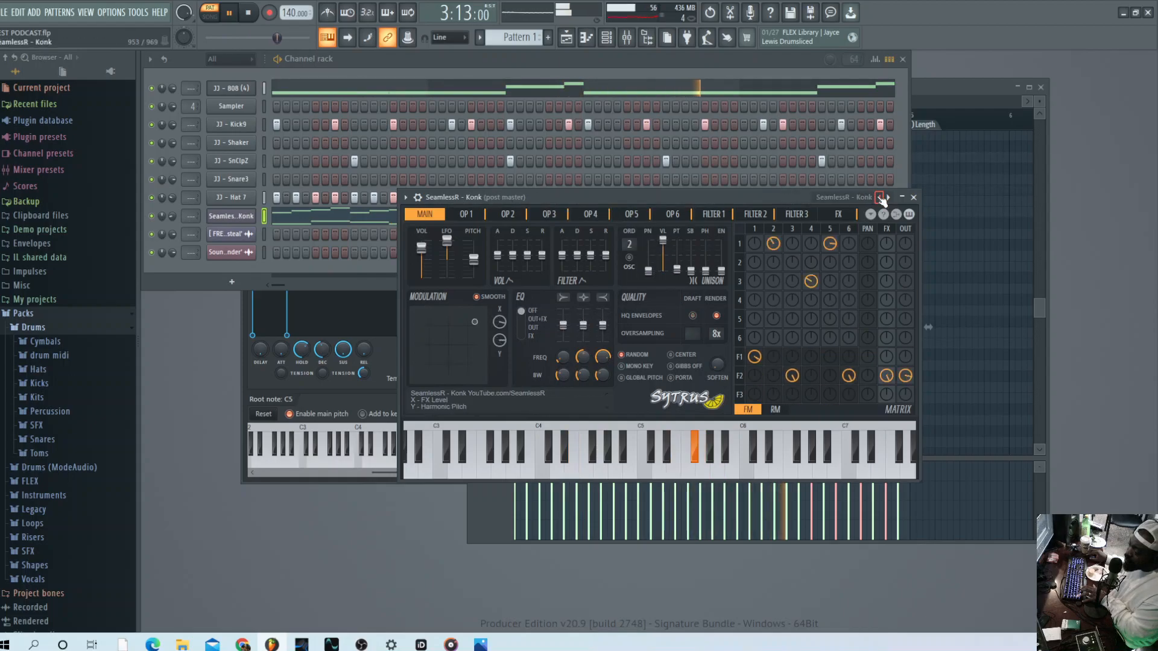
click(879, 198)
click(880, 198)
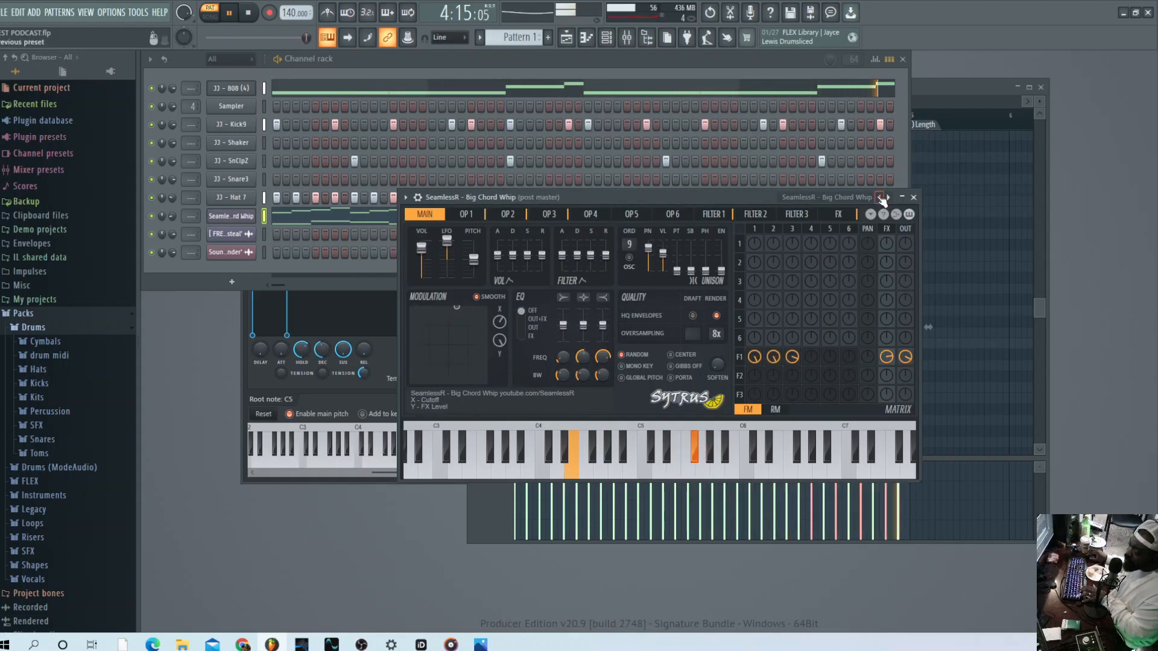
click(223, 270)
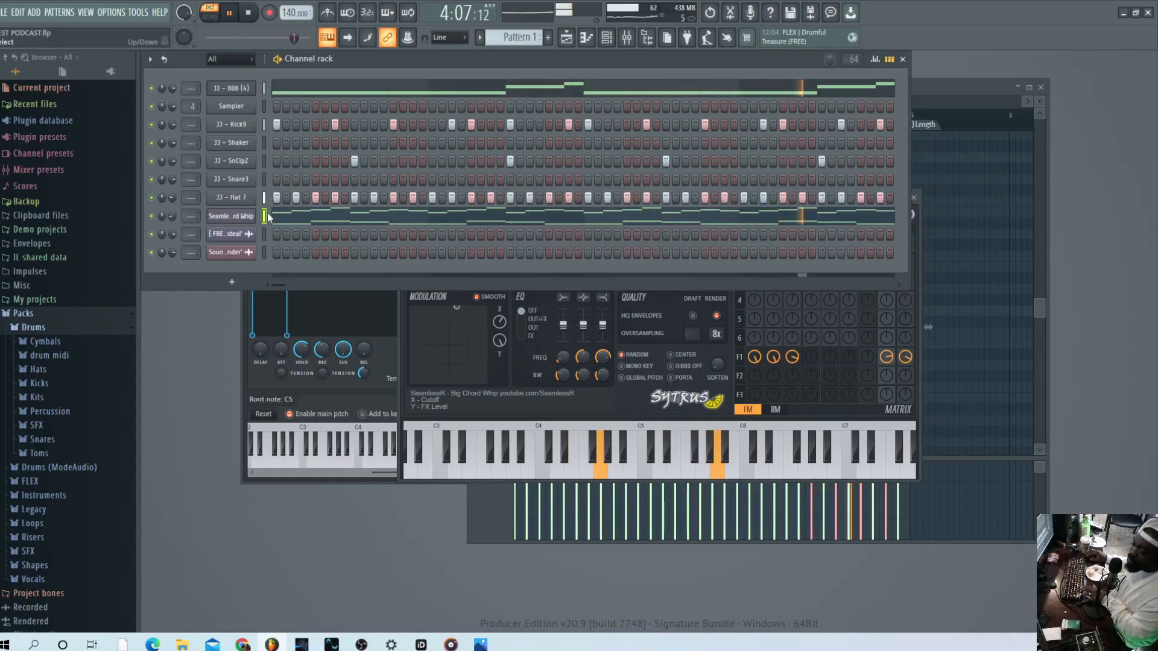
key(space)
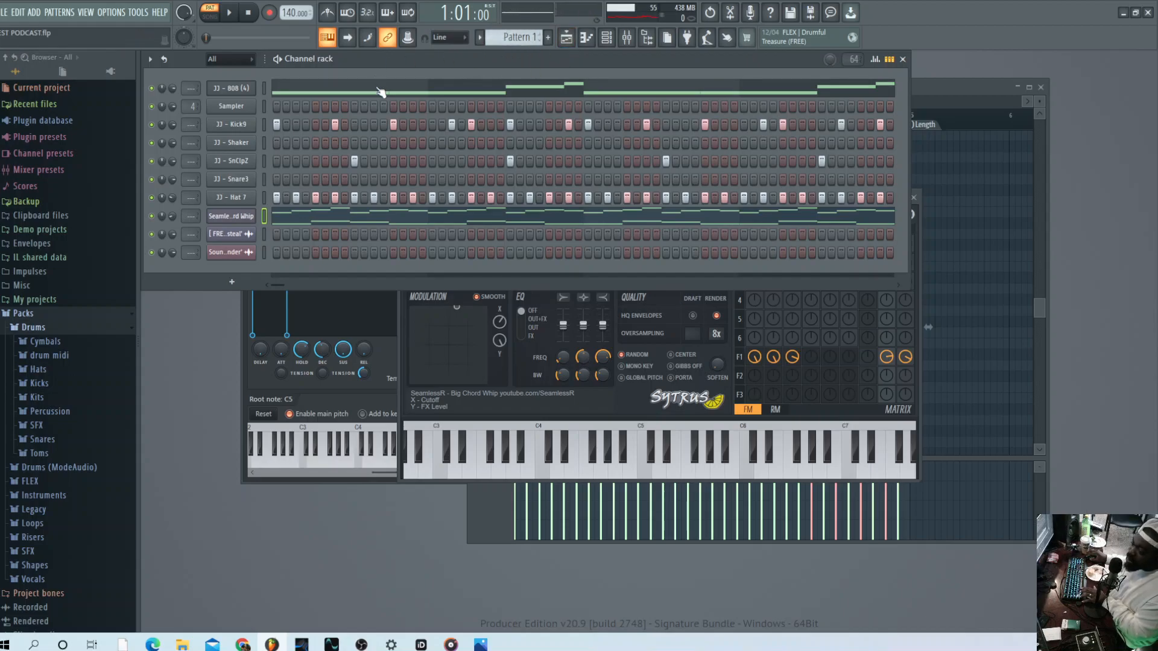
Select all channels and split Pattern 1 by channel into separate patterns
double_click(265, 88)
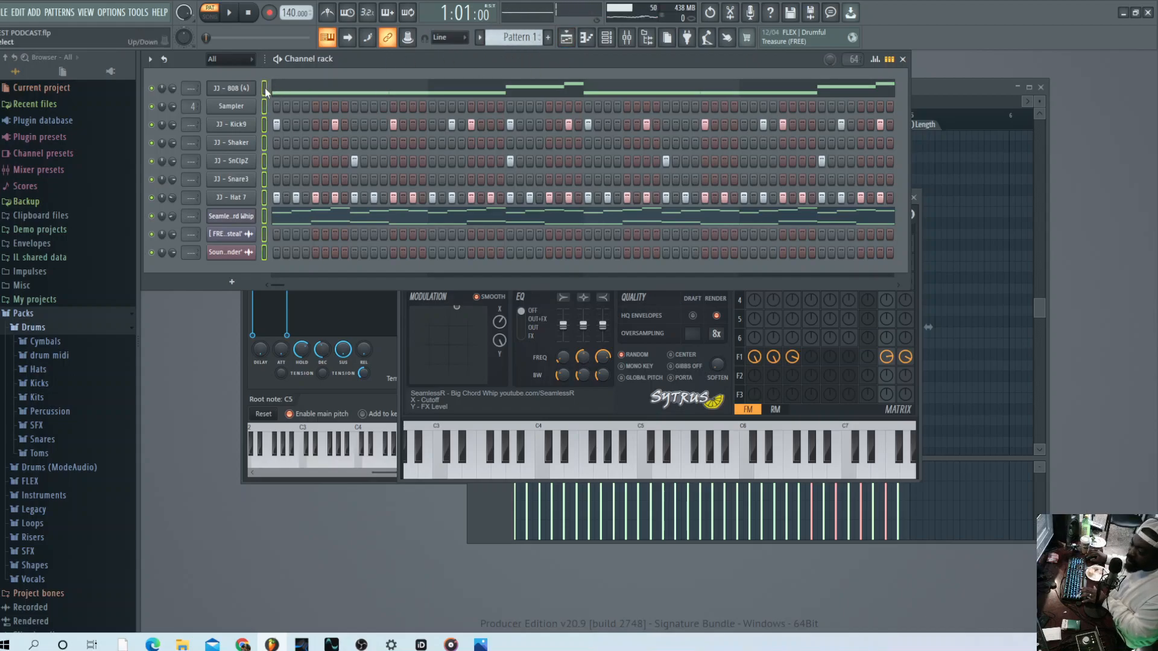
double_click(267, 85)
click(75, 13)
mouse_move(81, 14)
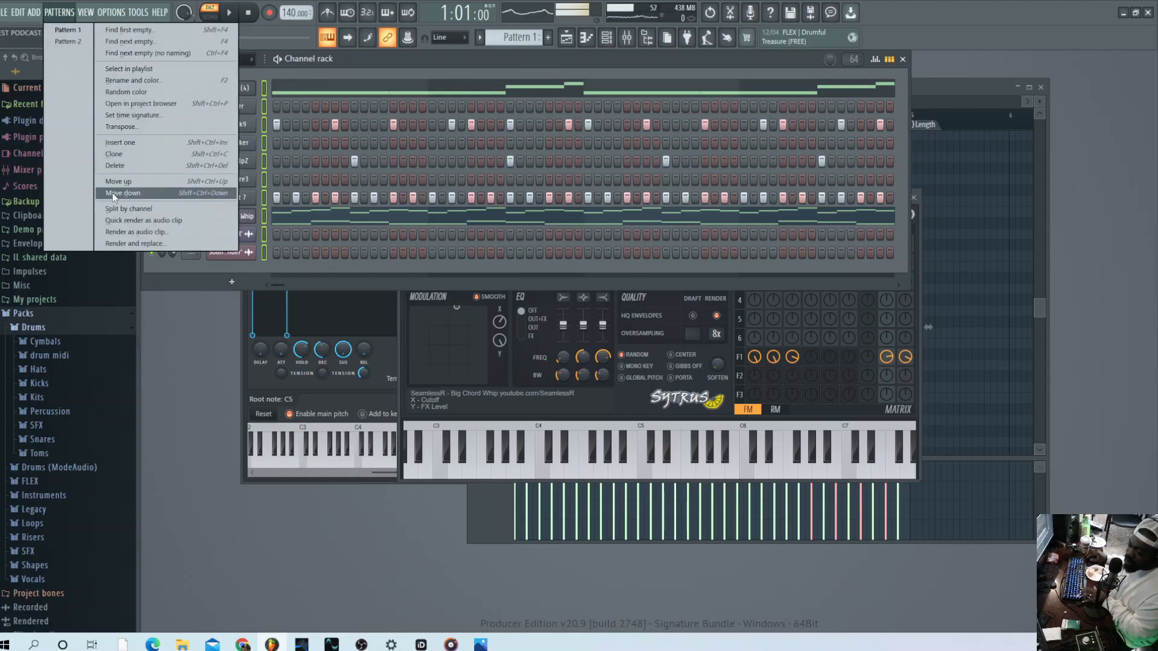
click(129, 209)
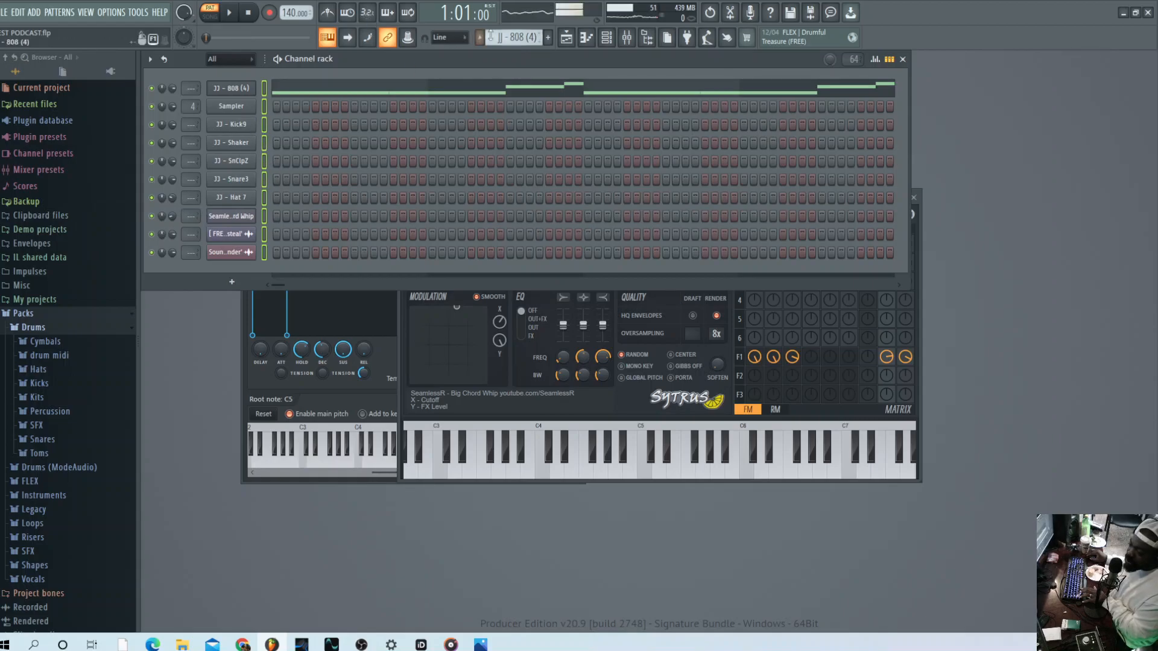
Look through the split patterns one by one, ending back on the JJ - 808 (4) pattern
scroll(506, 34, up, 1)
scroll(506, 36, up, 5)
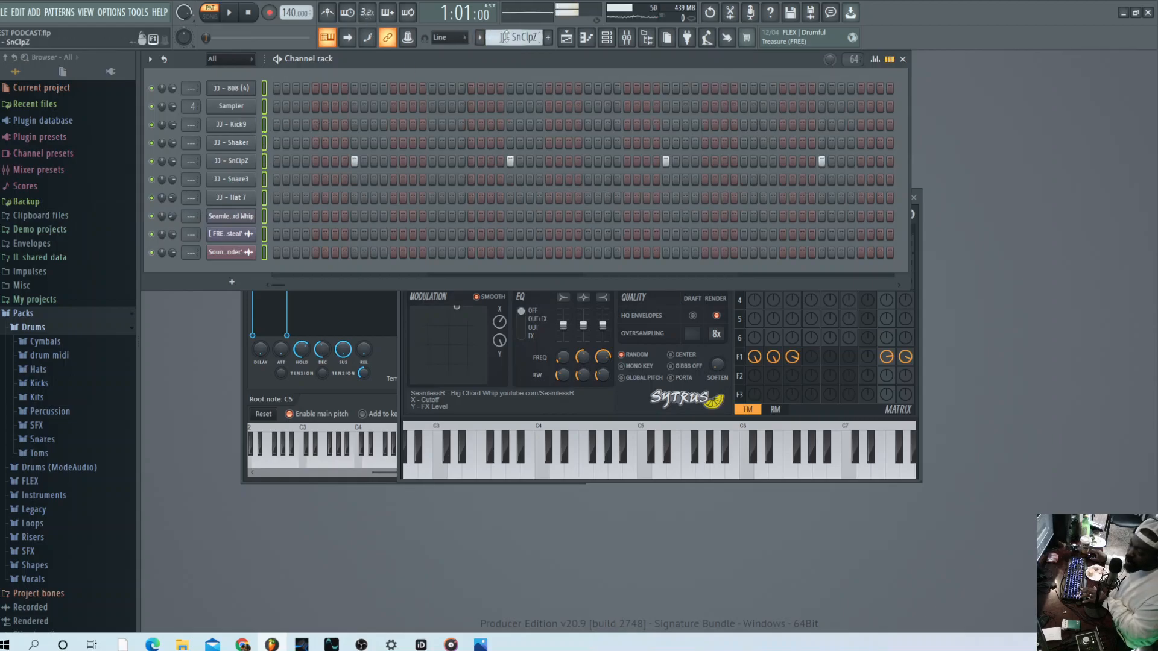
scroll(508, 37, down, 5)
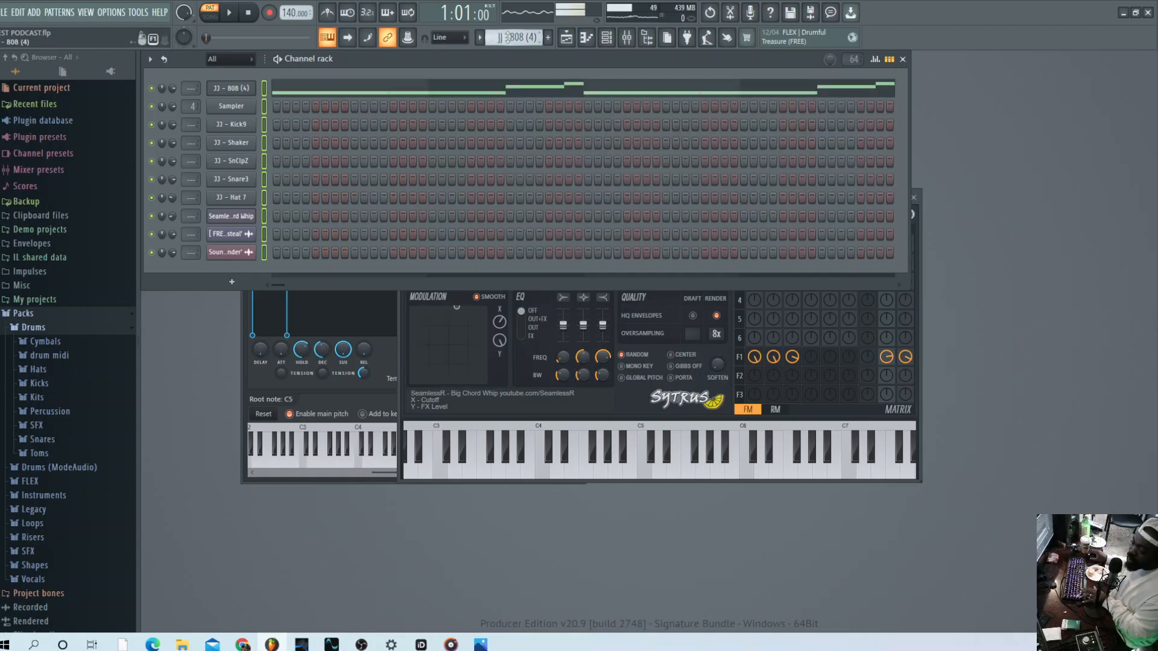
click(586, 38)
click(585, 38)
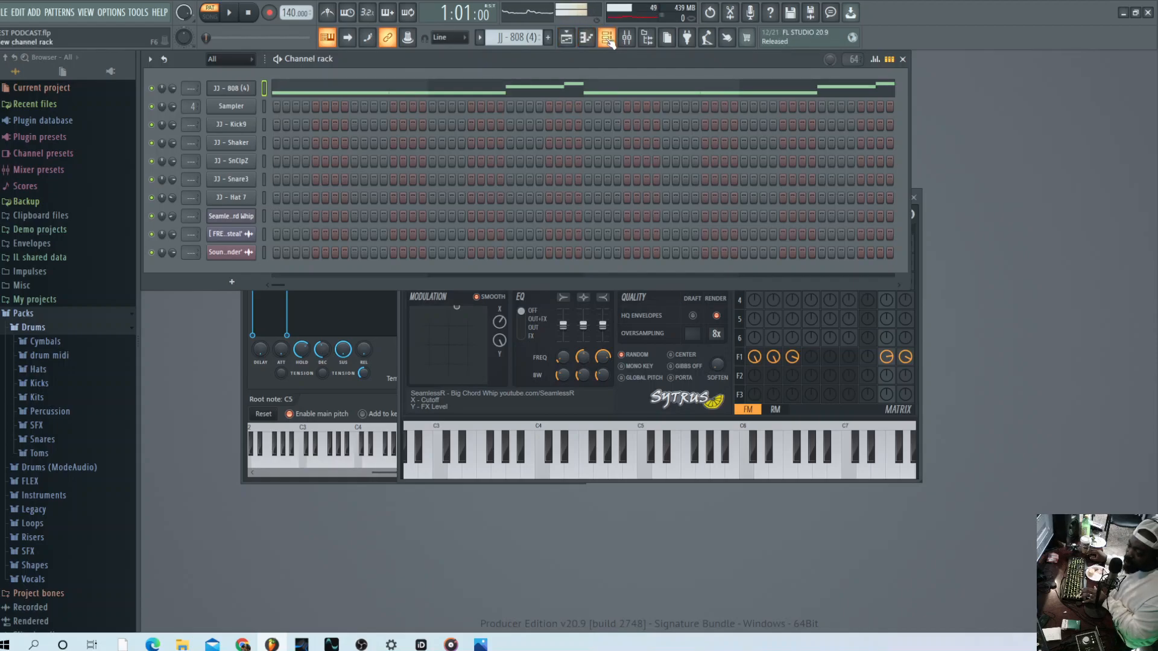
Select all six patterns in the playlist and place them as clips on tracks 1 to 6 from bar 1
click(572, 39)
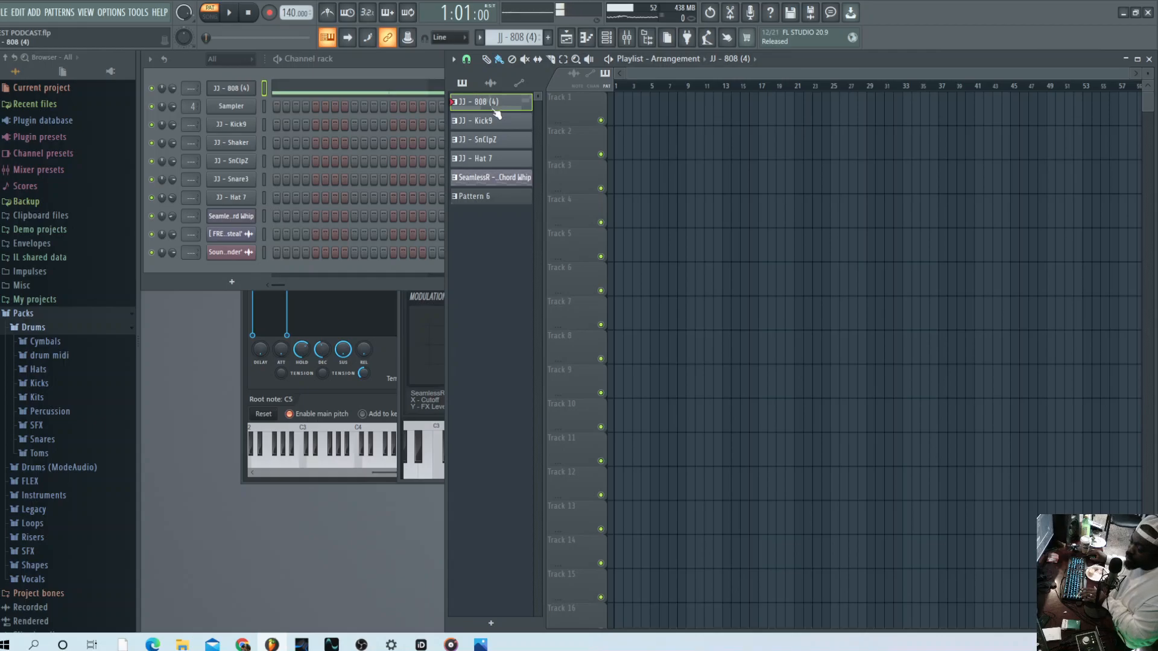
click(490, 197)
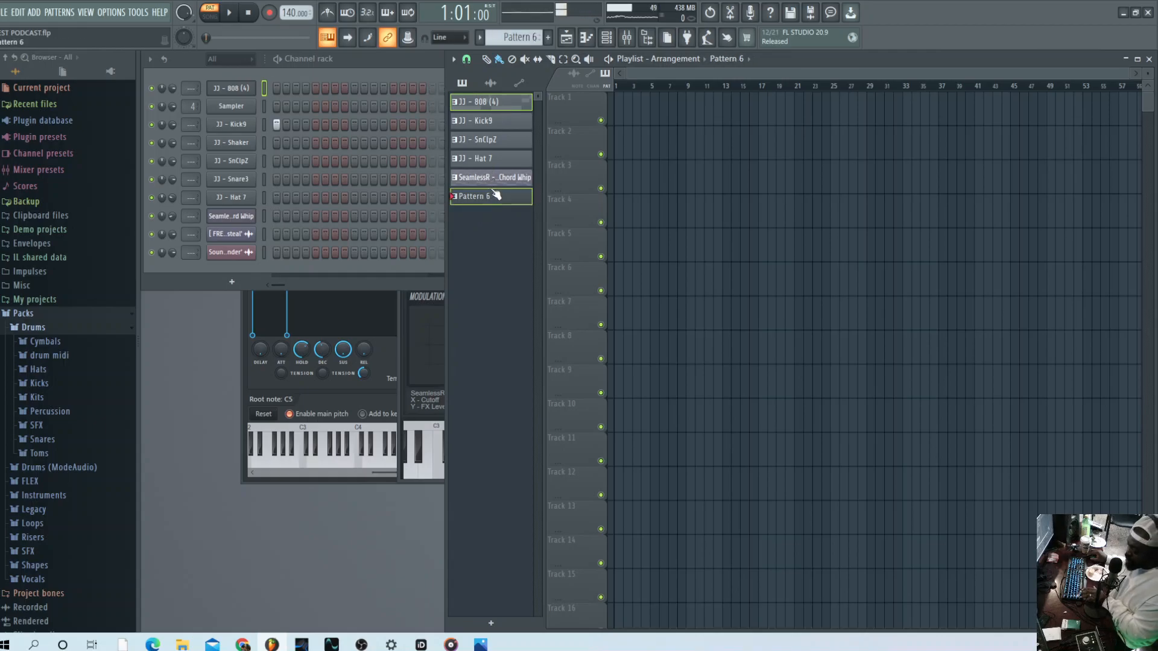
click(498, 179)
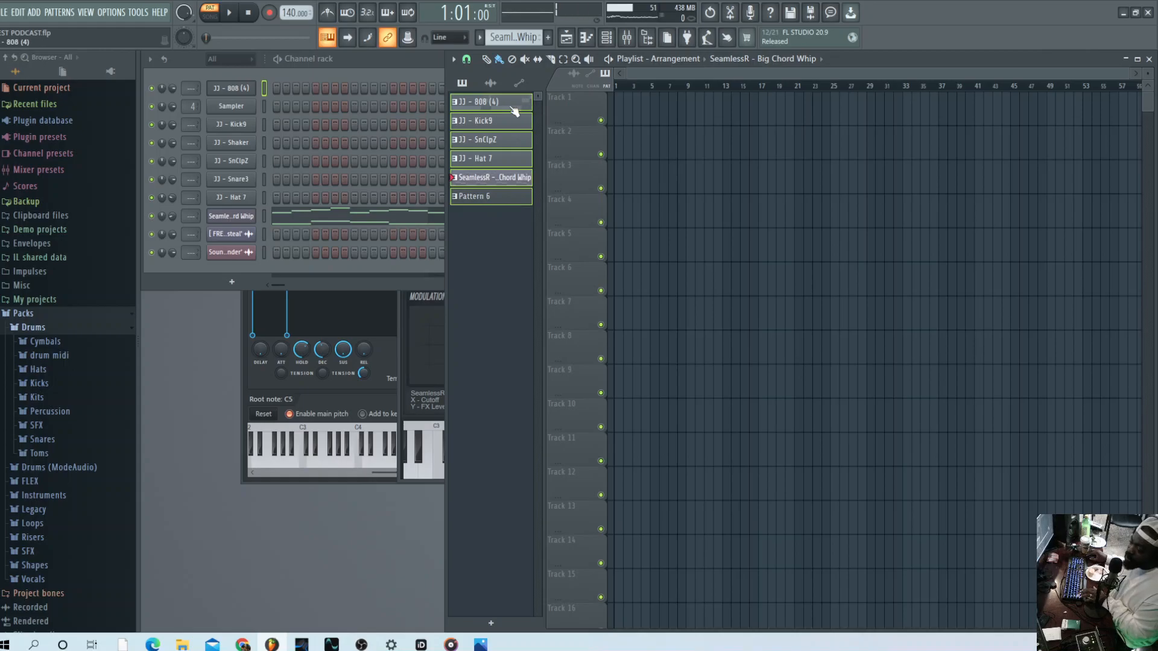
drag(549, 108, 572, 104)
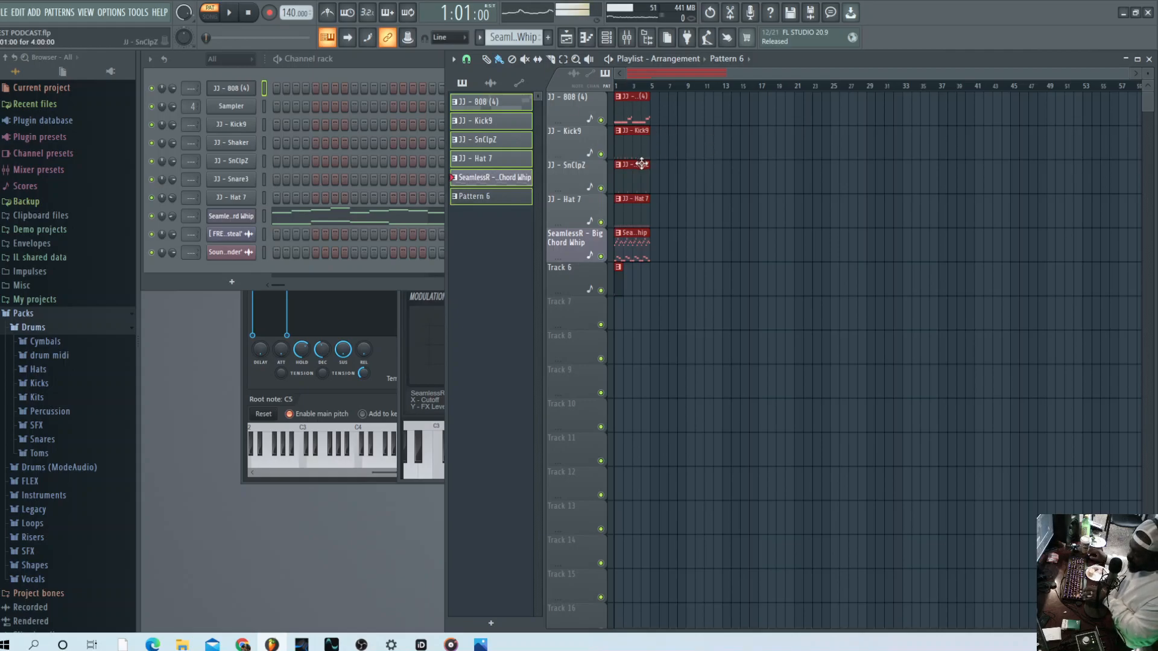
Duplicate the six selected clips back to back until the arrangement reaches bar 69
key(ctrl+b)
key(ctrl+b)
key(ctrl+b)
key(ctrl+b)
key(ctrl+b)
key(ctrl+b)
key(ctrl+b)
key(ctrl+b)
key(ctrl+b)
key(ctrl+b)
key(ctrl+b)
key(ctrl+b)
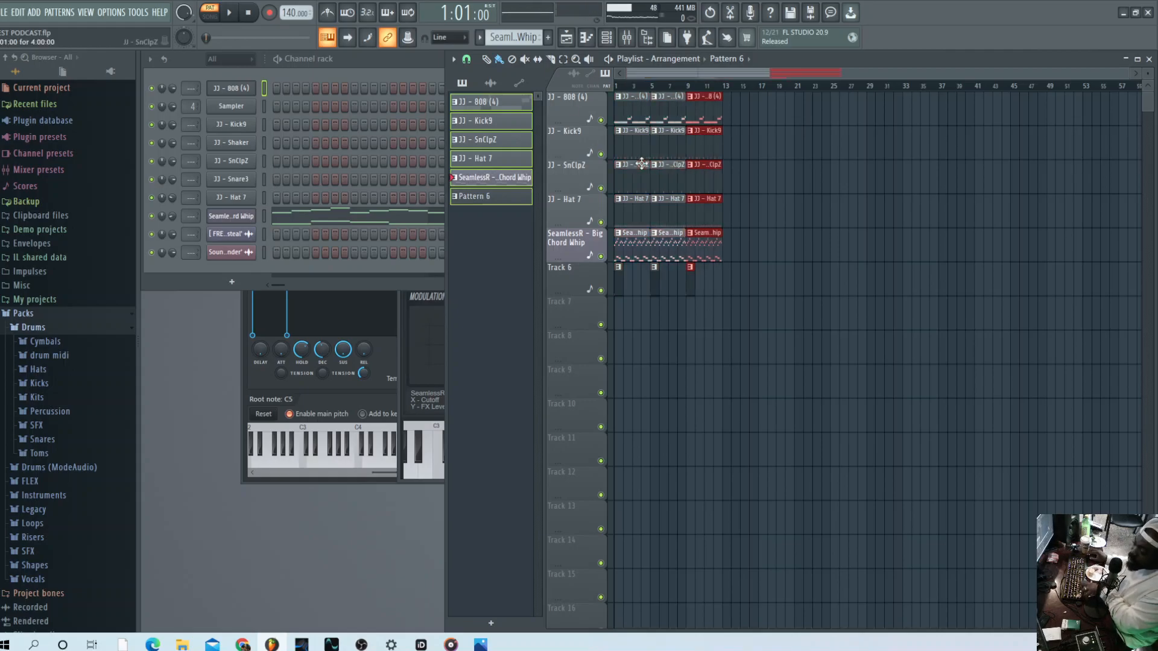
key(ctrl+b)
key(ctrl+b)
key(ctrl+b)
key(ctrl+b)
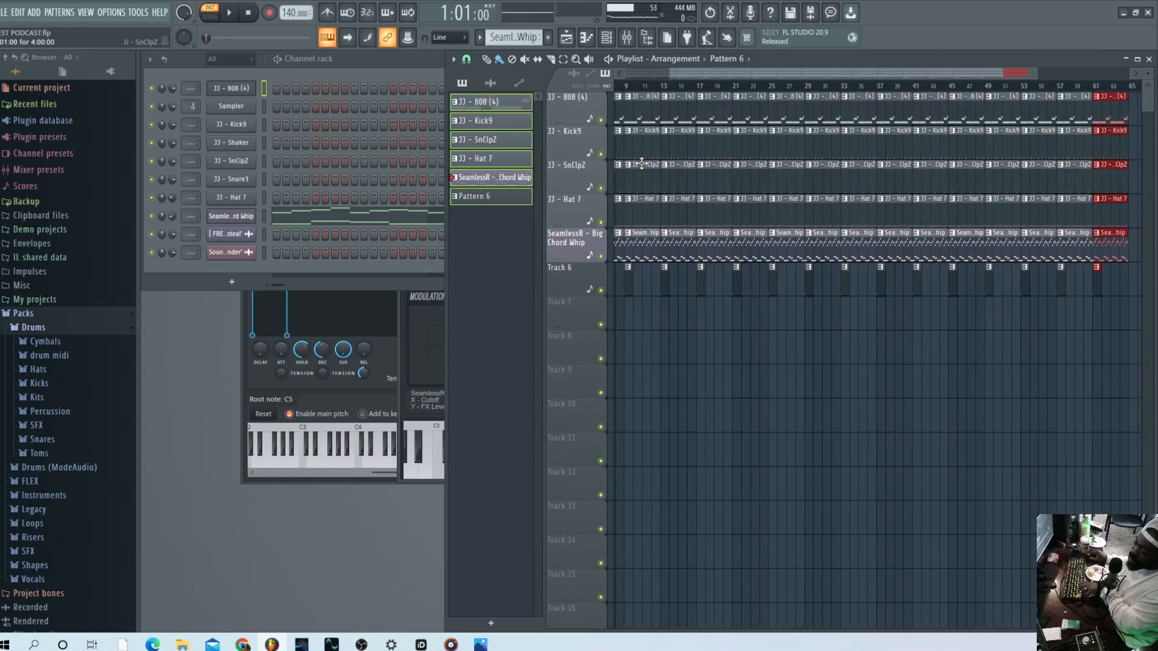
drag(714, 73, 628, 73)
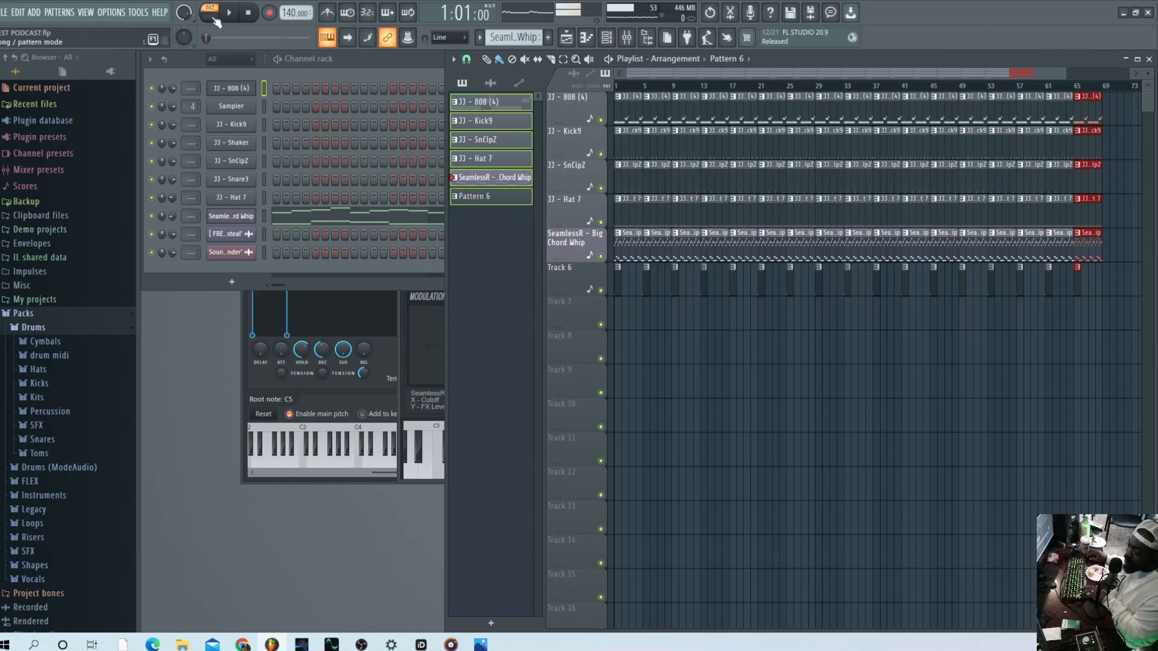
Switch playback to song mode and play the start of the arrangement
click(211, 18)
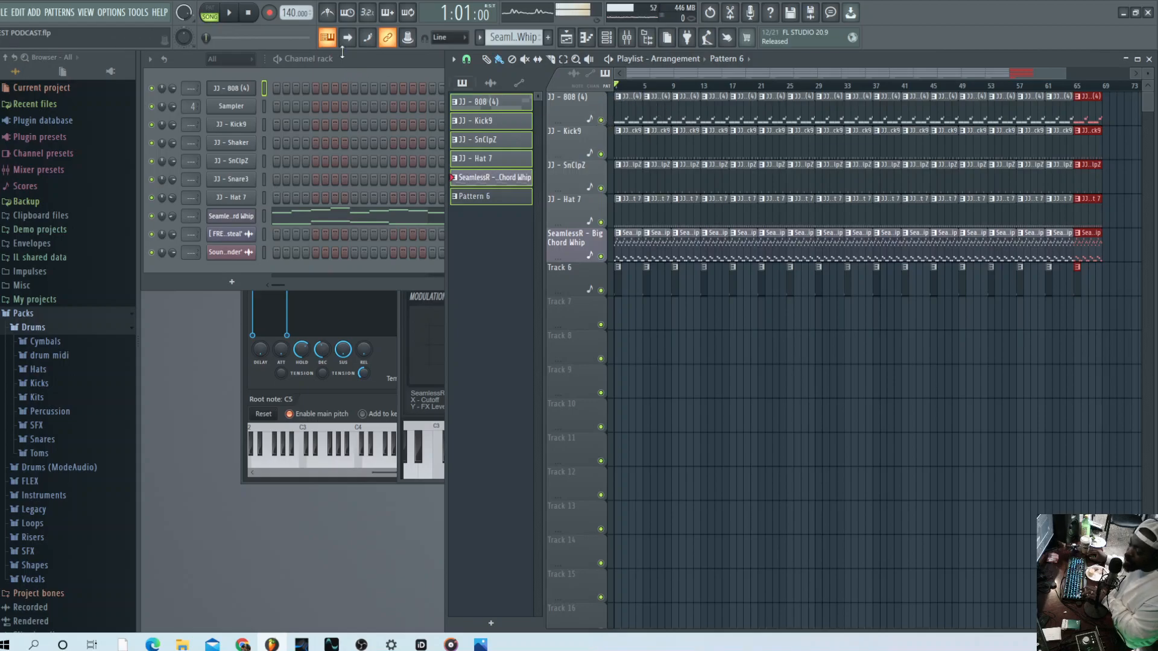
key(space)
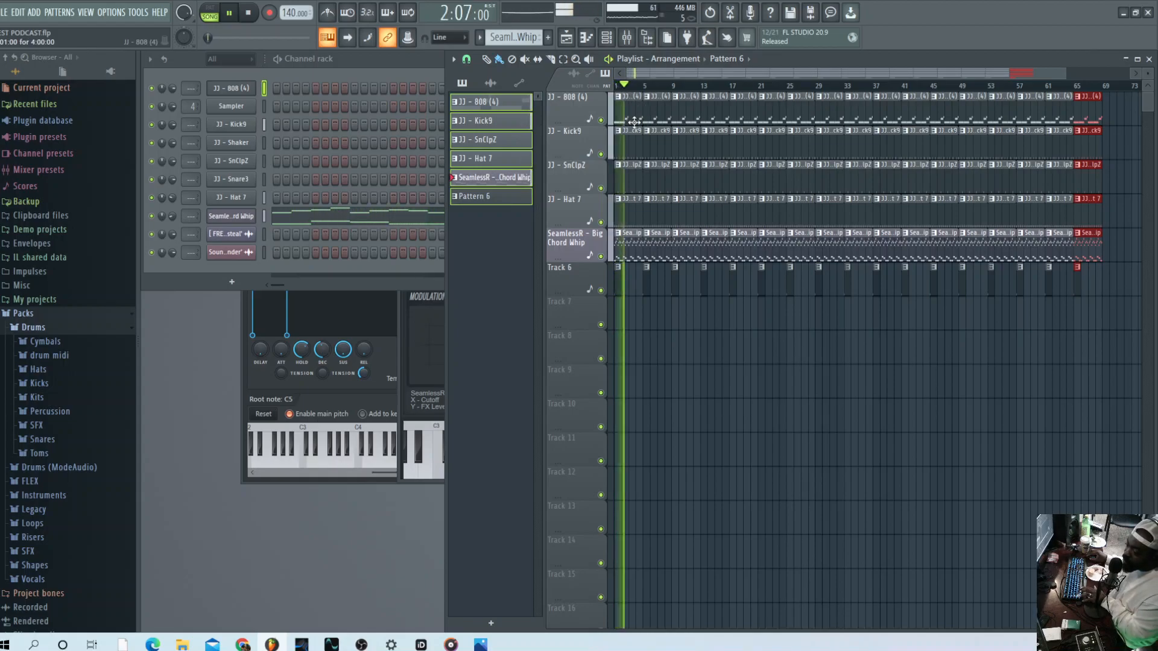
key(space)
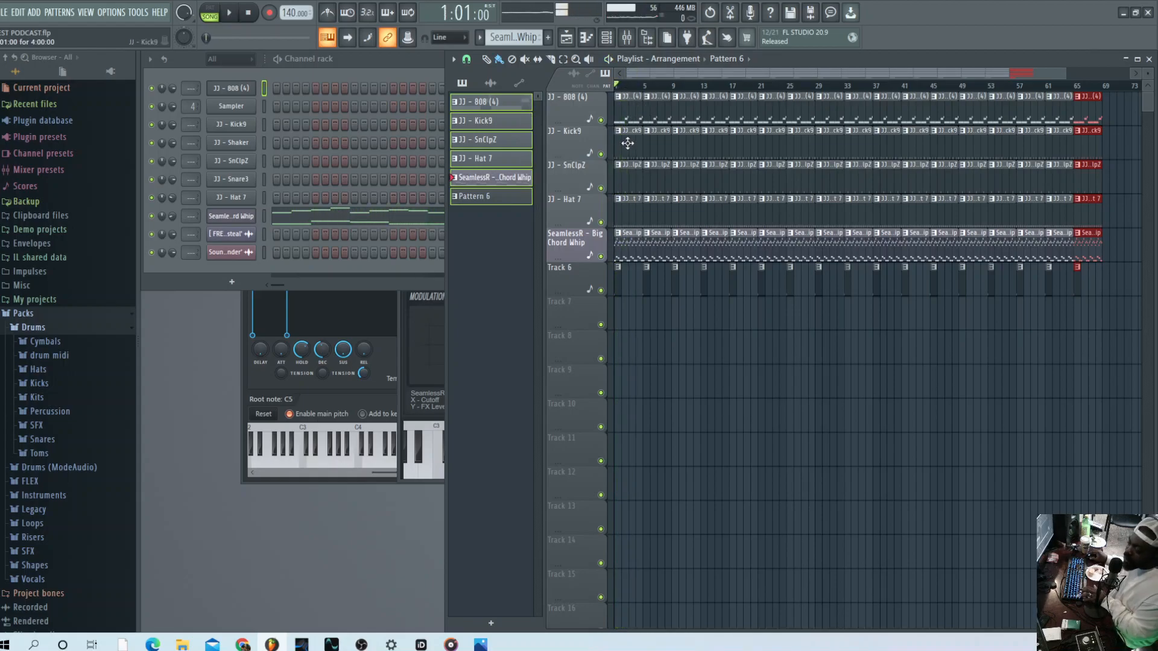
Delete the 808, Kick9, SnClpZ, Hat 7 and Pattern 6 clips at bar 1, leaving only the melody, and play the song
right_click(621, 120)
right_click(621, 143)
right_click(621, 166)
right_click(623, 208)
key(space)
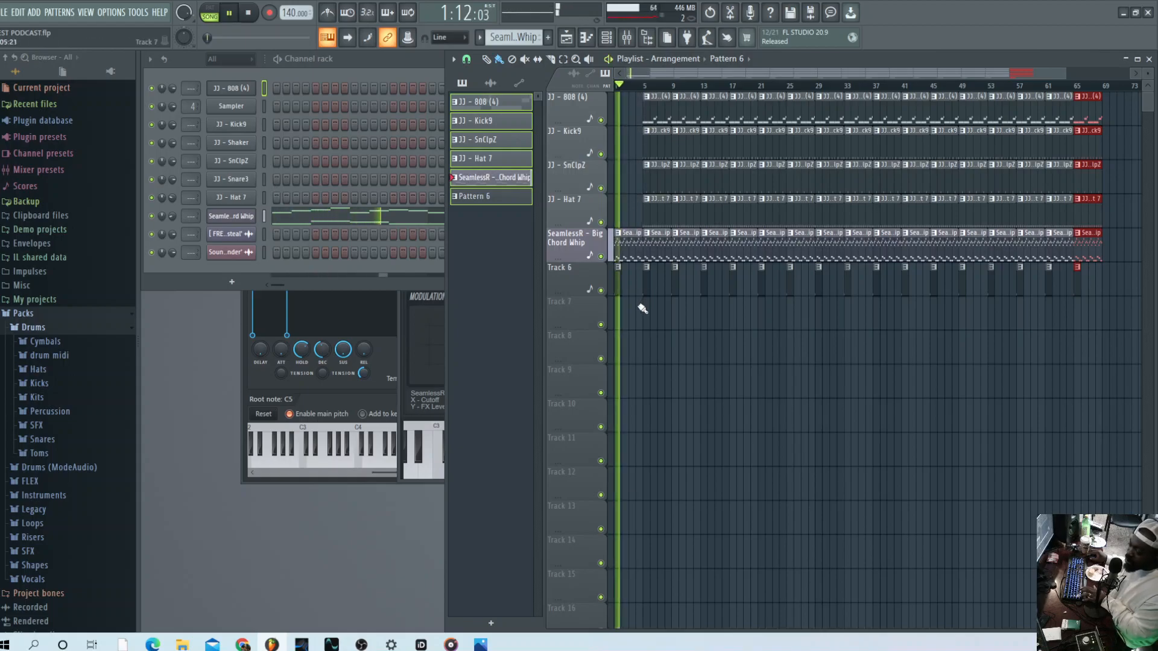
right_click(618, 290)
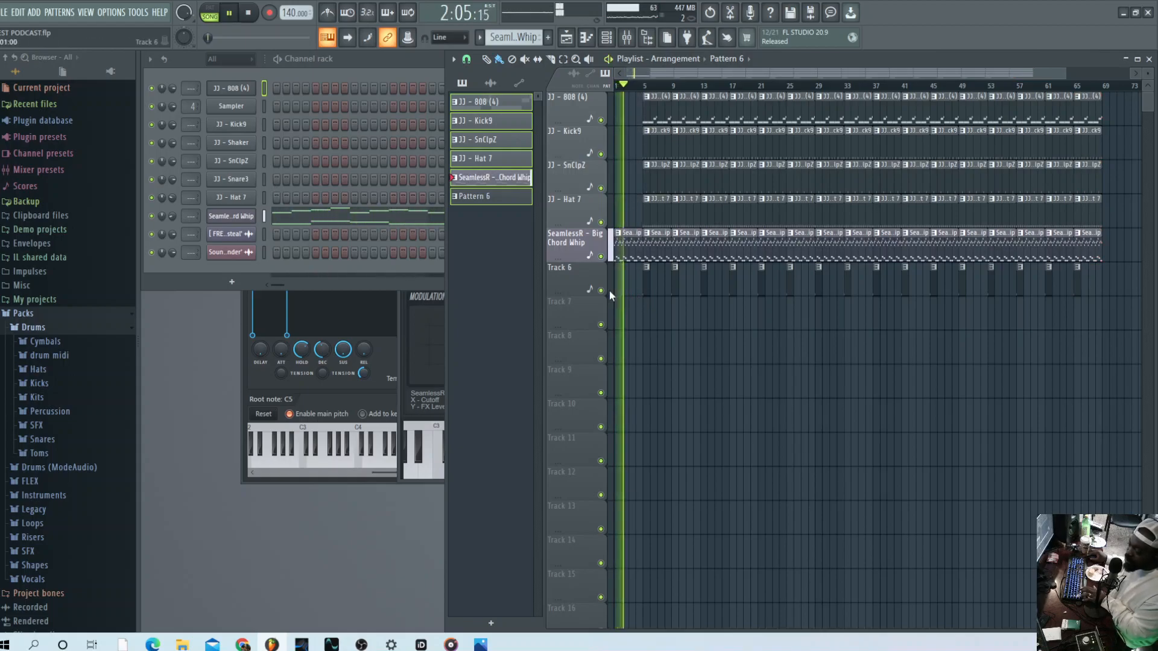
Delete the Kick9, SnClpZ, Hat 7 and Pattern 6 clips at bar 5 and the Pattern 6 clip at bar 9
right_click(649, 289)
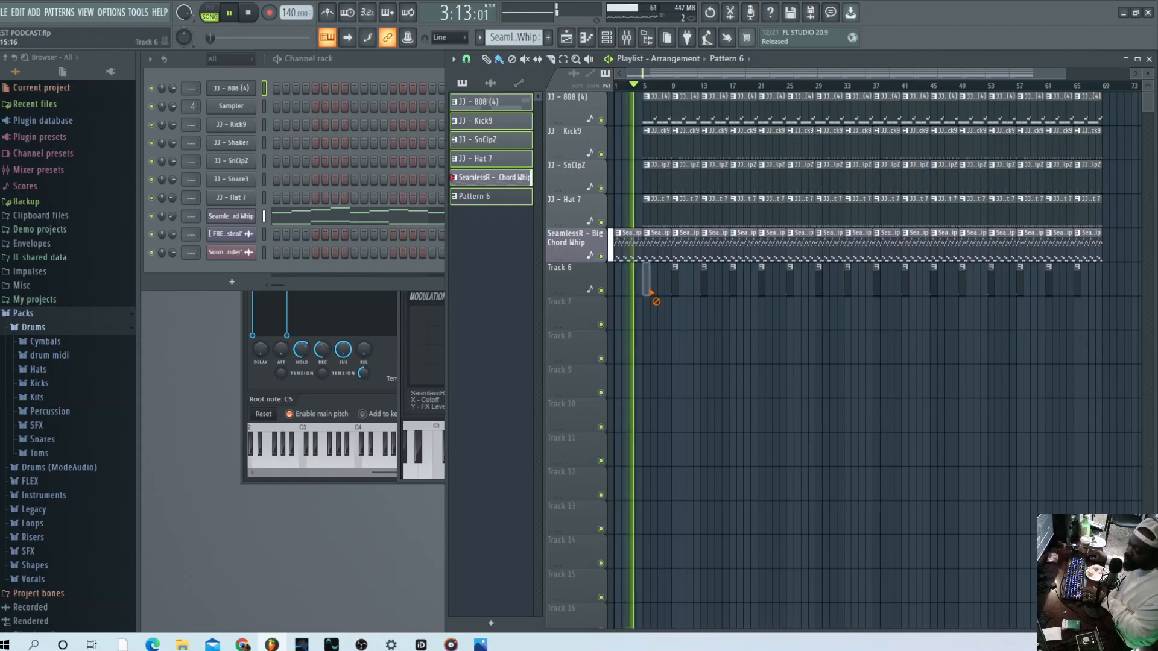
right_click(654, 146)
right_click(655, 179)
right_click(655, 214)
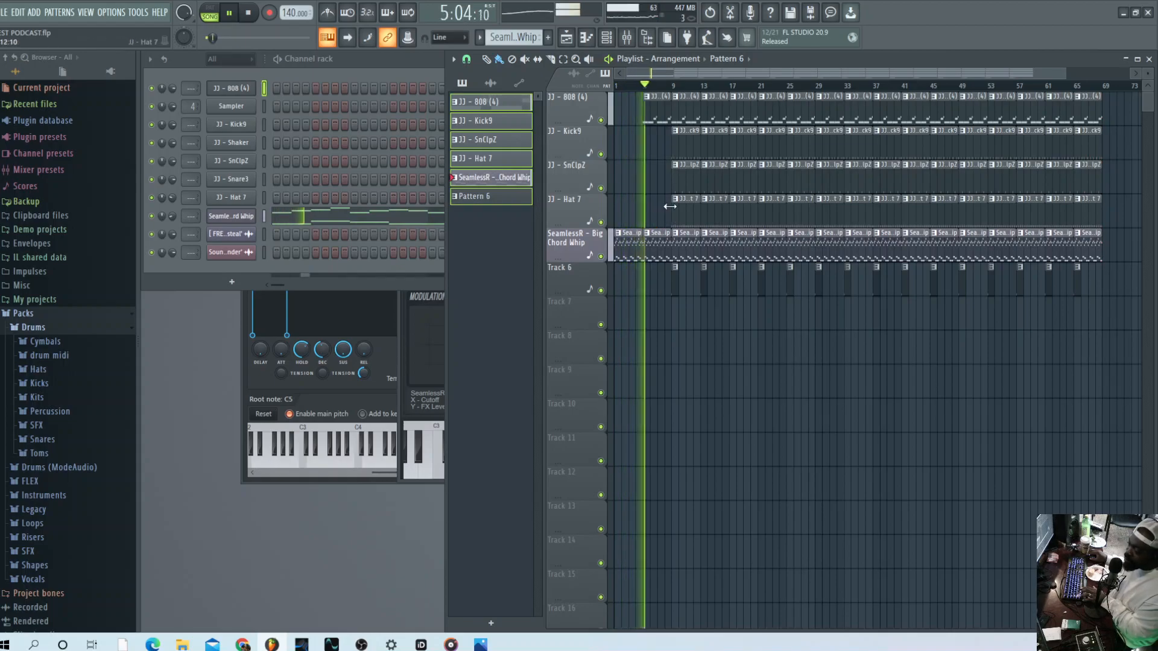
right_click(679, 281)
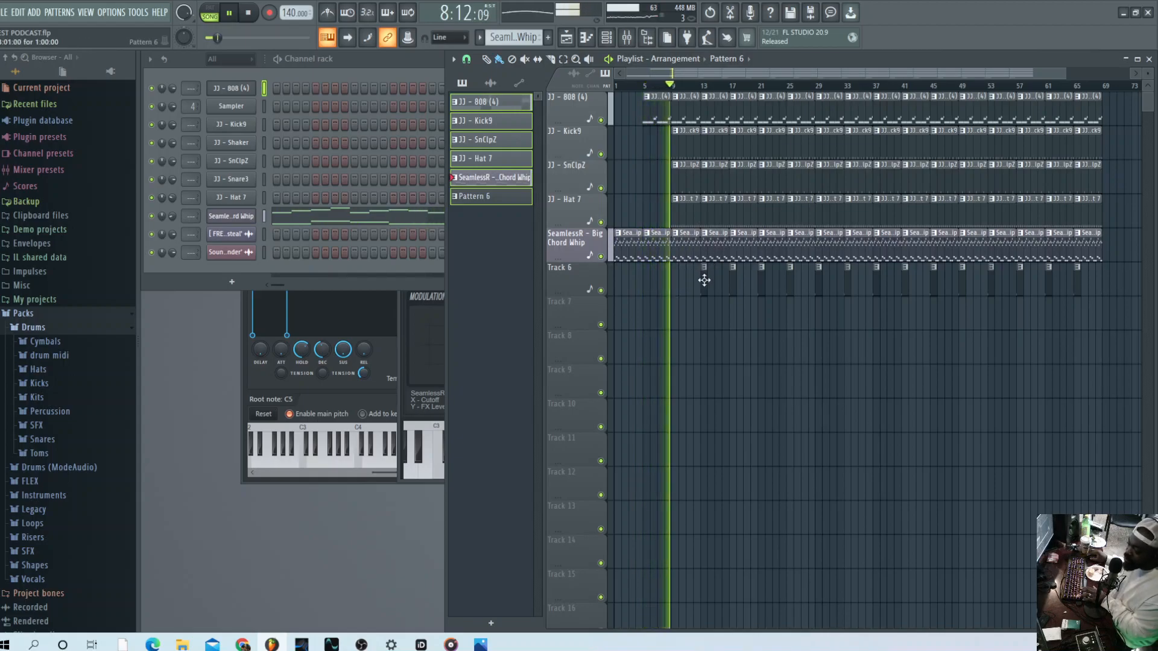
Clear the stray Kick9 step from Pattern 6 and delete all remaining Pattern 6 clips from track 6
double_click(704, 280)
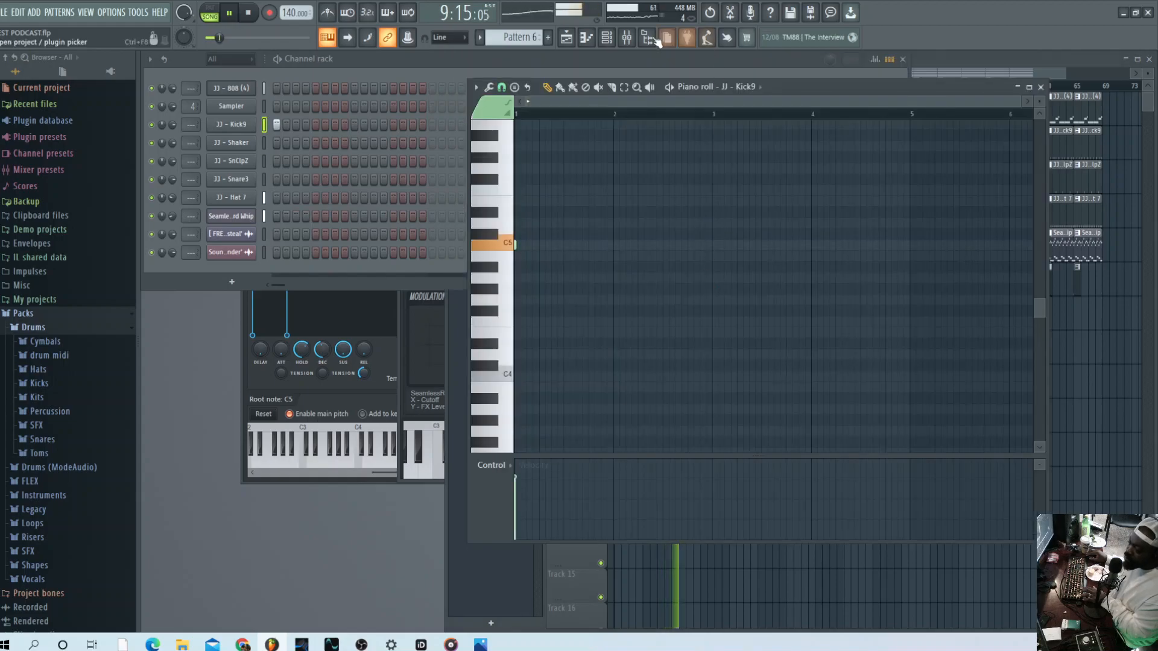
click(566, 37)
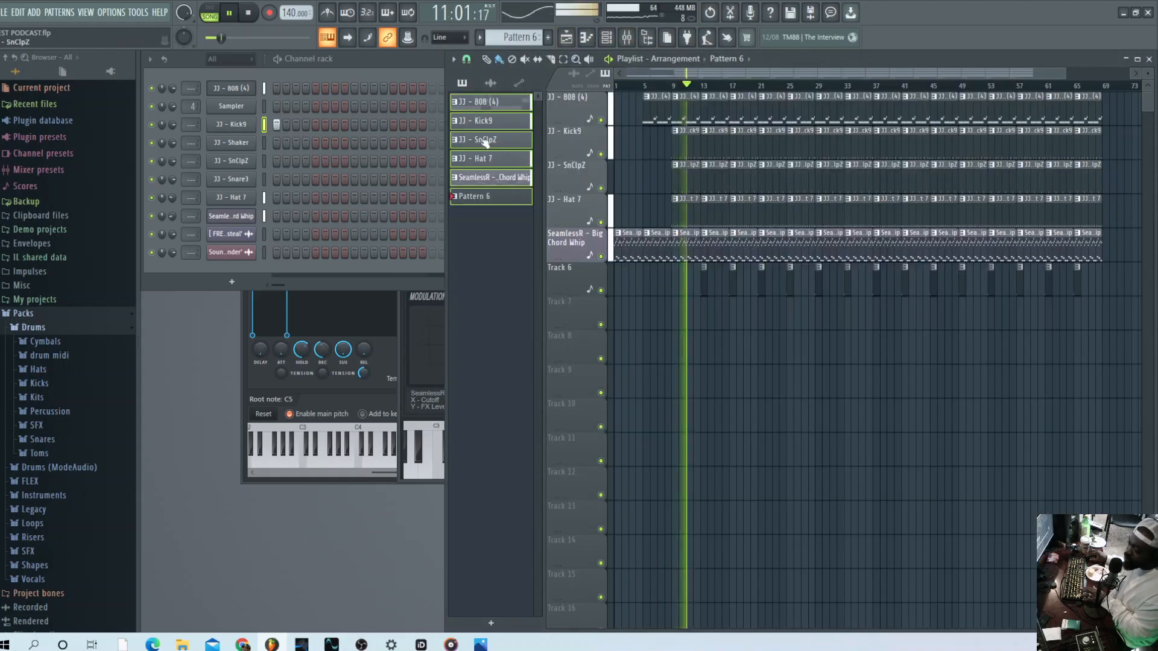
click(280, 124)
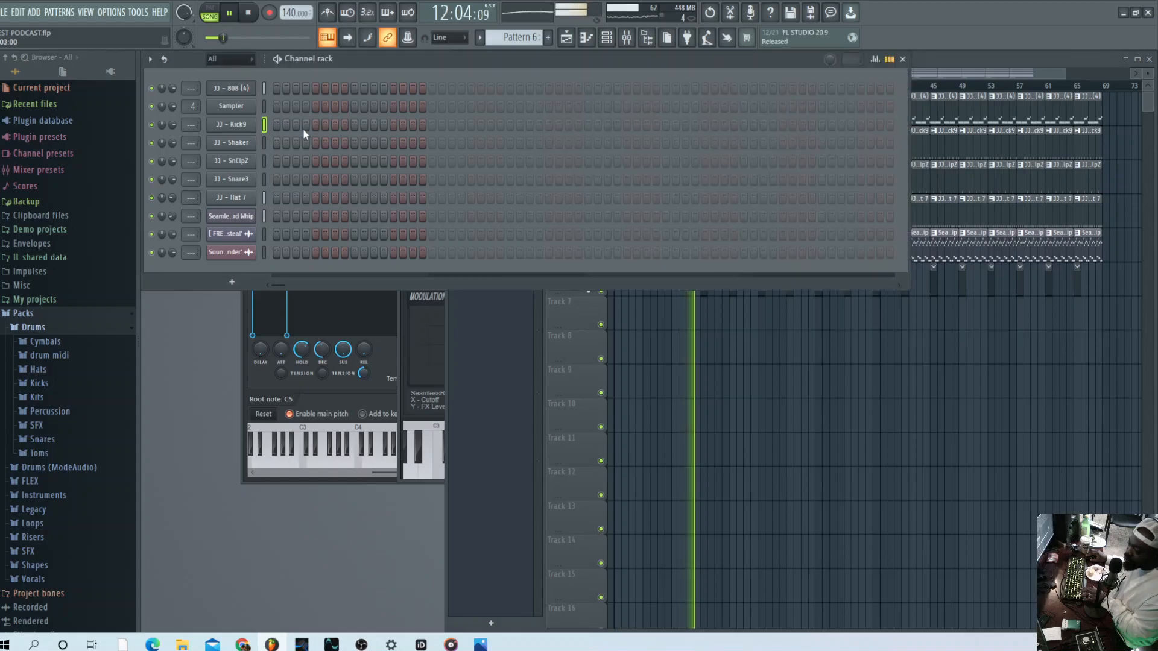
click(806, 313)
drag(1089, 283, 728, 286)
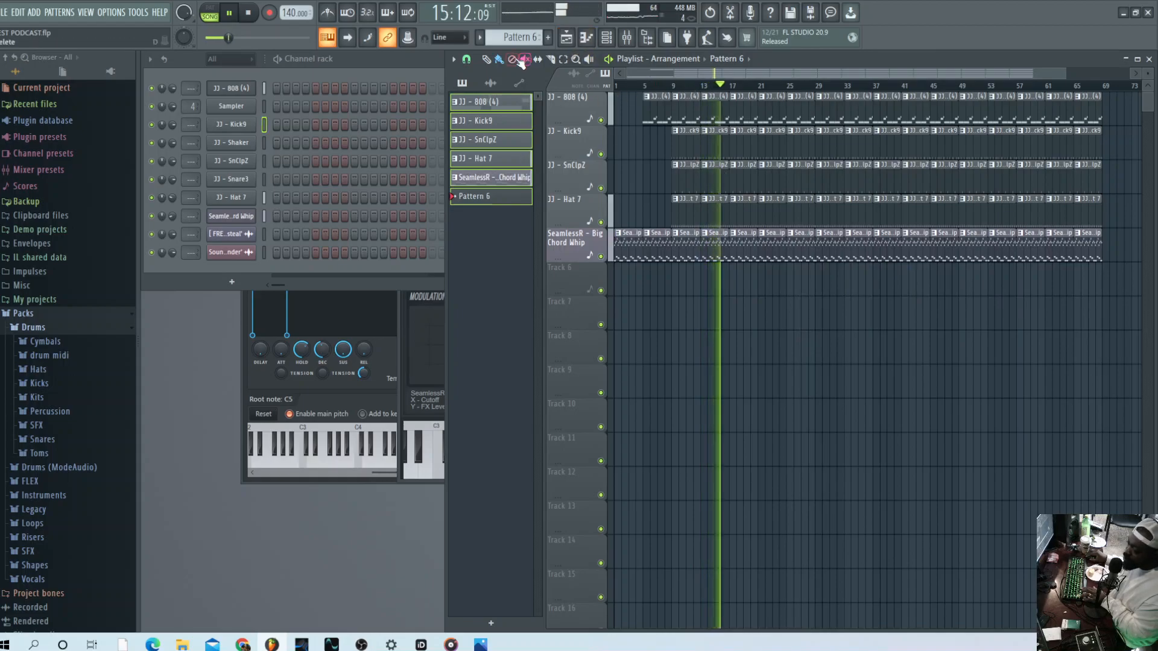
Delete the Hat 7 clip at bar 17 and the 808 clip at bar 25, and stop playback
right_click(737, 218)
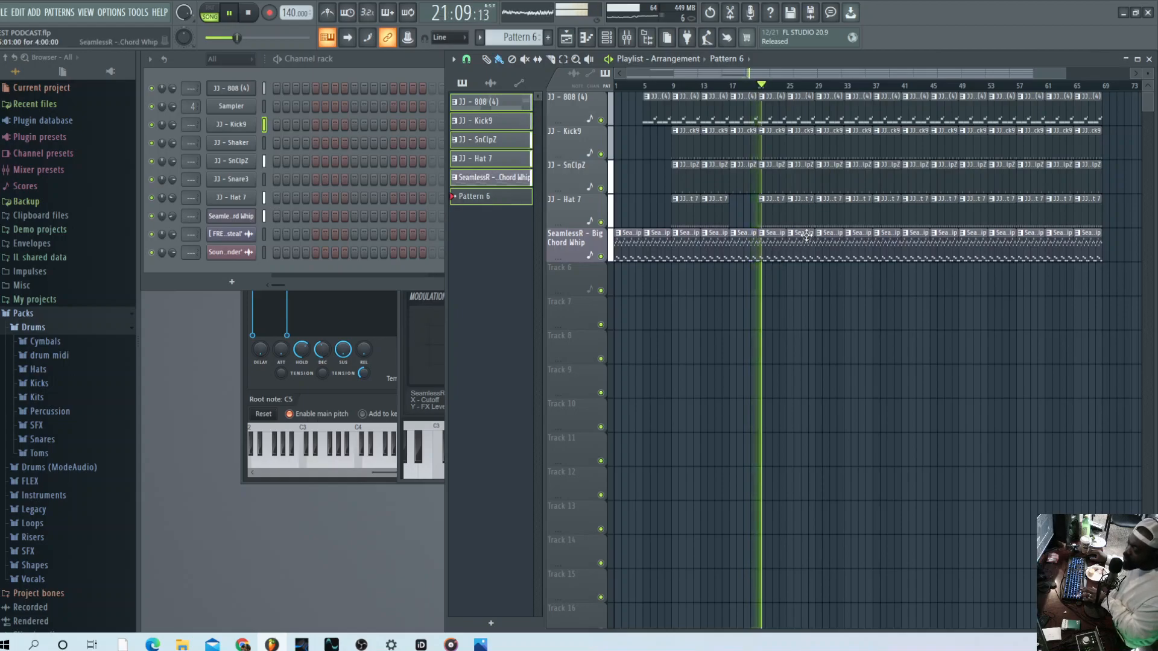
right_click(803, 114)
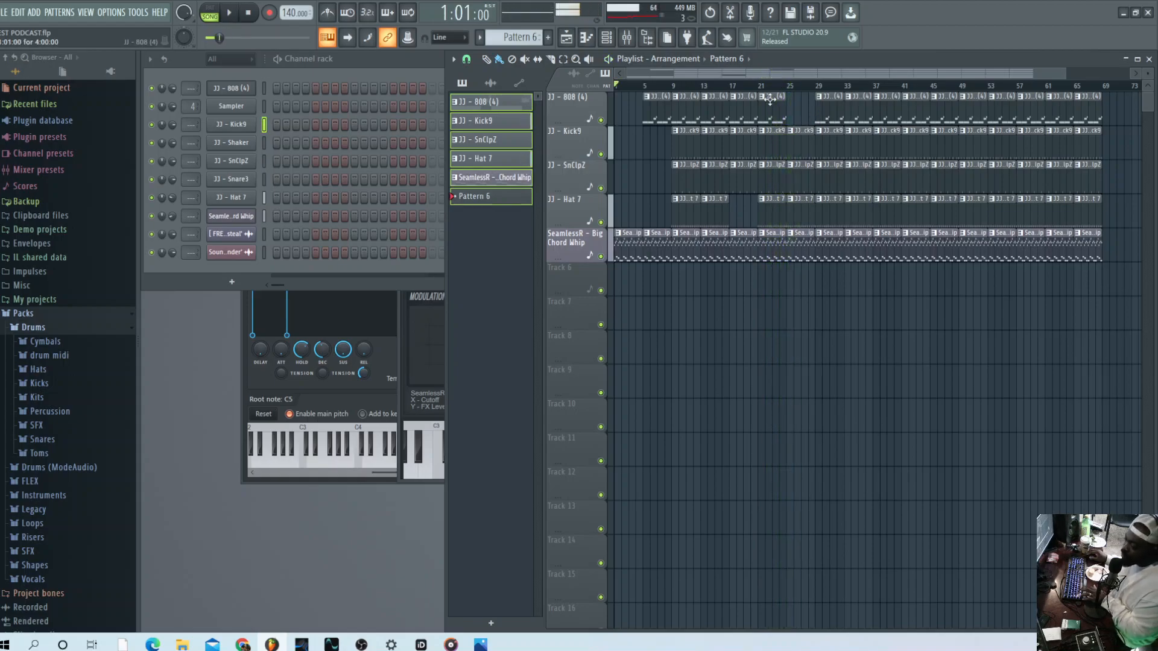
key(space)
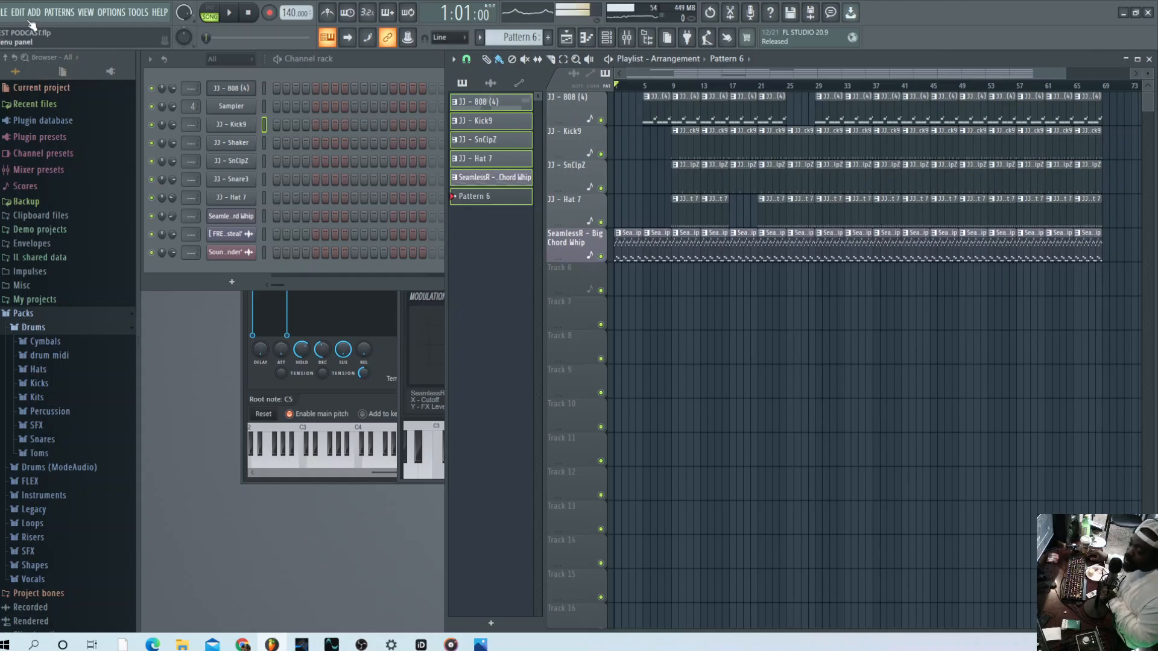
View the available project export formats and close the list without exporting
click(6, 12)
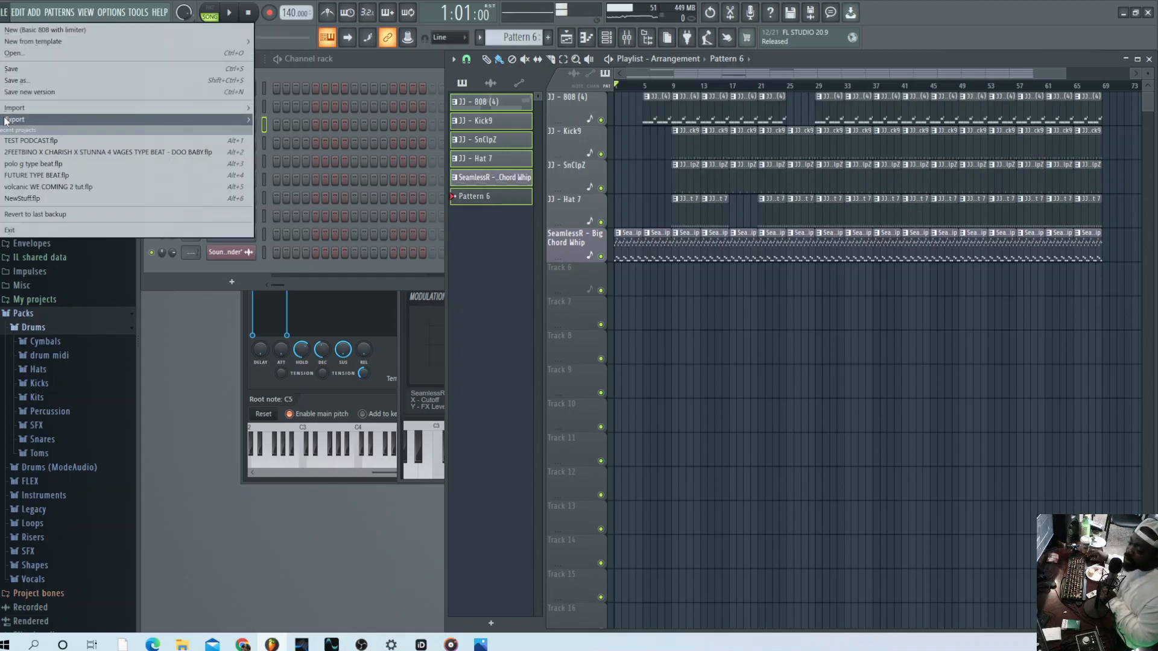
mouse_move(7, 121)
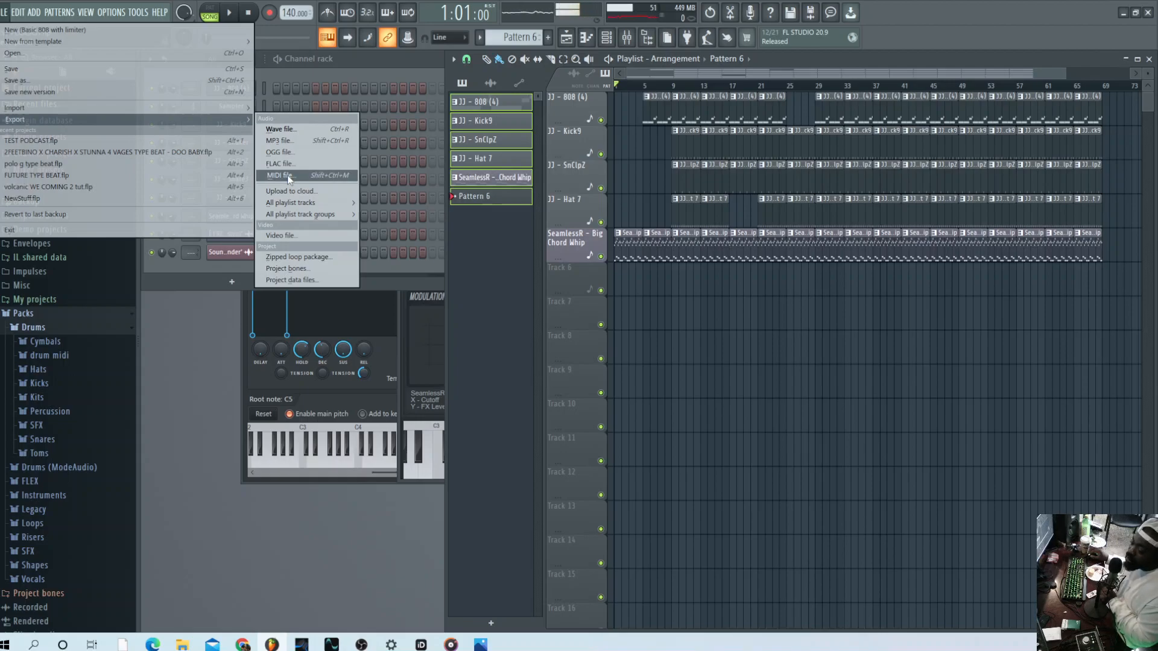
click(370, 54)
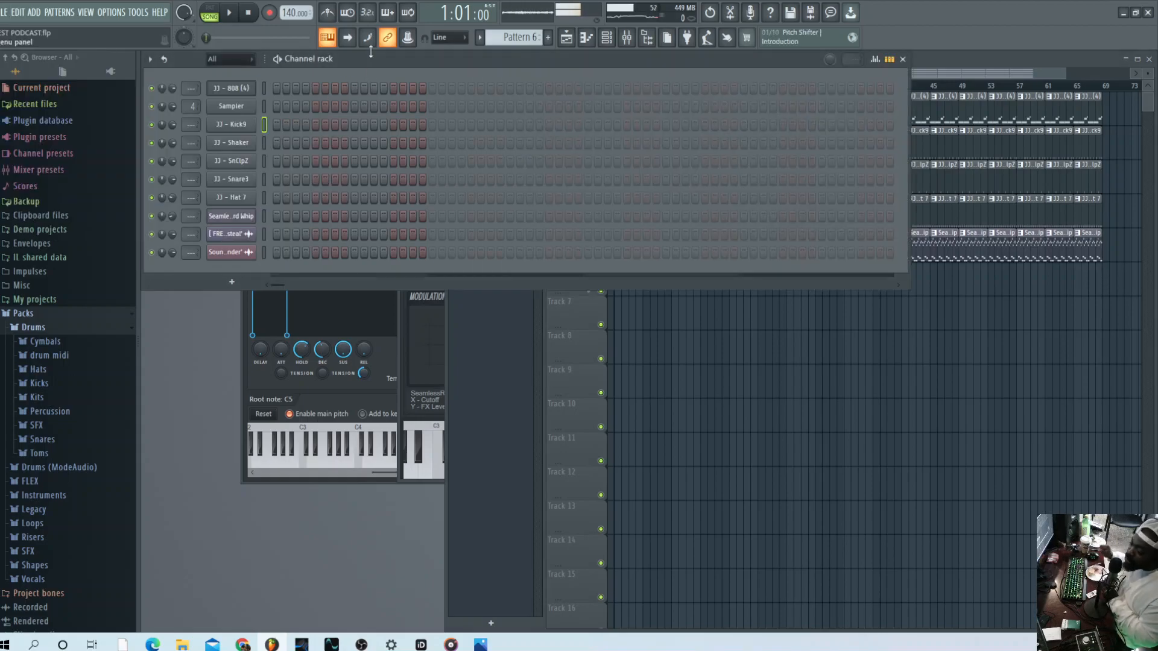